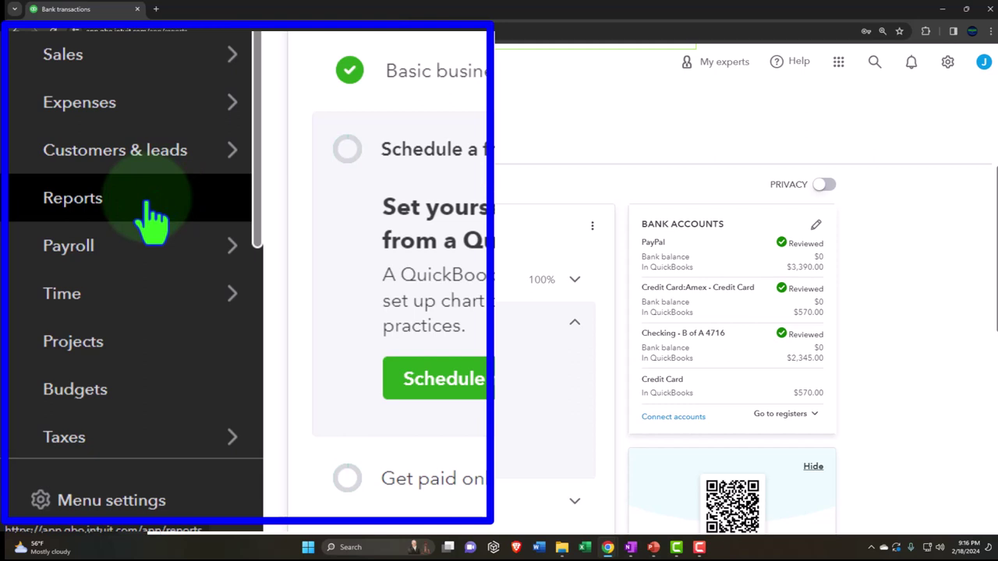
Open the Balance Sheet, Profit and Loss and Trial Balance favorite reports, each in its own new browser tab
click(150, 209)
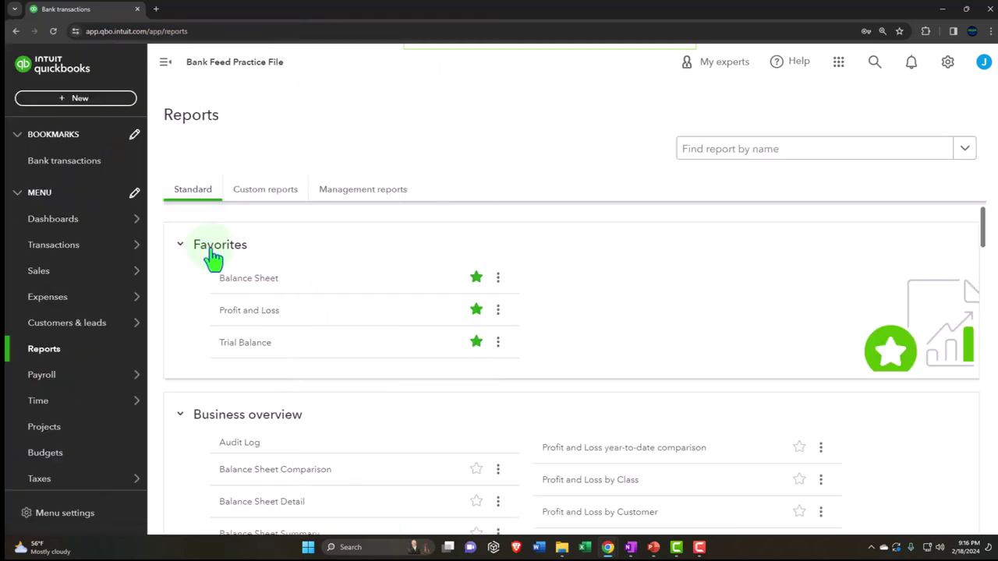
right_click(257, 279)
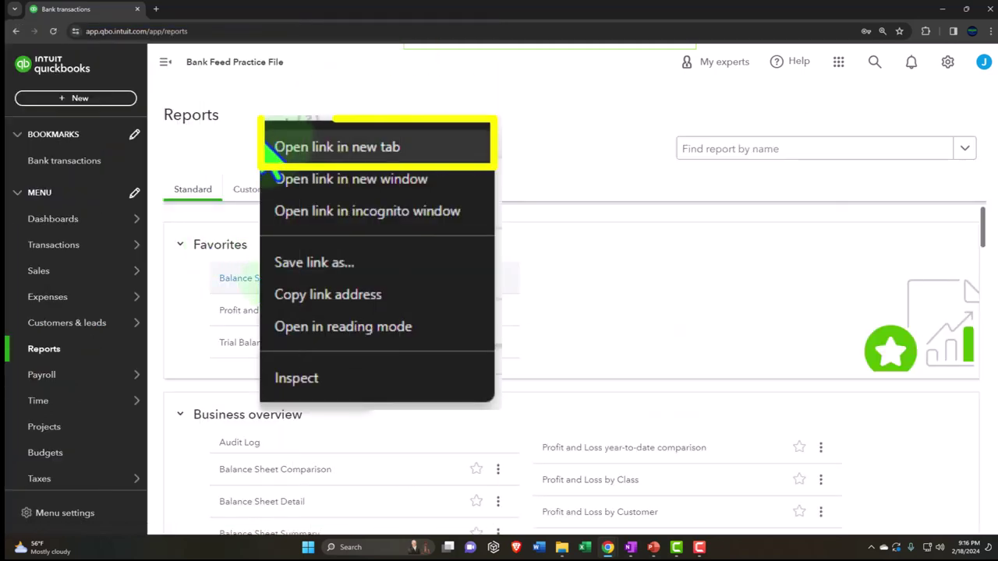
click(300, 301)
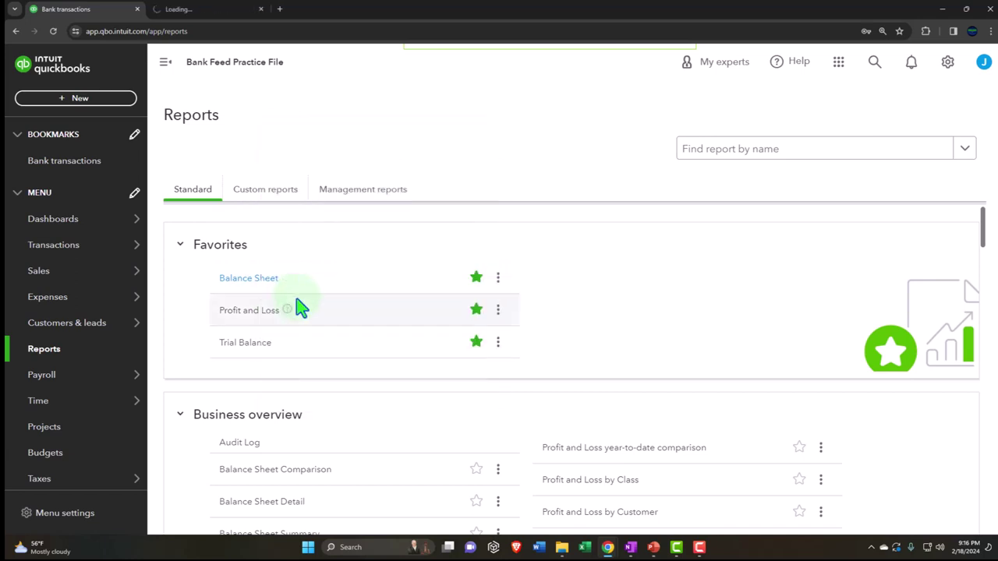
right_click(254, 313)
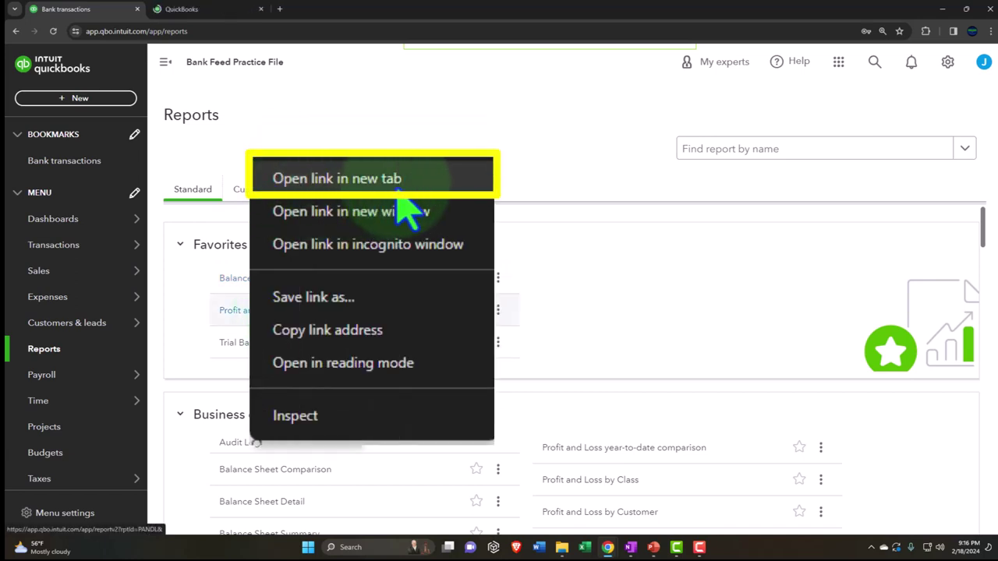
click(397, 190)
right_click(257, 351)
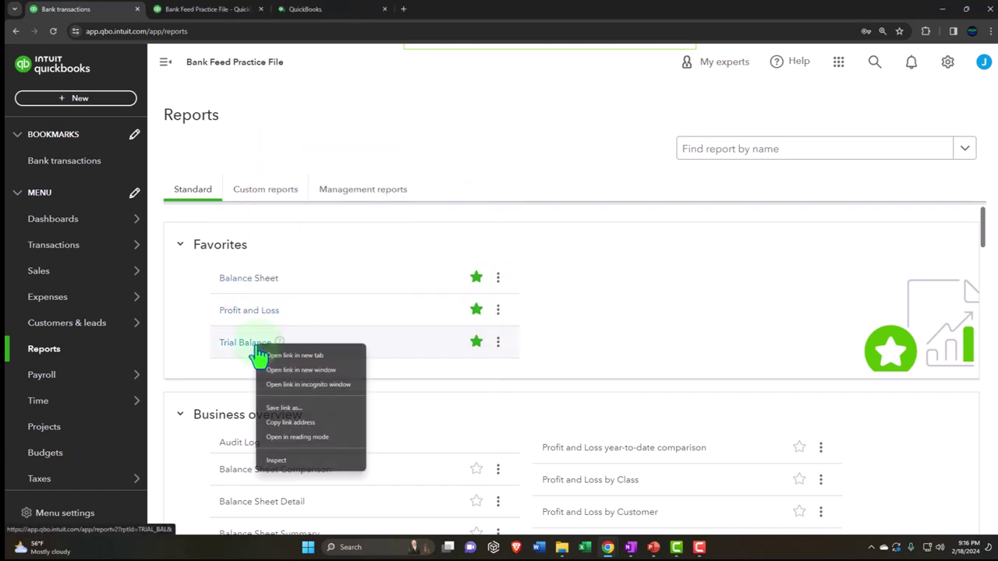
click(291, 356)
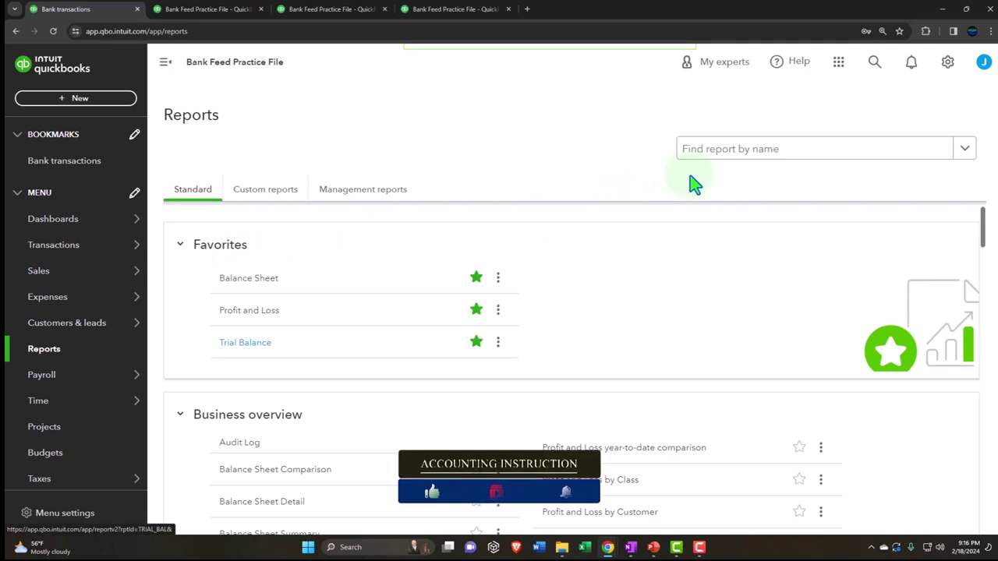
In the Balance Sheet report, collapse the navigation menu and set the report period to 01/01/2024 through 03/31/2024
click(208, 10)
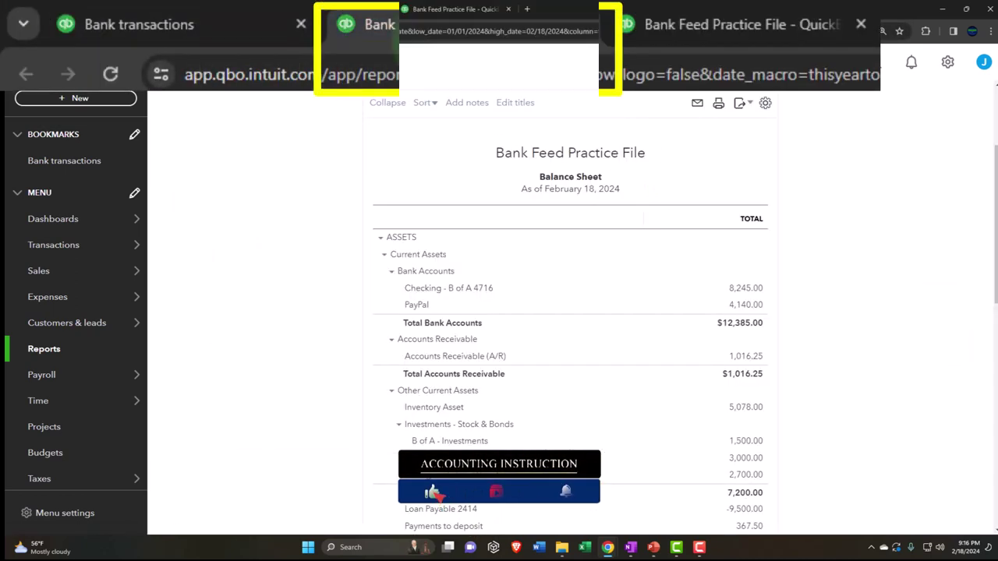
click(156, 63)
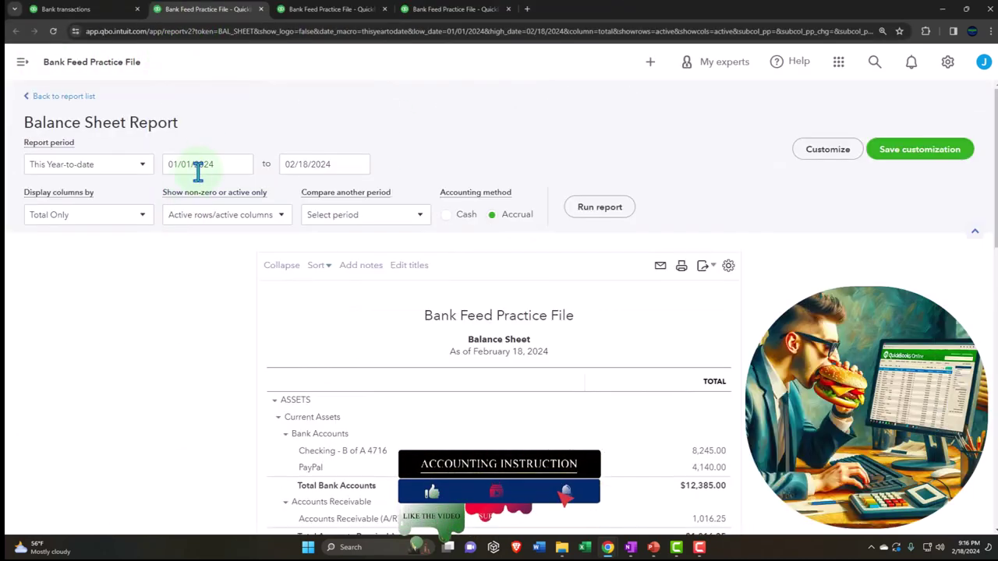
click(204, 164)
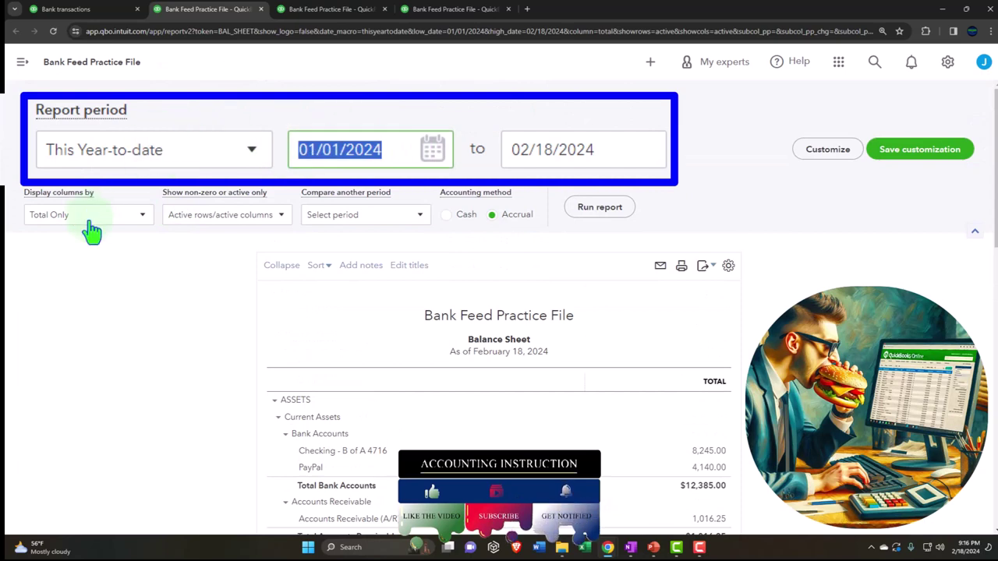
text(01012024)
key(Tab)
text(0)
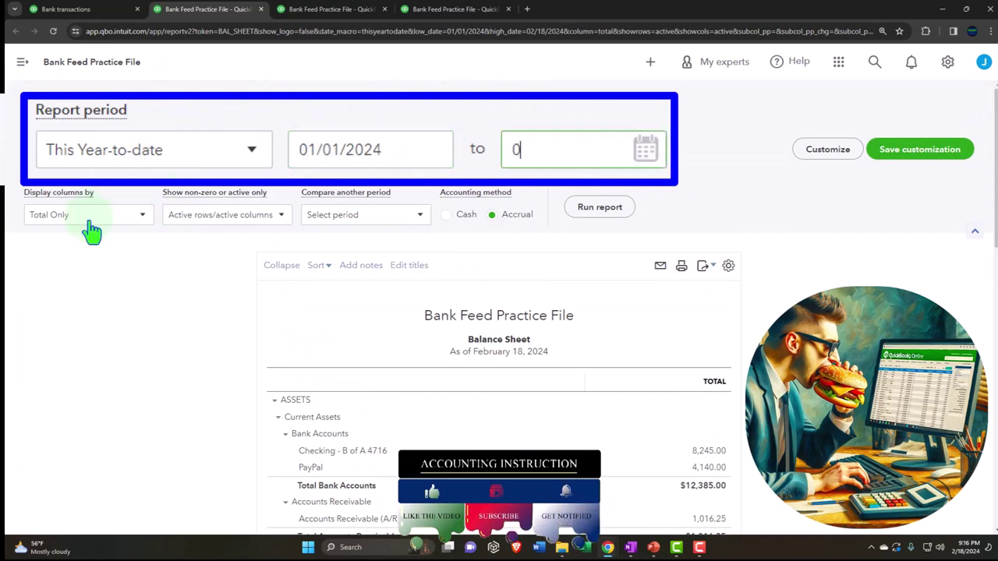
text(3/31/2024)
key(Tab)
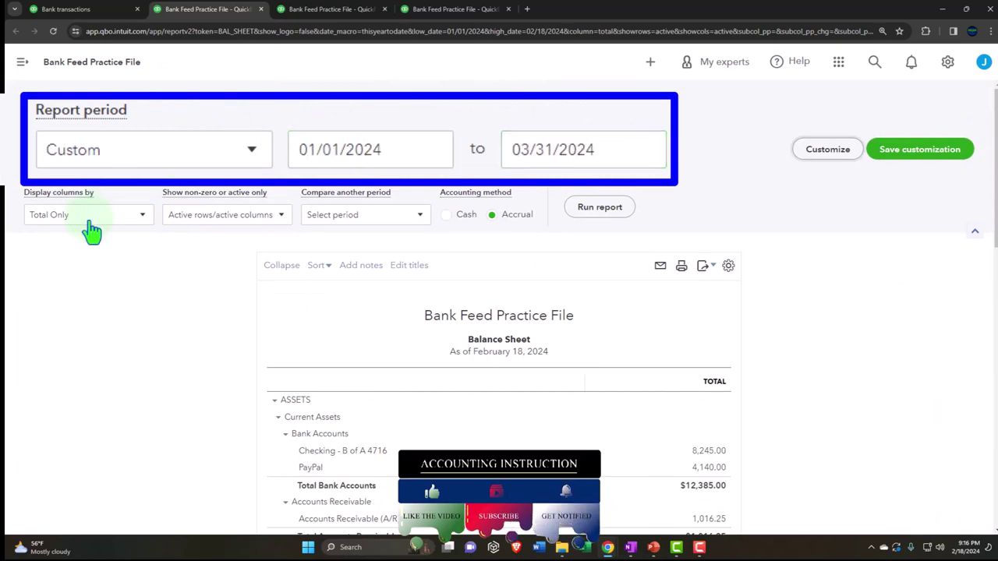
Display the Balance Sheet columns by Months and run the report
click(88, 222)
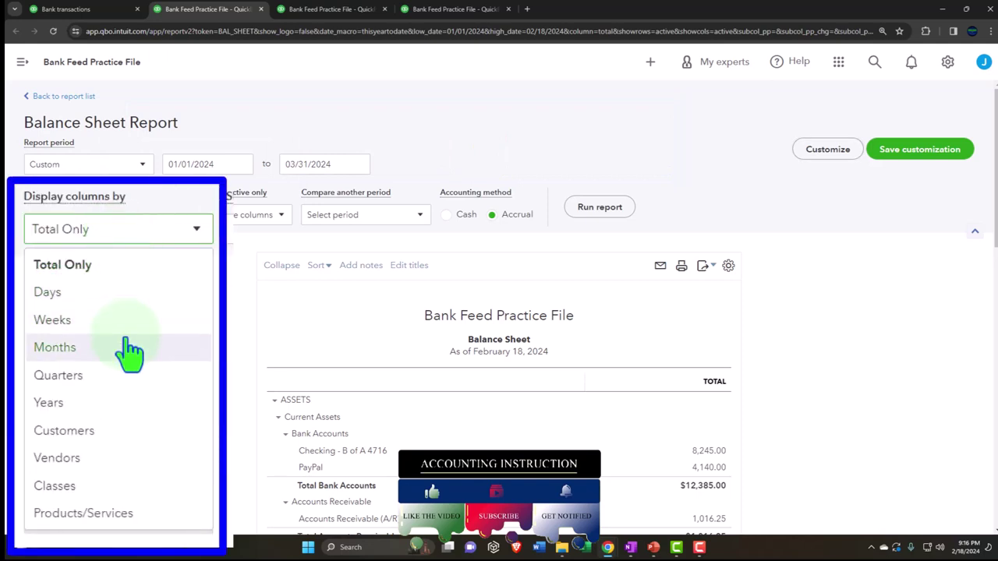
click(130, 349)
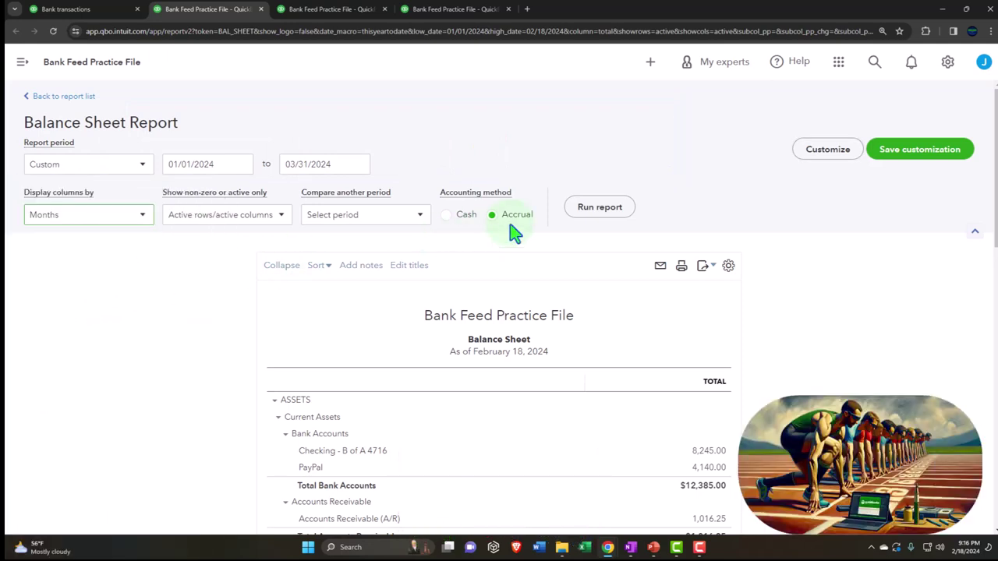
click(577, 209)
scroll(532, 216, down, 2)
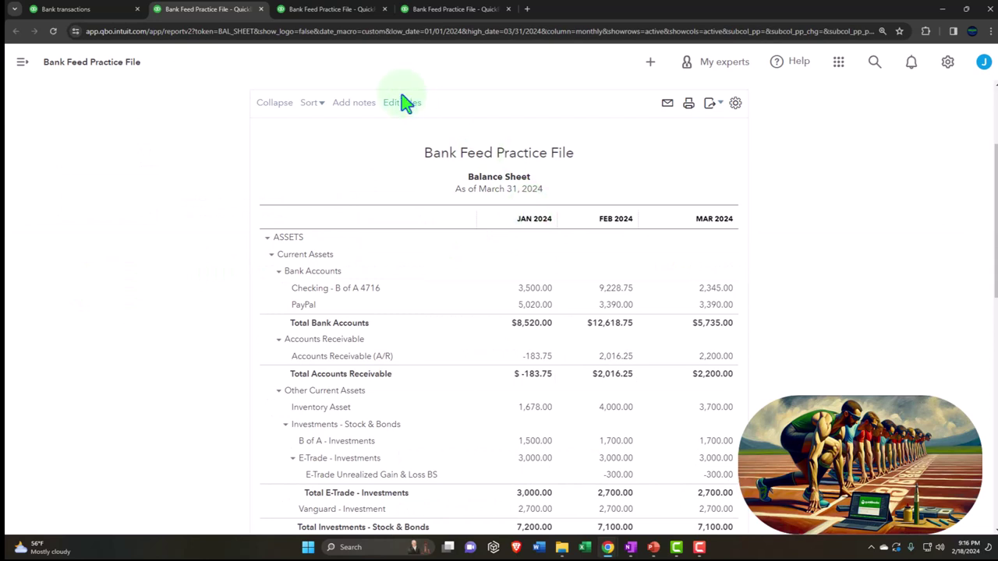
In the Profit and Loss report, collapse the navigation menu and set the report period to 01/01/2024 through 03/31/2024
click(331, 8)
click(150, 62)
scroll(179, 152, up, 3)
click(448, 139)
text(01012024)
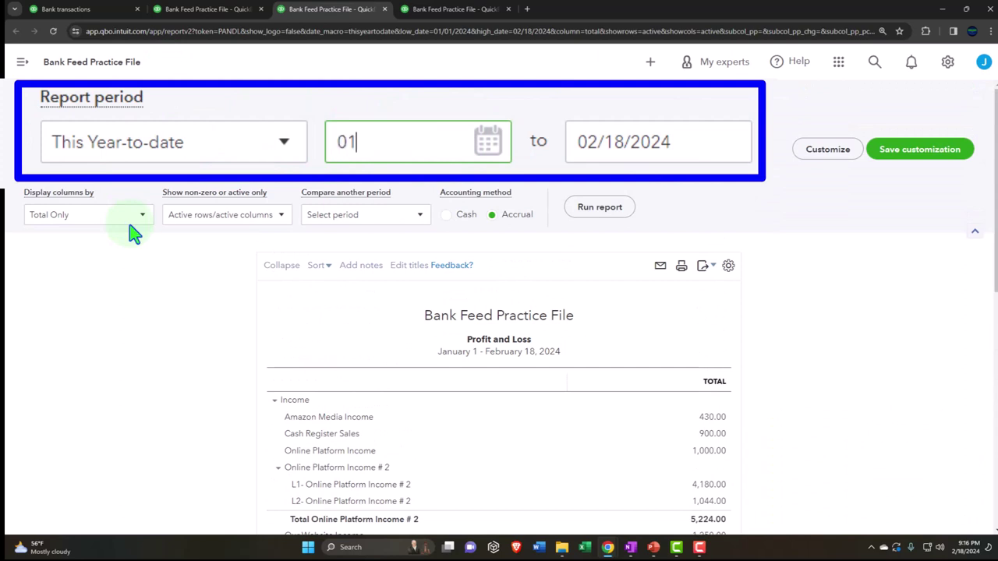
key(Tab)
text(03/31/2024)
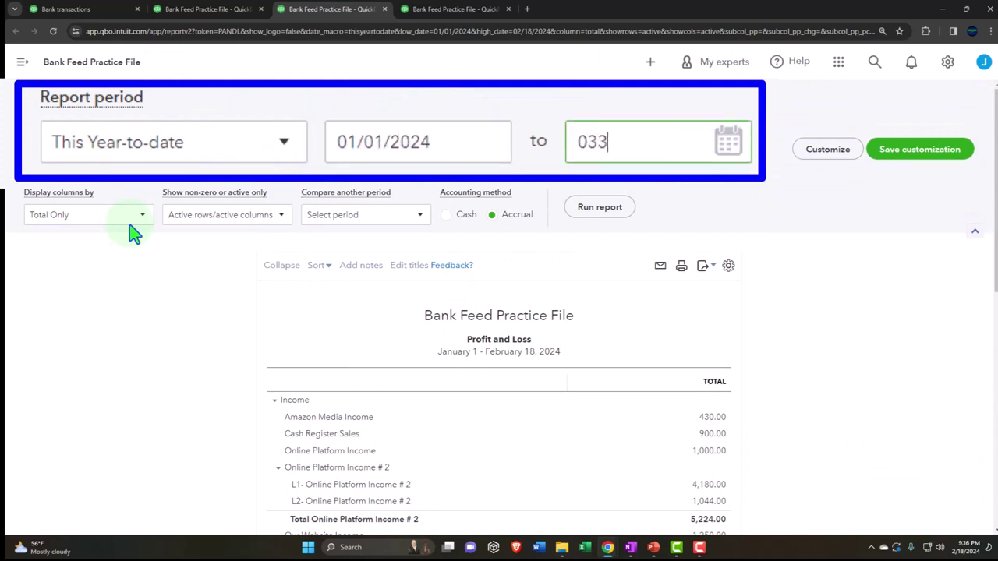
key(Tab)
Display the Profit and Loss columns by Months and run the report
click(131, 223)
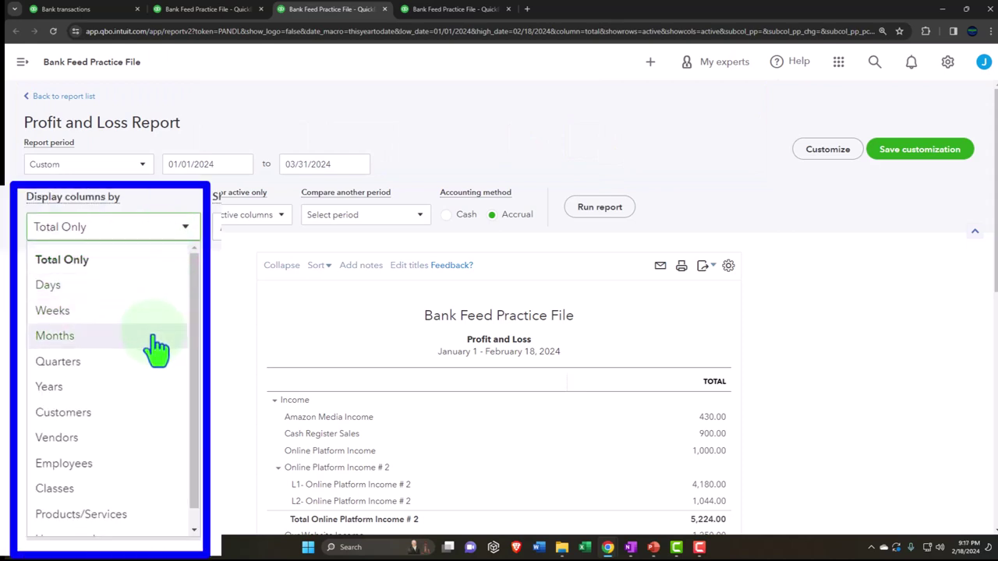
click(155, 343)
click(577, 211)
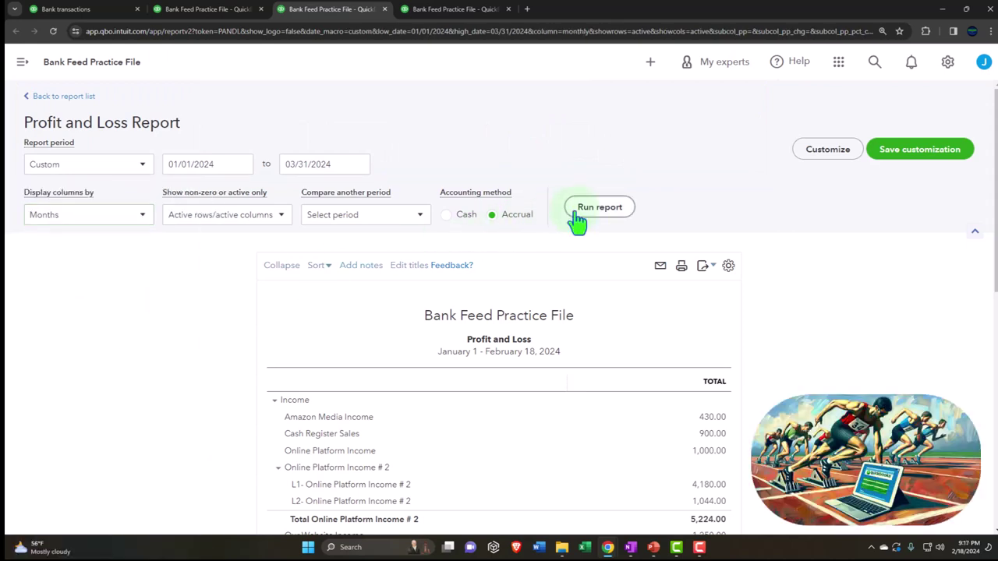
scroll(574, 223, down, 2)
In the Trial Balance report, collapse the navigation menu and set the report period to 01/01/2024 through 03/31/2024
click(471, 10)
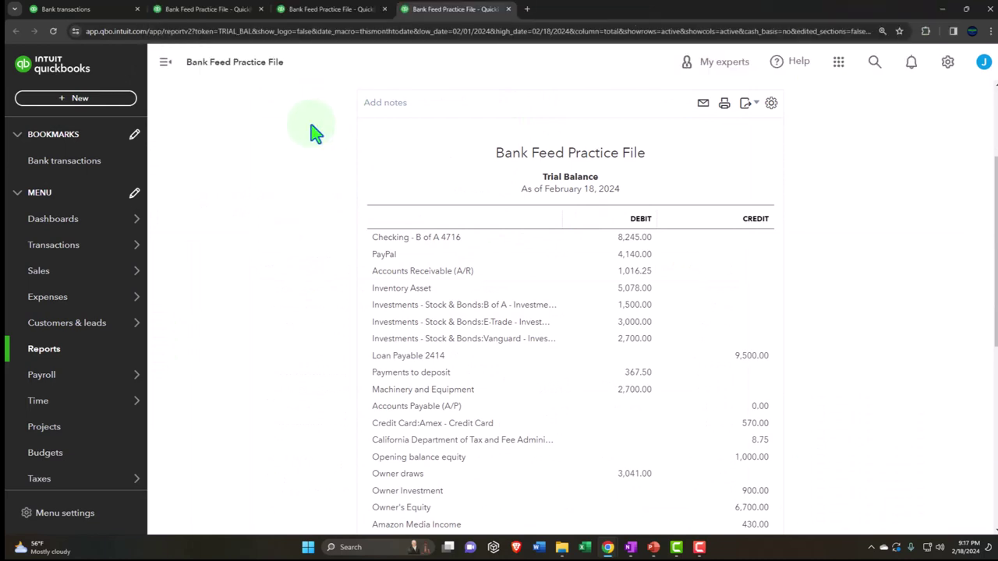
click(166, 62)
scroll(143, 252, up, 3)
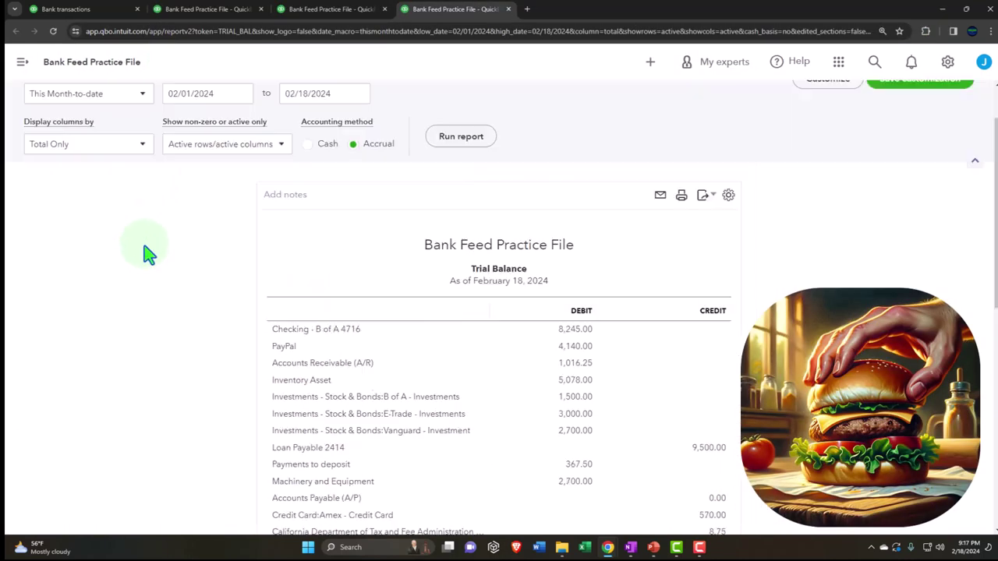
click(428, 143)
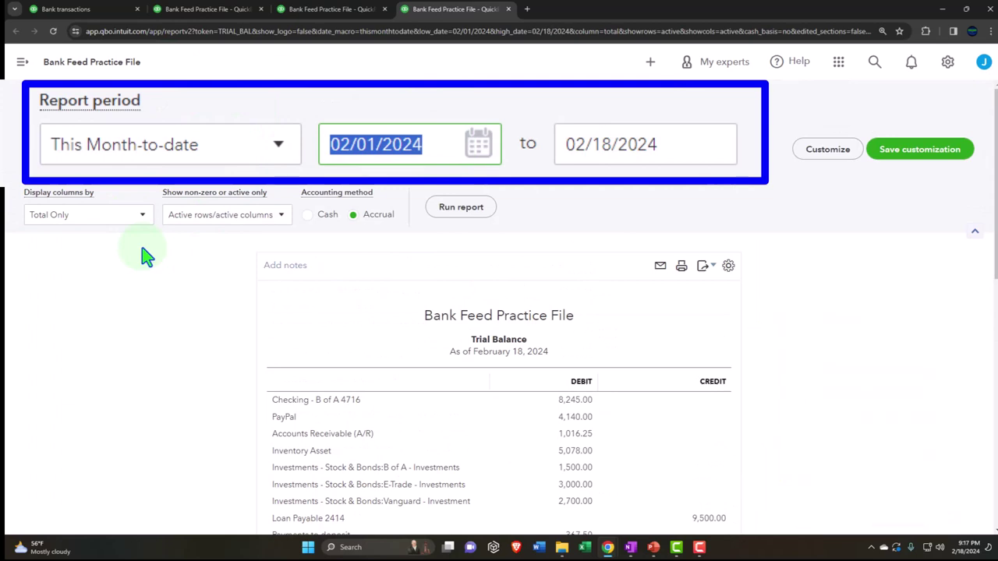
text(01/01/2024)
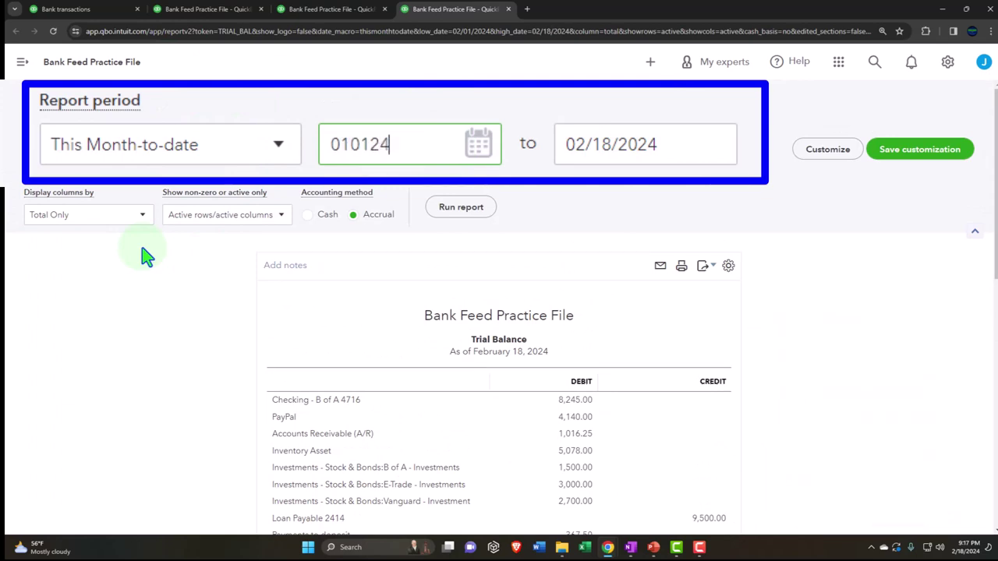
key(Tab)
text(033124)
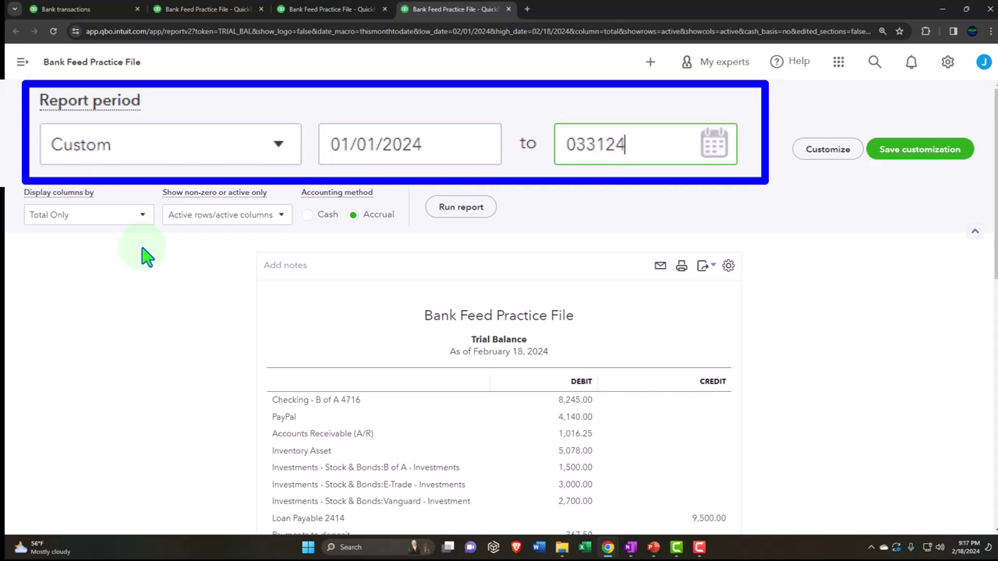
key(Tab)
Display the Trial Balance columns by Months and run the report
click(142, 215)
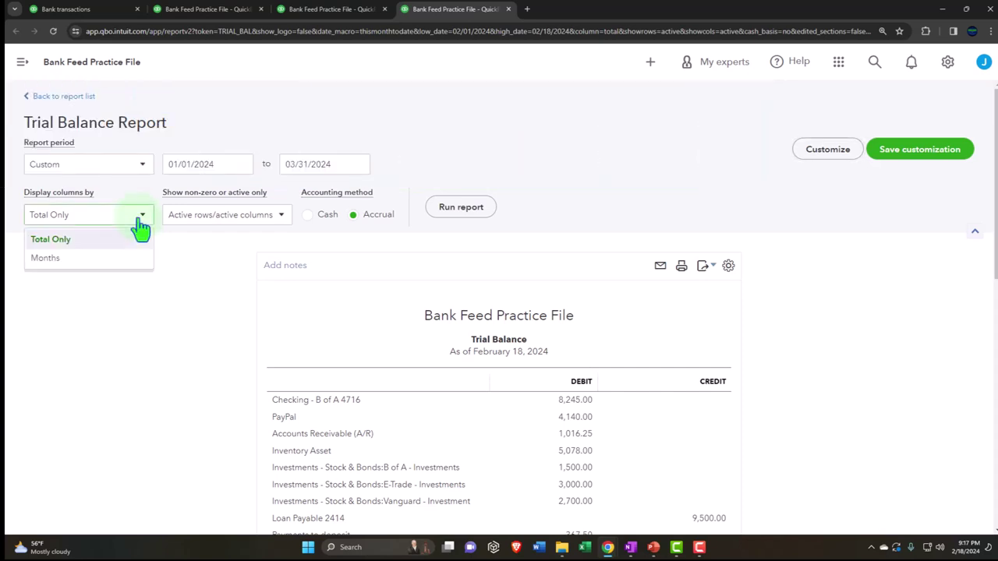
click(128, 257)
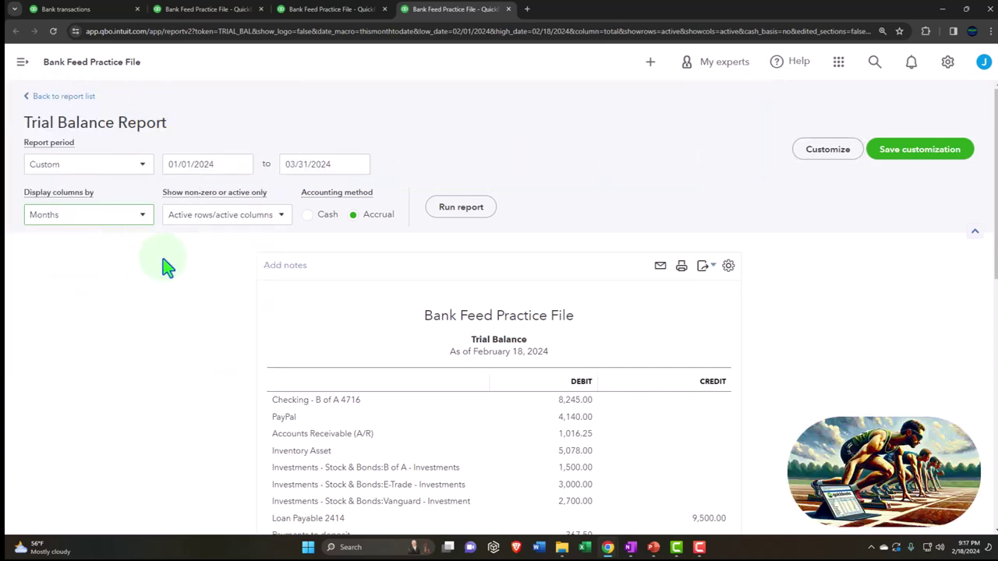
click(478, 209)
scroll(484, 224, down, 2)
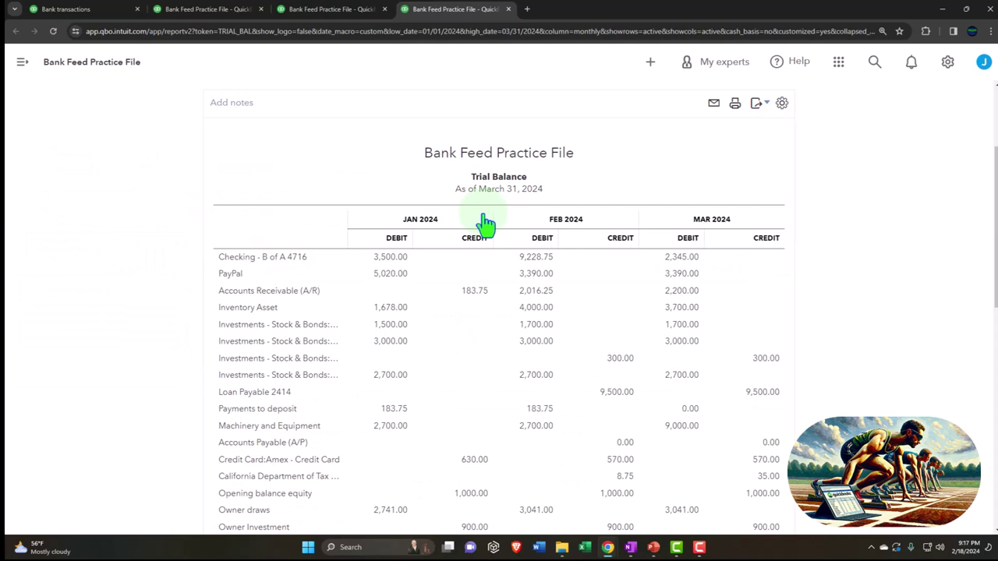
Review the monthly Balance Sheet, Profit and Loss and Trial Balance reports one after another
click(222, 9)
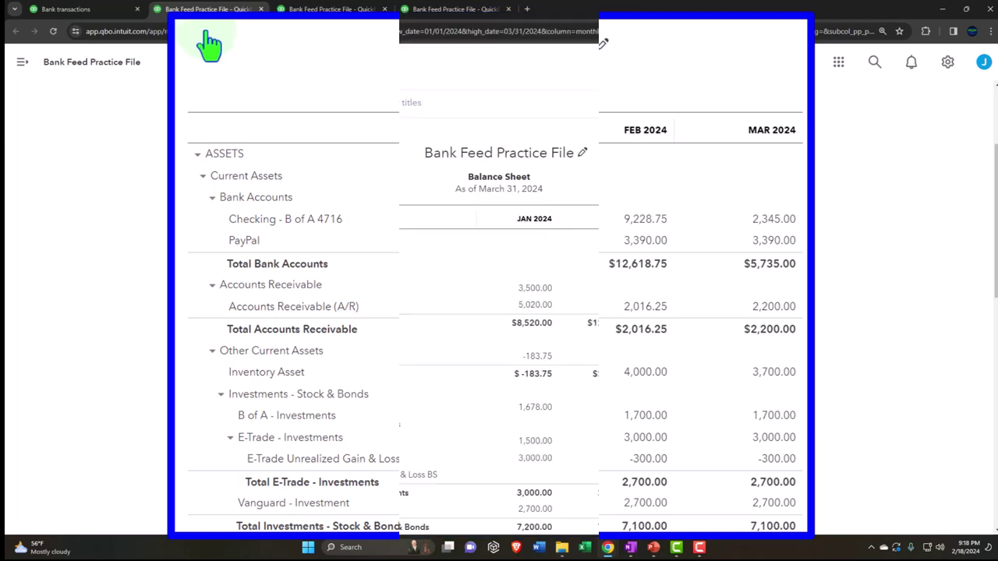
click(312, 10)
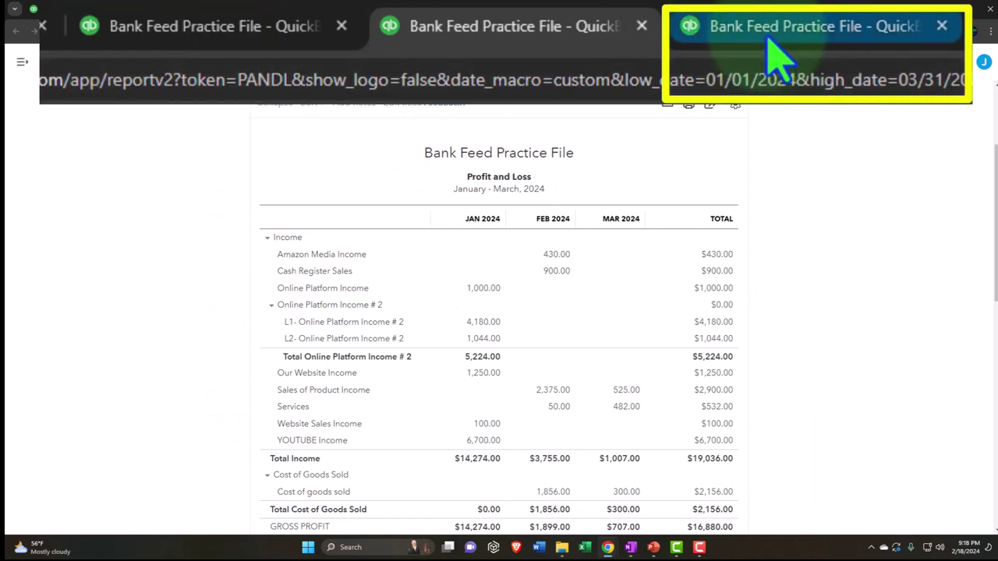
click(417, 9)
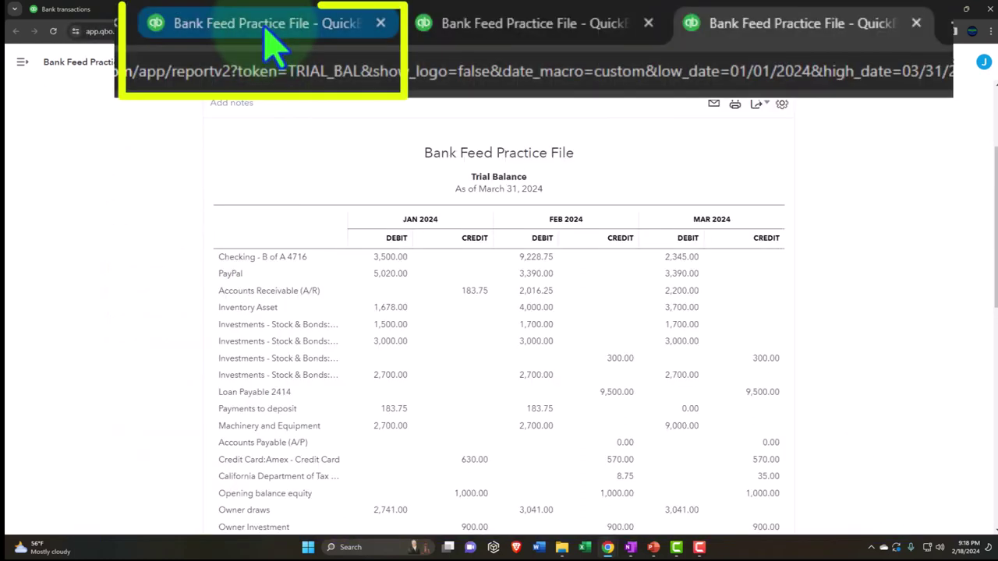
Return to the Balance Sheet and collapse its Assets and Liabilities and Equity sections to compare their monthly totals
click(207, 9)
key(ctrl+plus)
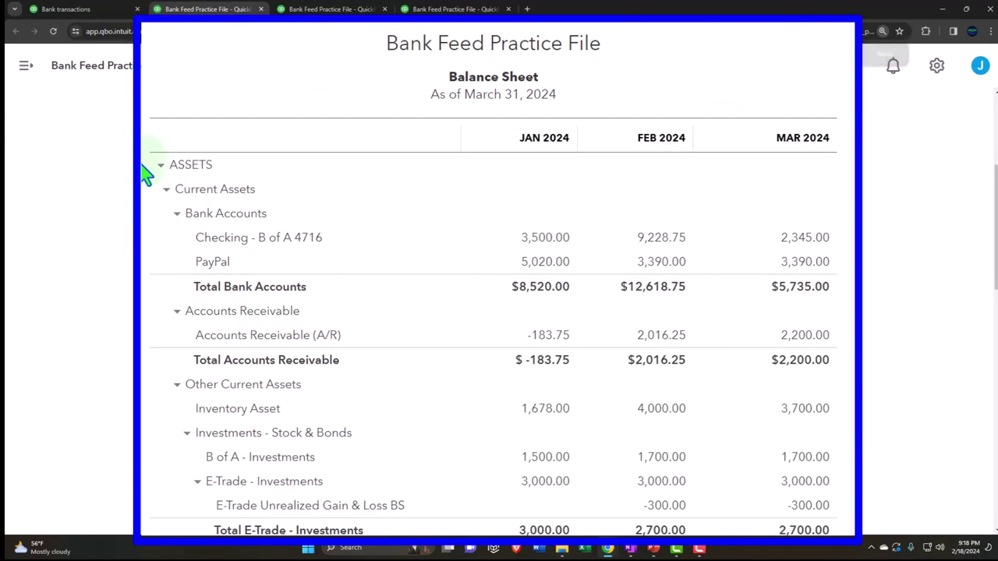
click(161, 166)
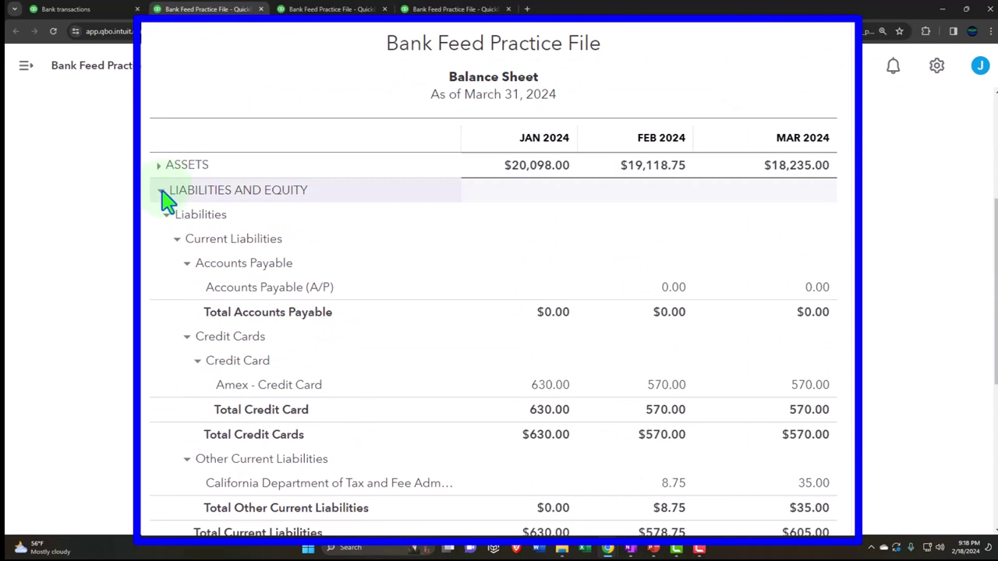
click(161, 190)
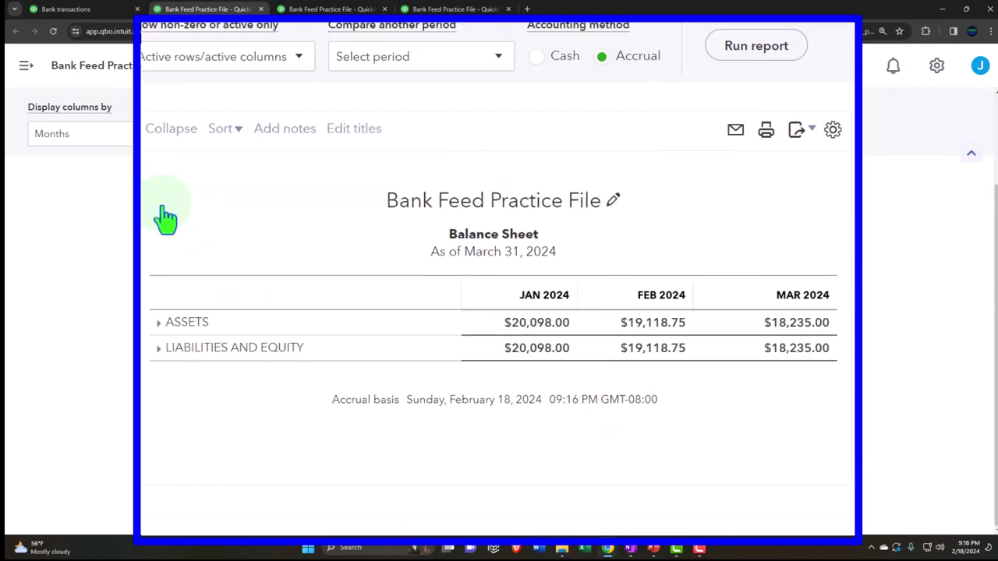
Expand the Balance Sheet's Assets and Liabilities and Equity sections again and examine their accounts
click(159, 323)
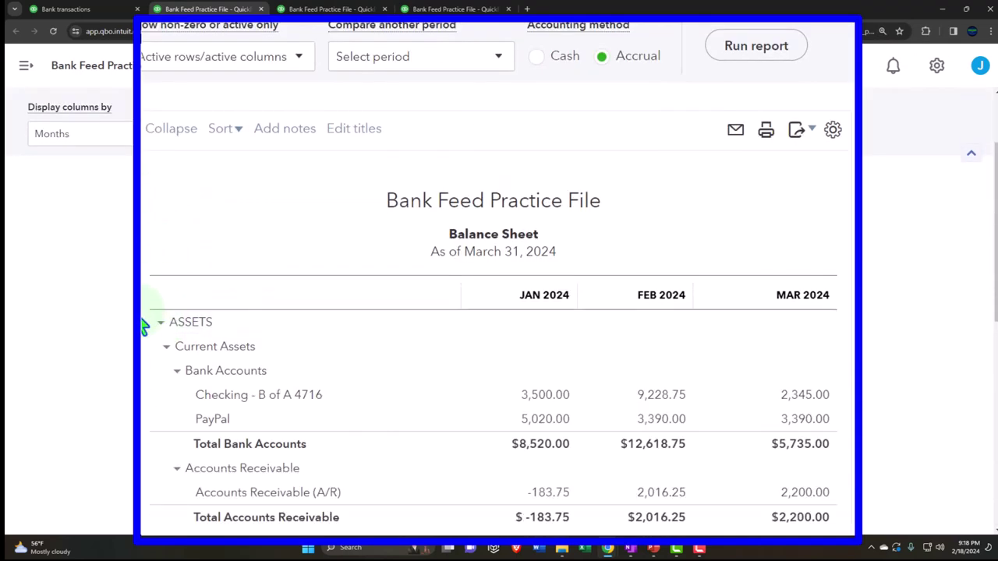
scroll(152, 329, down, 10)
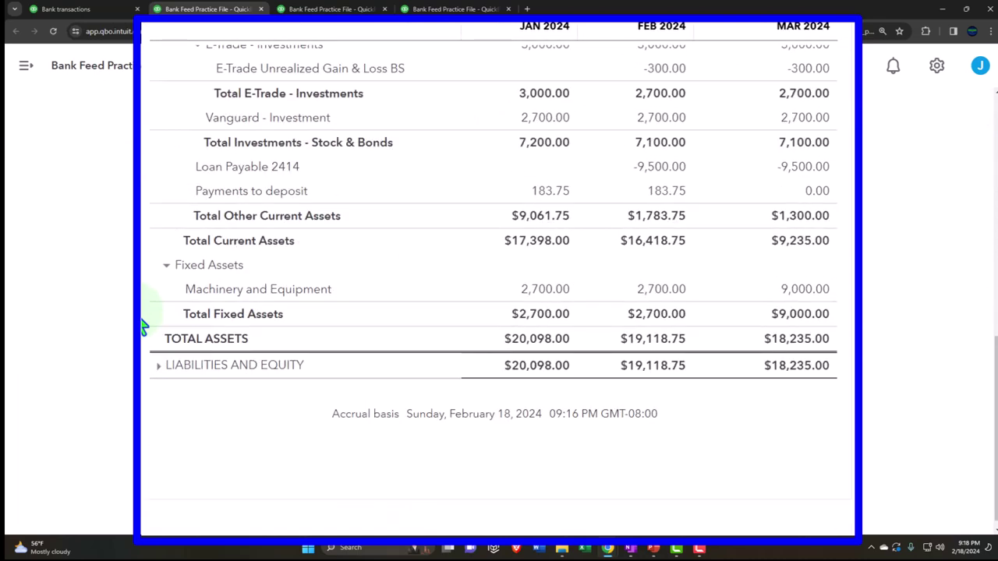
click(156, 368)
scroll(162, 374, down, 2)
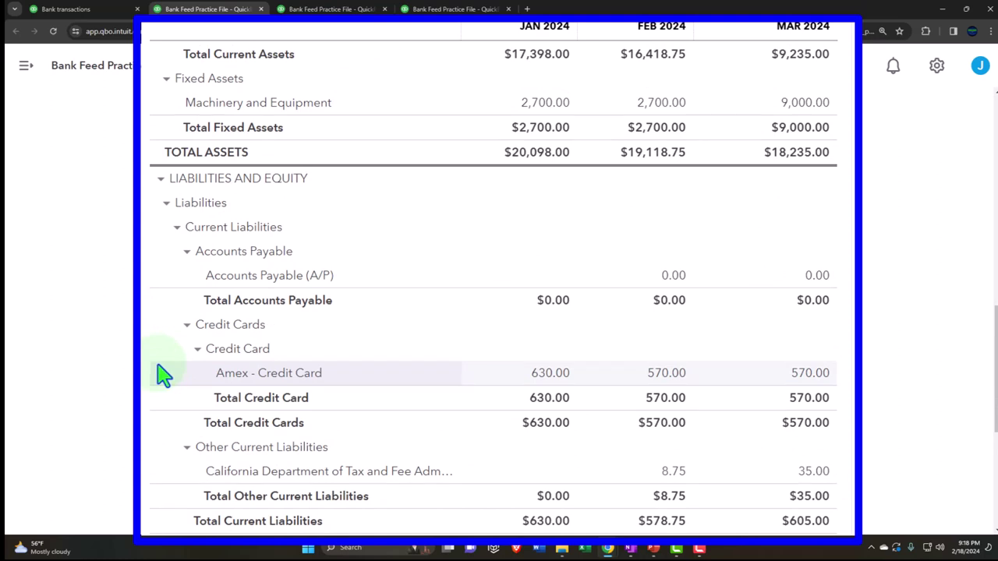
Examine the monthly liability and equity accounts on the Balance Sheet, including Net Income and Total Equity
scroll(163, 375, down, 5)
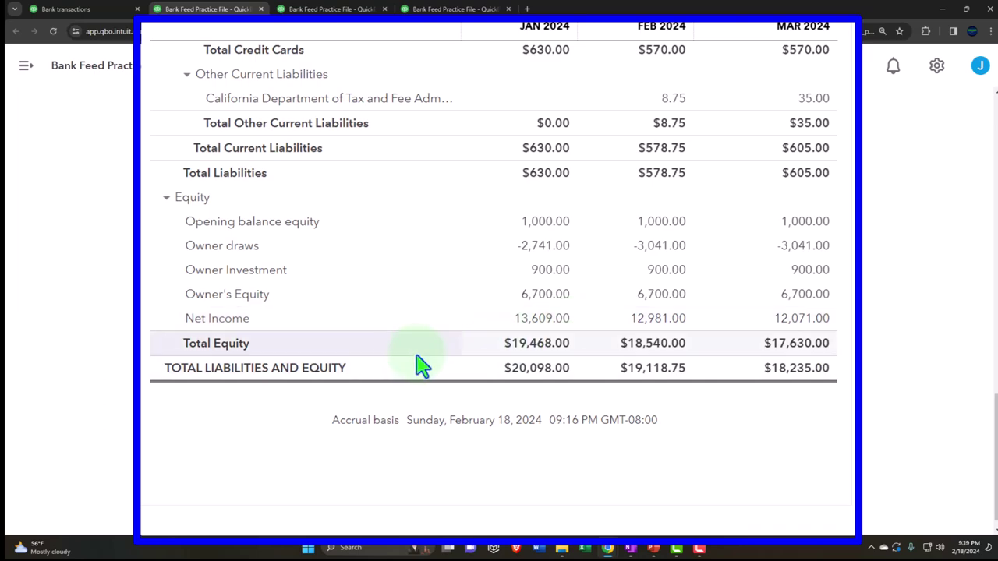
scroll(407, 360, up, 4)
scroll(409, 359, up, 10)
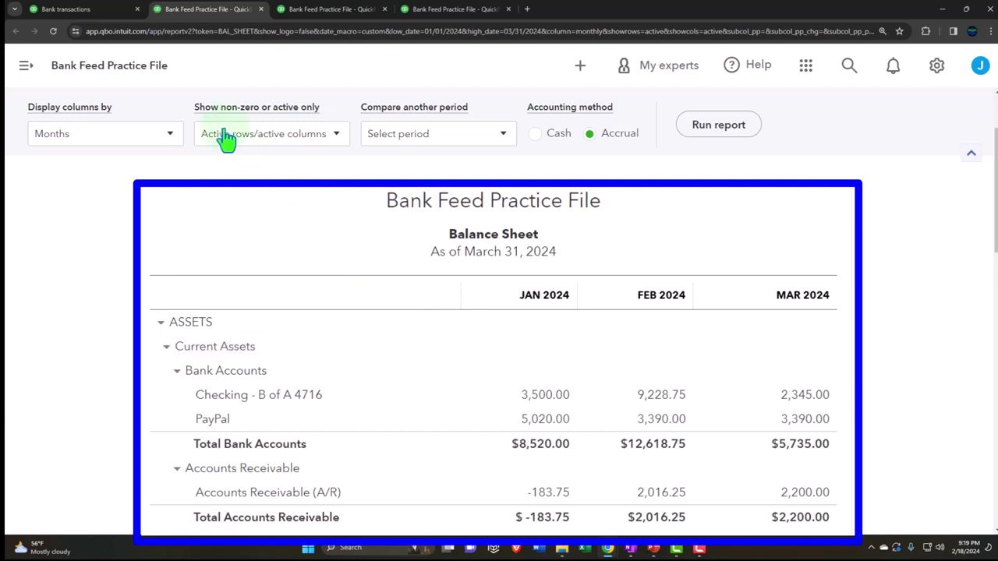
Return to the Reports list, hide the navigation menu and examine the favorite reports
click(78, 10)
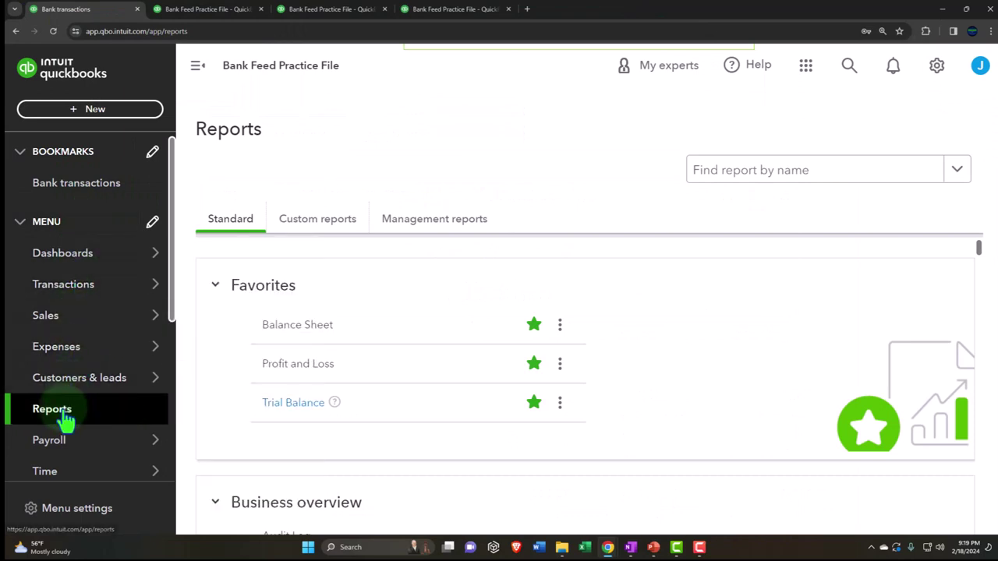
click(197, 67)
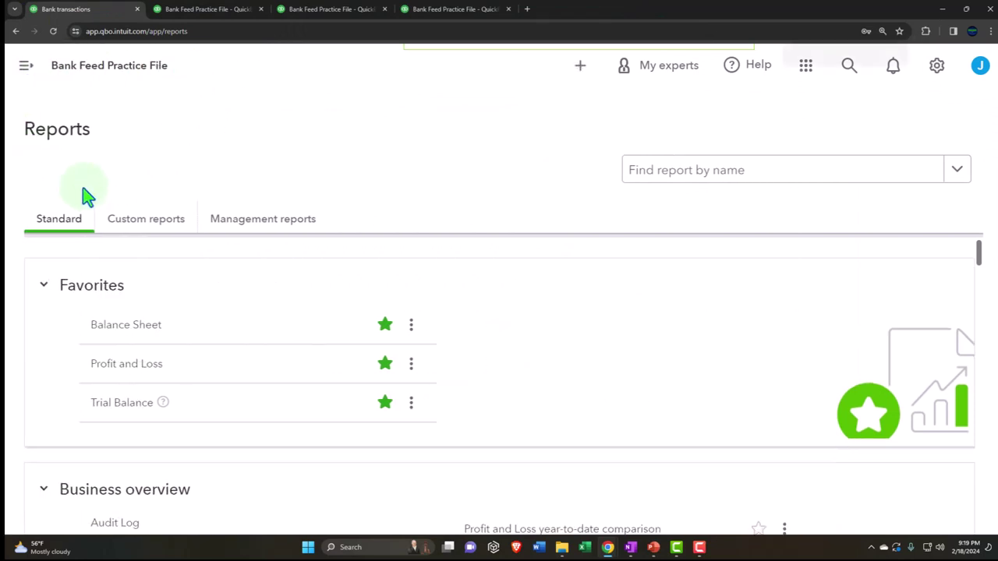
key(ctrl+minus)
scroll(78, 179, down, 1)
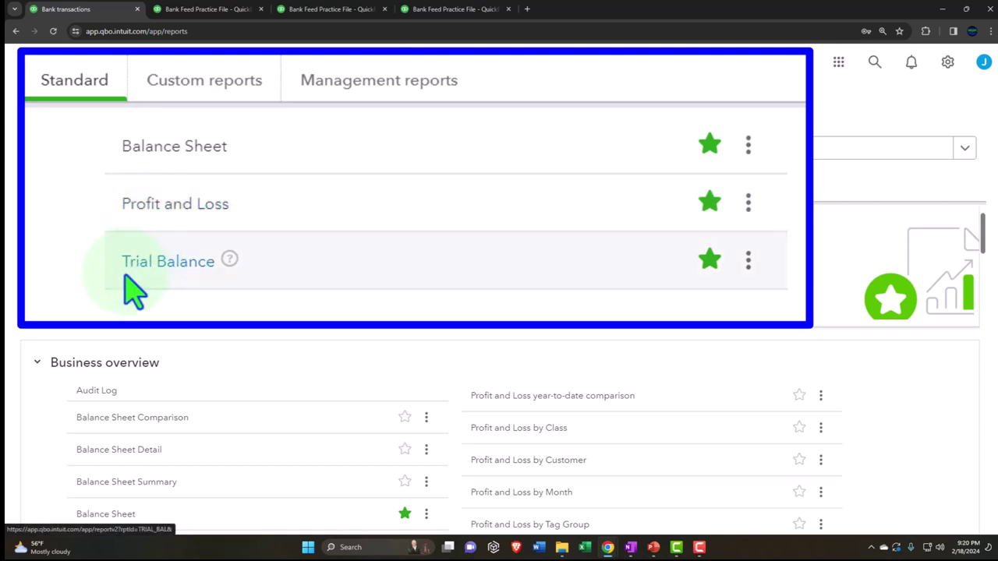
Remove the Balance Sheet in the Business overview group from the favorites and add it back
scroll(27, 315, down, 3)
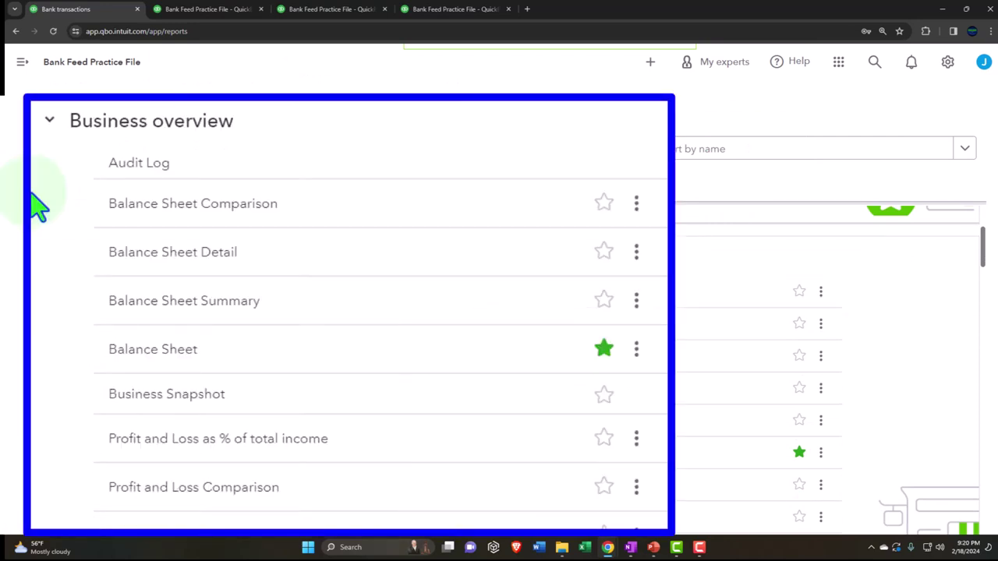
click(603, 352)
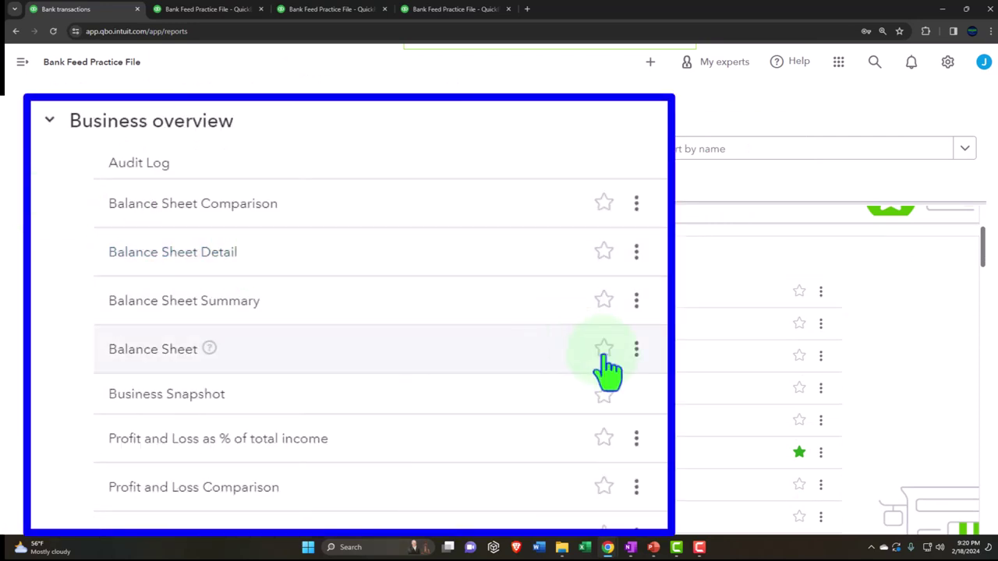
click(604, 351)
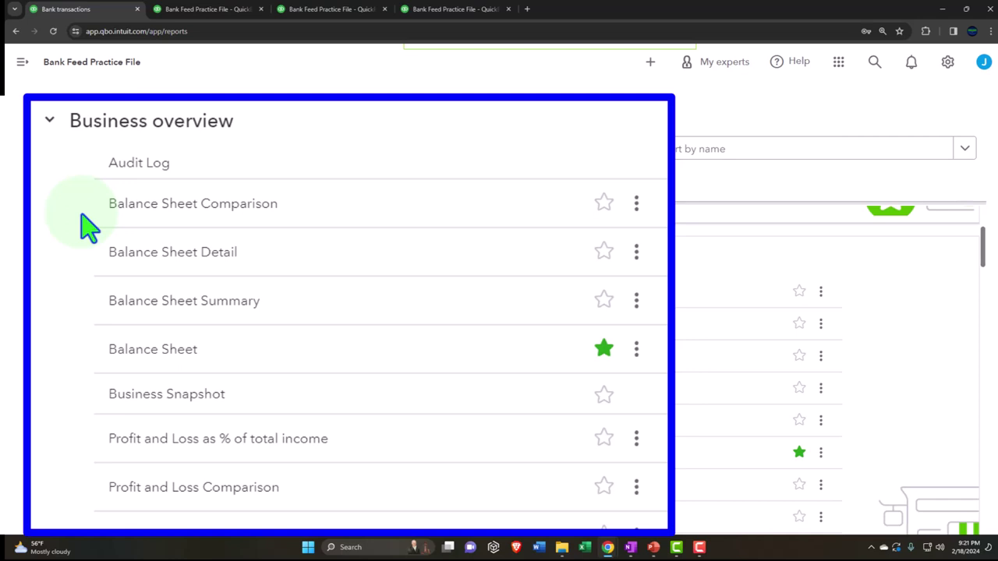
Go back to the monthly Balance Sheet and check its column display and period comparison options
click(210, 11)
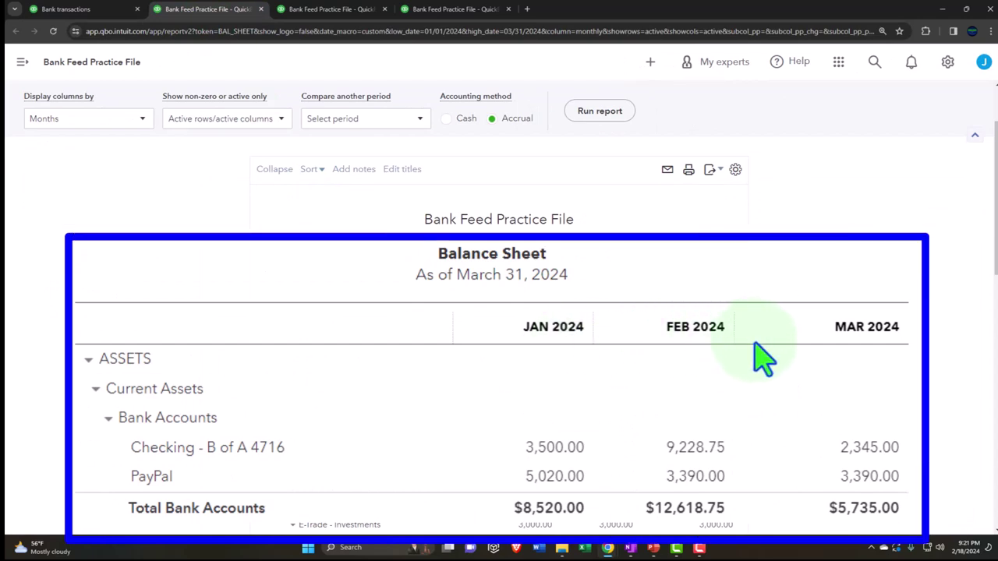
click(134, 121)
click(136, 121)
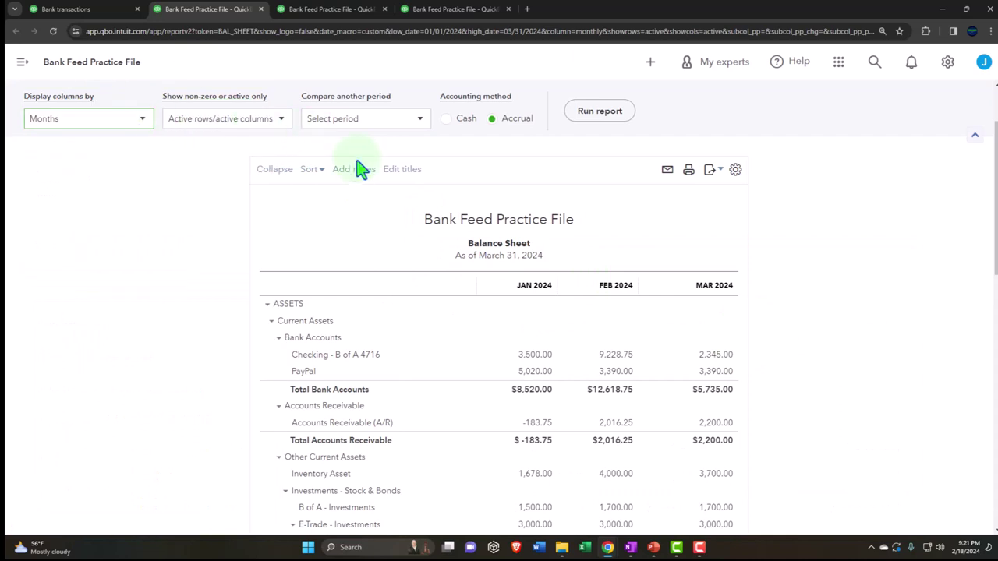
scroll(401, 187, up, 2)
click(414, 224)
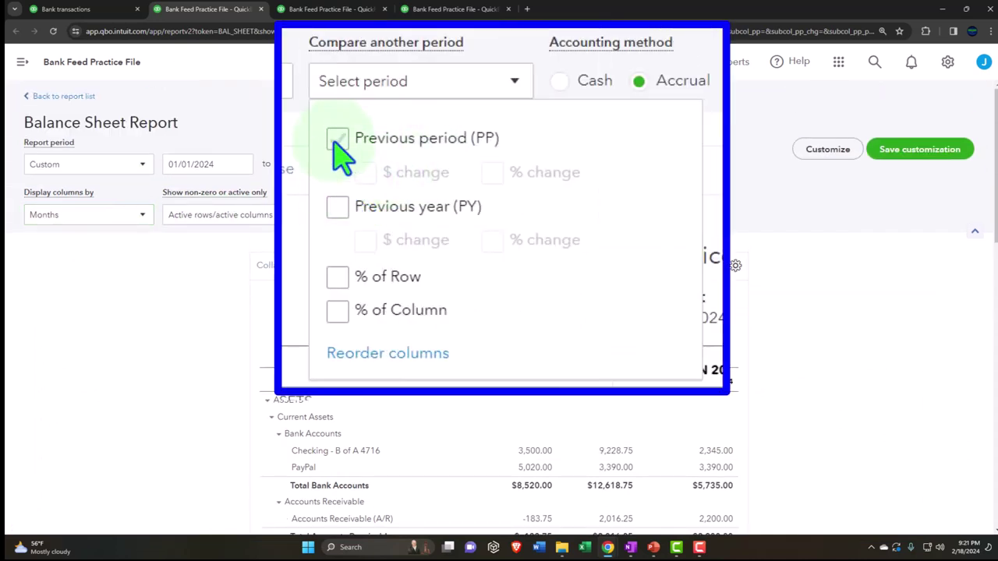
click(117, 311)
Open the Balance Sheet Summary from the Business overview reports in a new browser tab
click(90, 10)
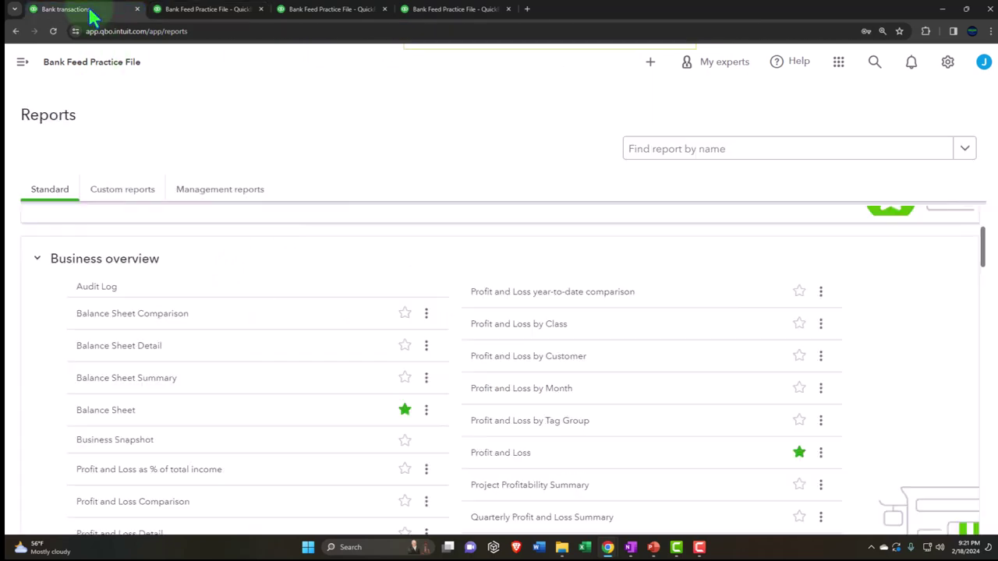
scroll(70, 288, down, 1)
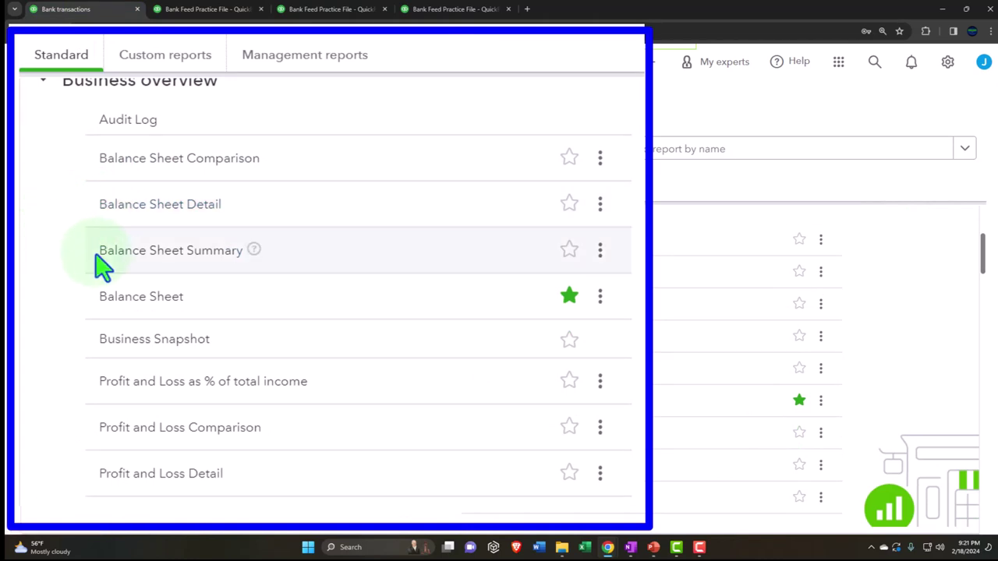
right_click(78, 327)
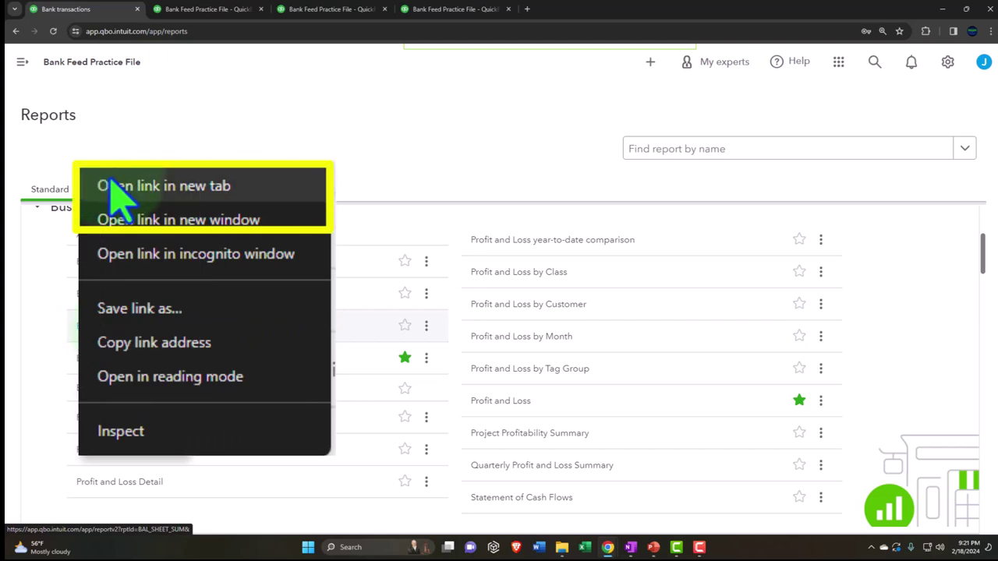
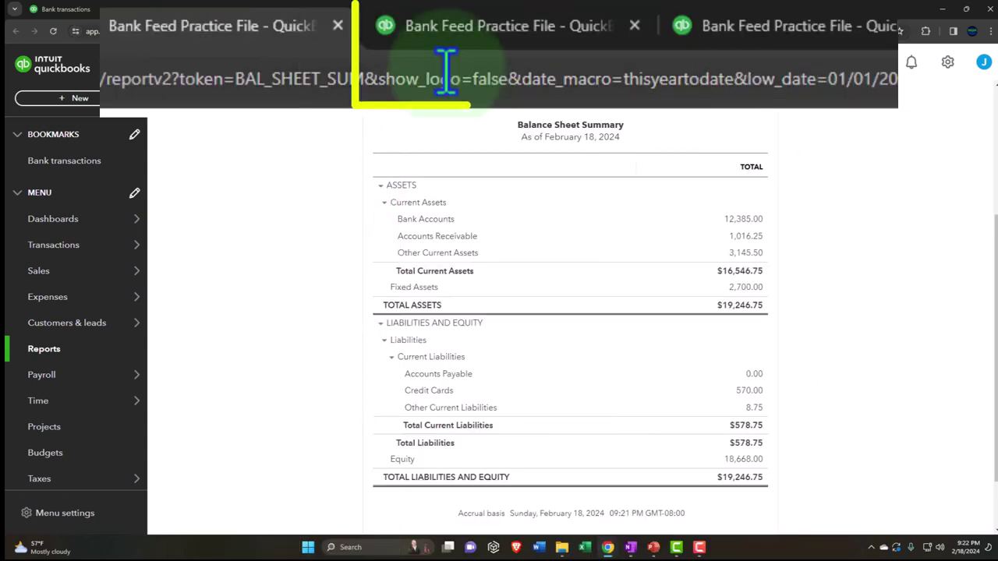
Compare the Balance Sheet Summary with the detailed monthly Balance Sheet and close the summary report
click(320, 8)
scroll(285, 191, down, 2)
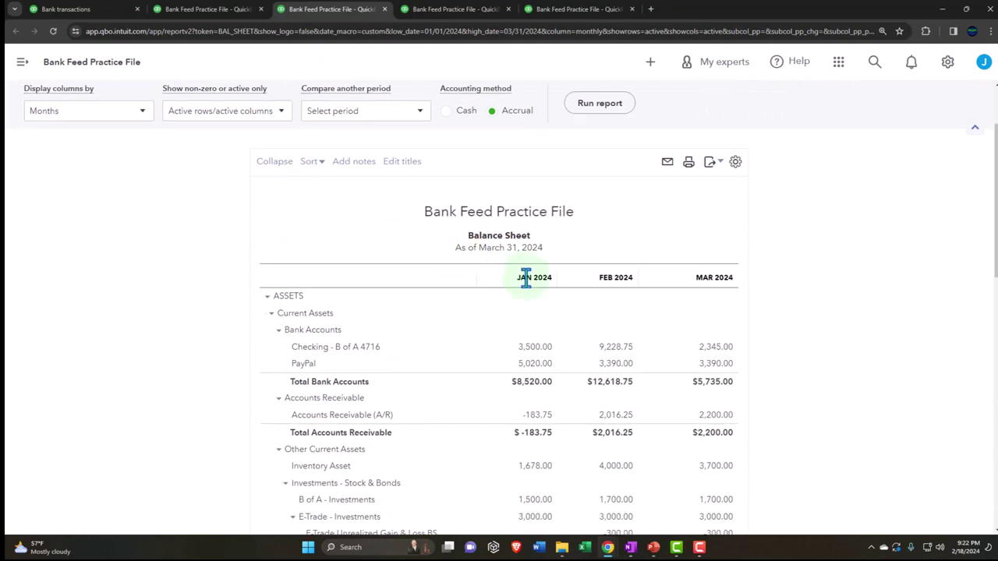
scroll(468, 296, down, 2)
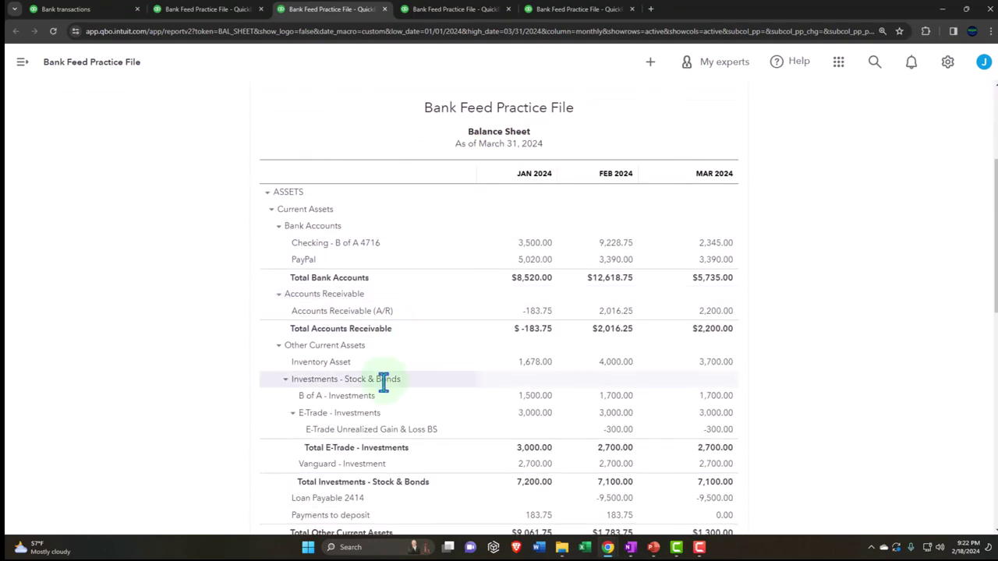
click(206, 9)
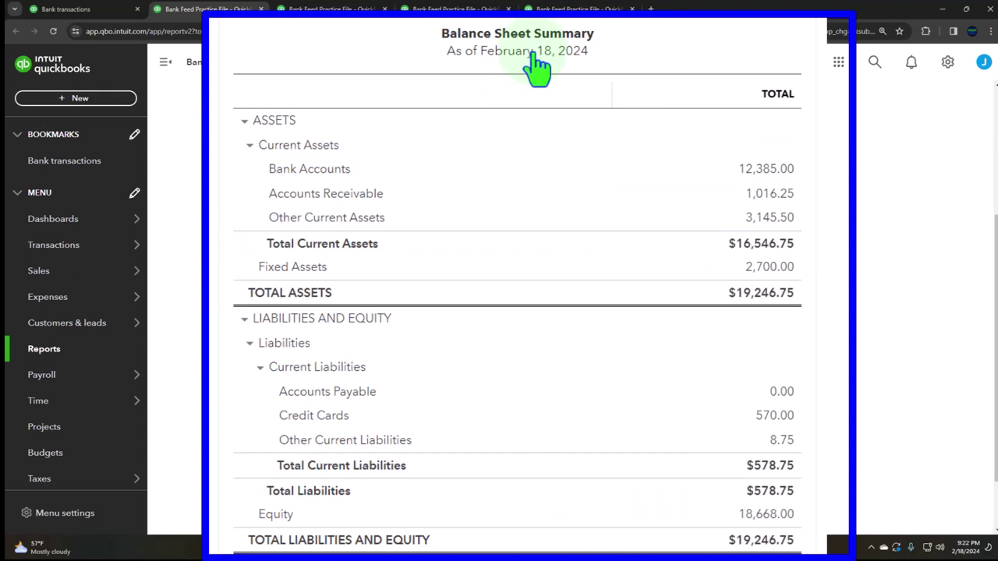
click(331, 9)
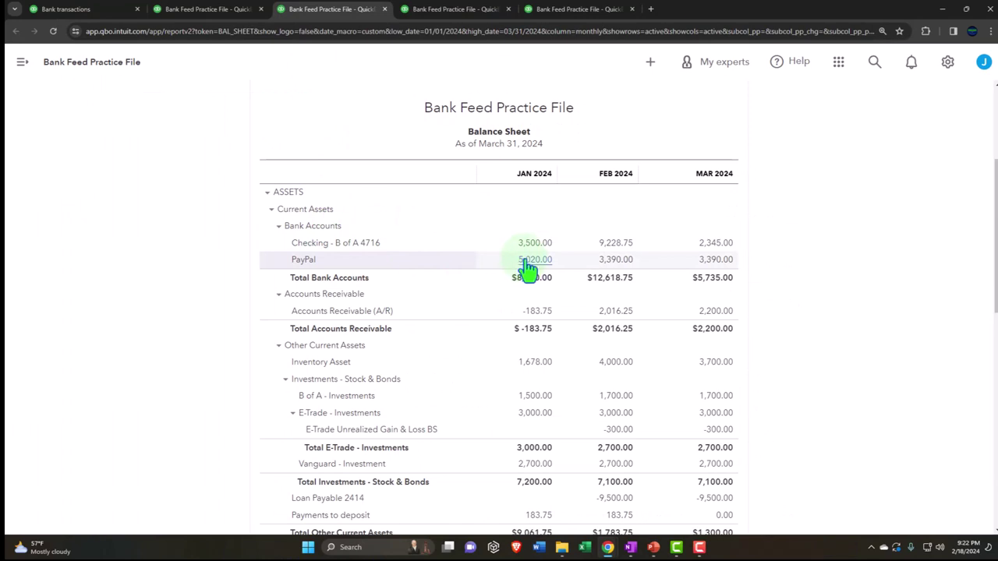
click(205, 8)
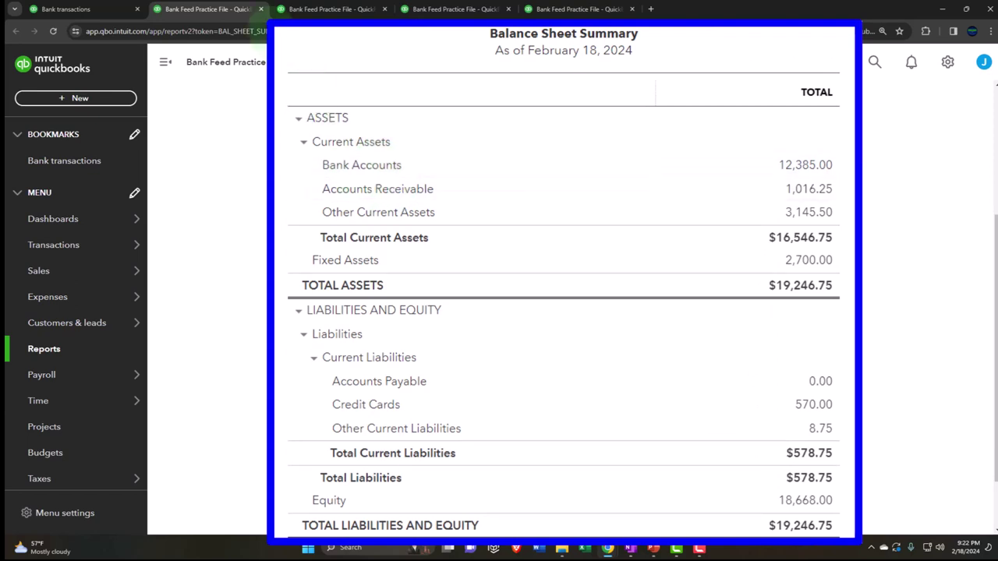
click(261, 9)
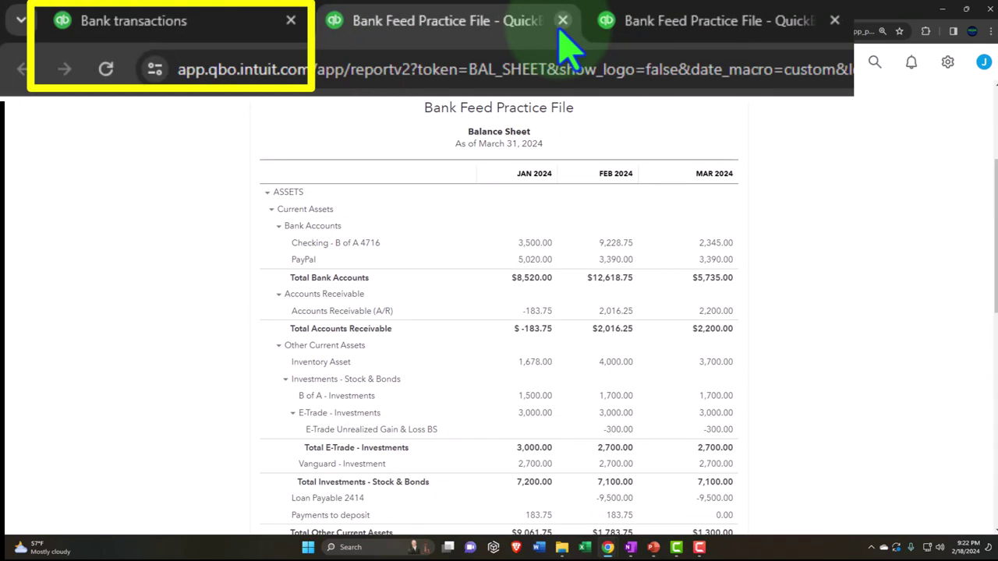
Check the Business overview list, and examine the Profit and Loss report's period comparison options such as % of Income
click(72, 9)
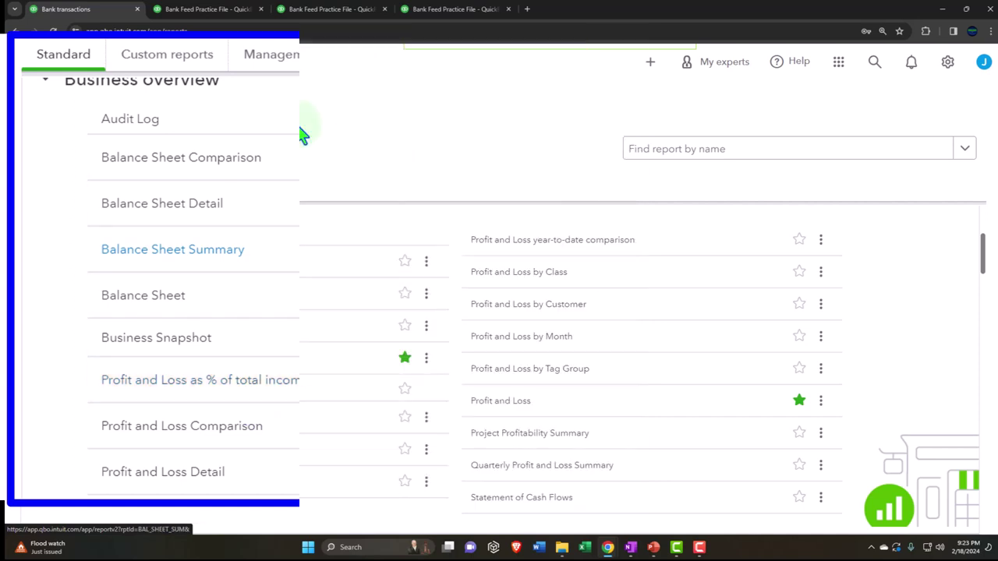
click(320, 11)
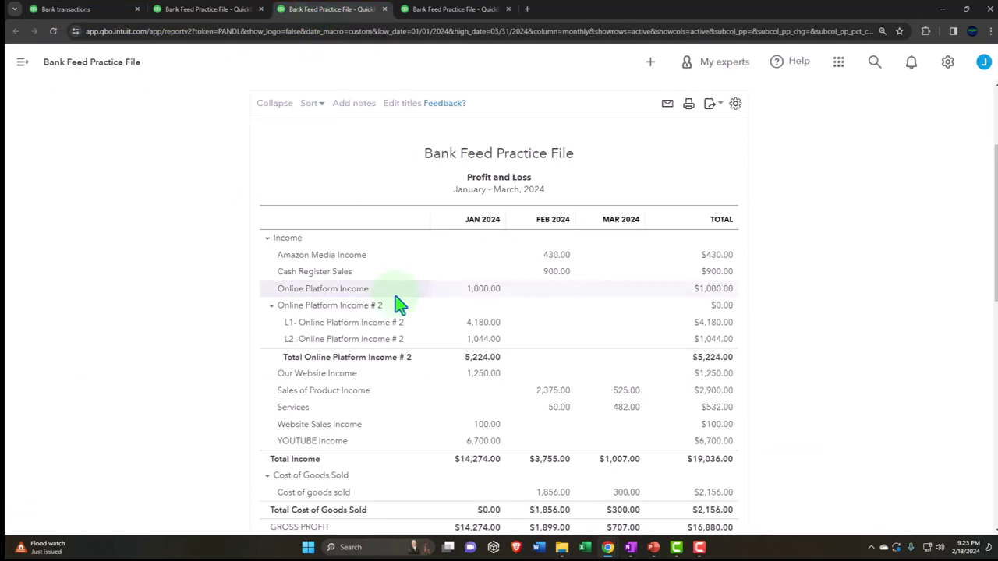
scroll(396, 303, up, 2)
click(417, 212)
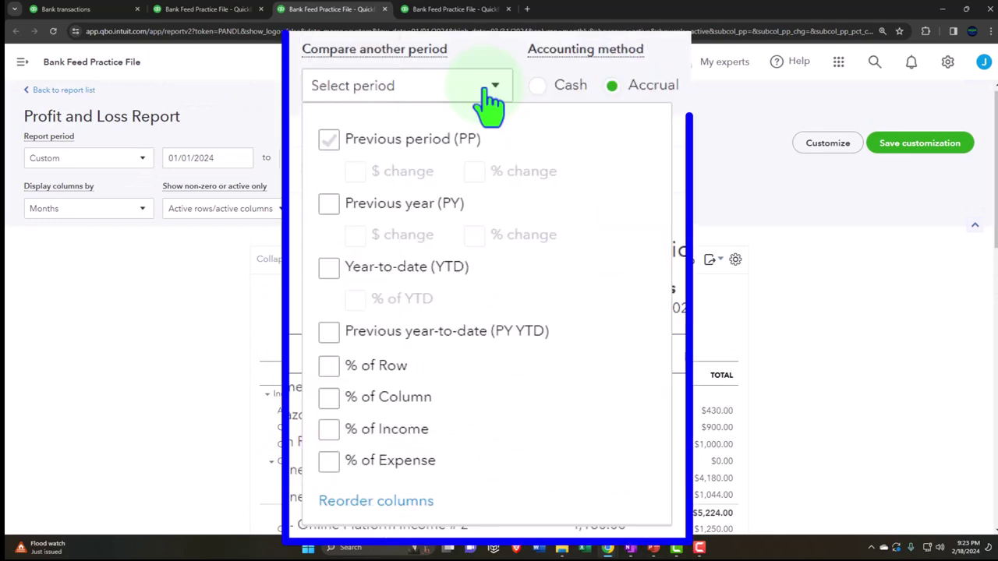
click(402, 429)
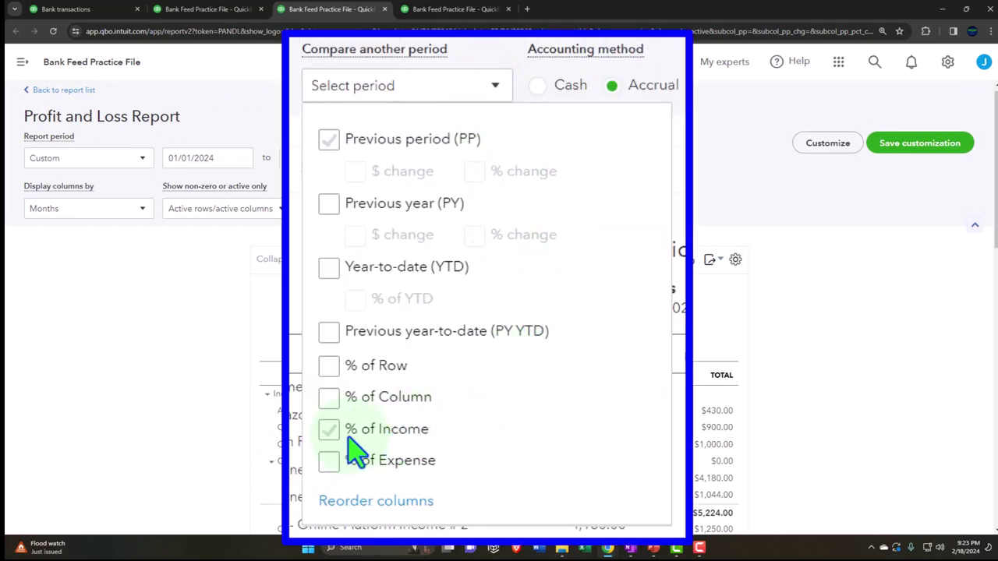
scroll(151, 350, down, 2)
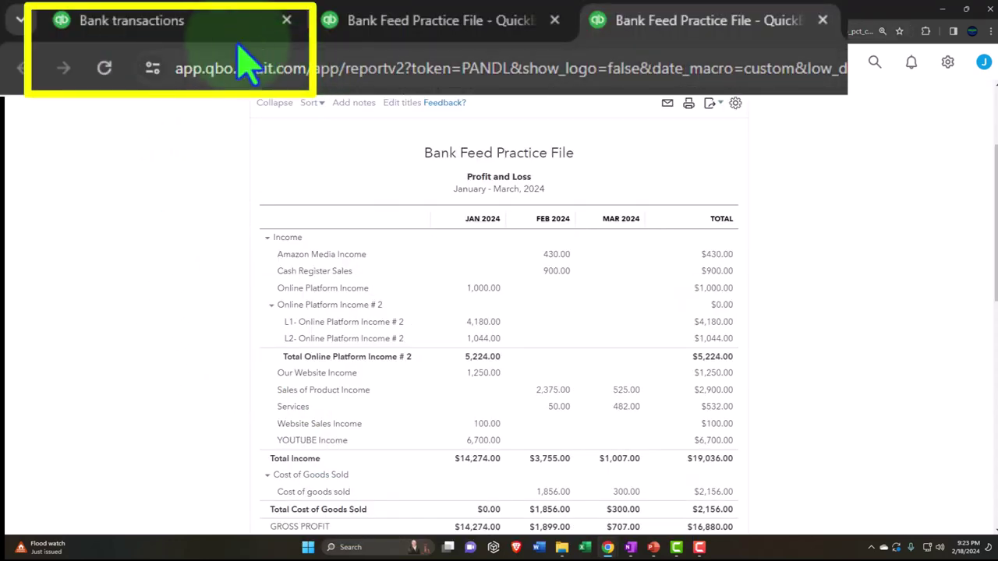
Review the Profit and Loss report variations in the Business overview list against the monthly Profit and Loss
click(220, 25)
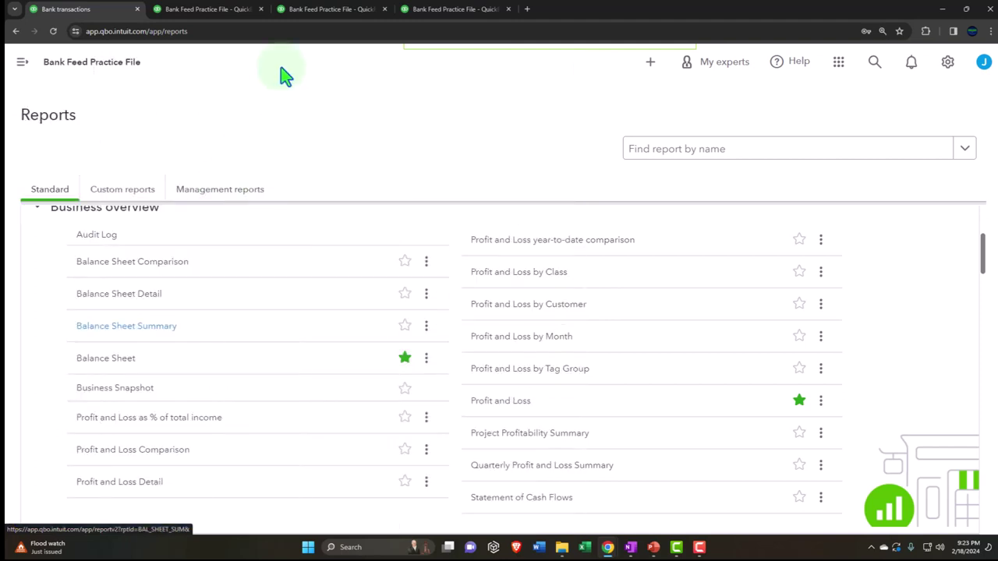
click(312, 9)
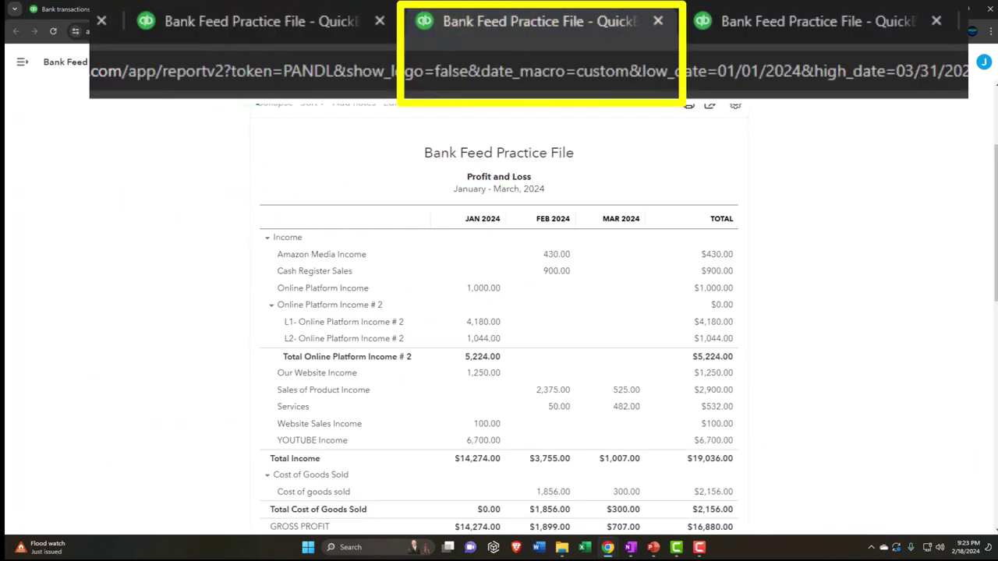
click(74, 9)
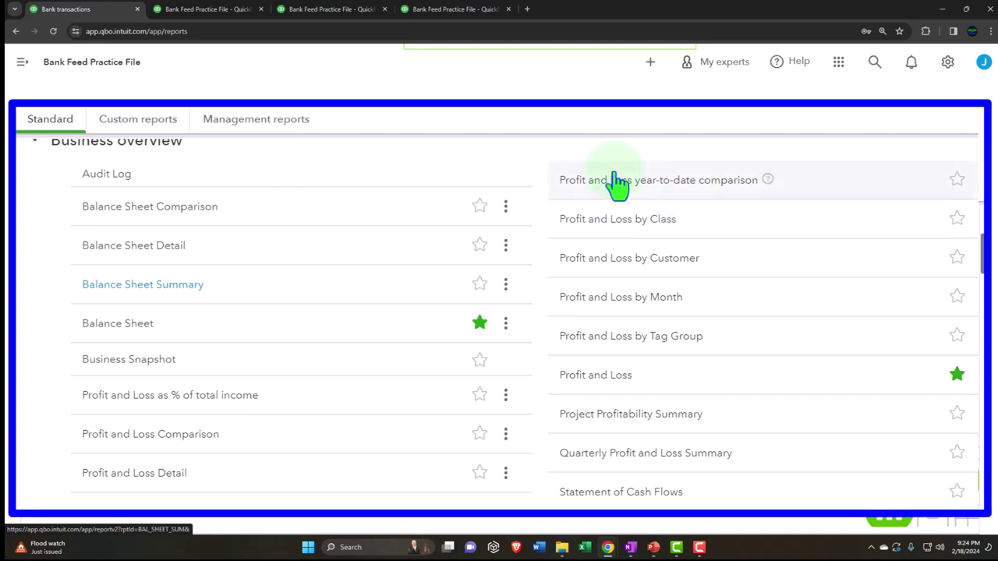
Display the Profit and Loss columns by Classes and run the report to review the class columns
click(320, 11)
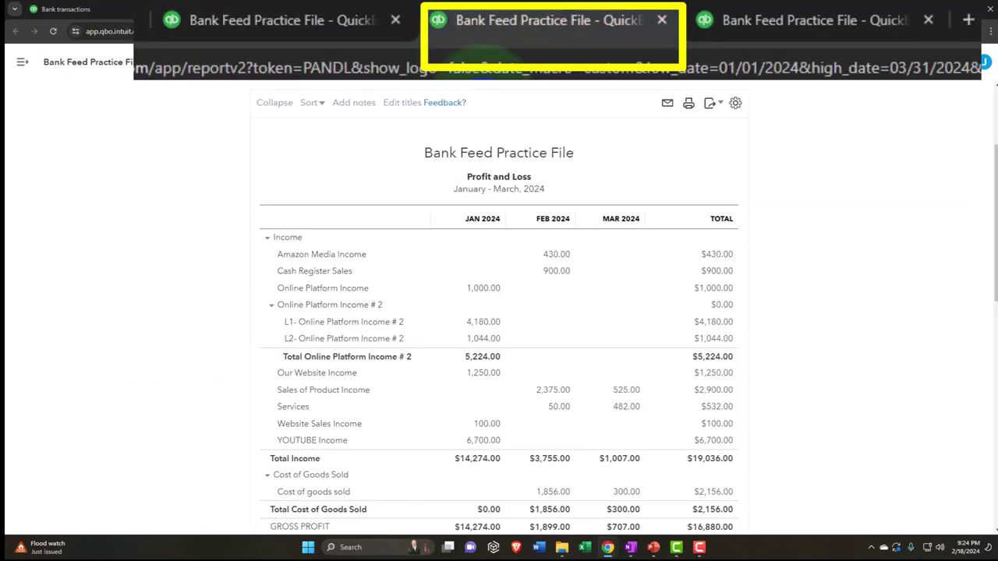
scroll(133, 234, up, 3)
click(143, 216)
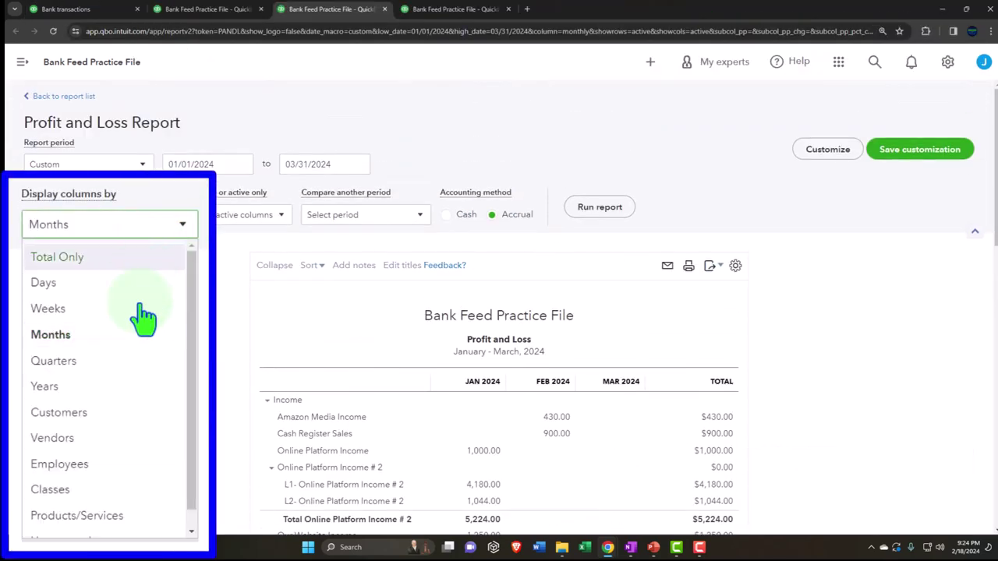
click(92, 496)
click(600, 207)
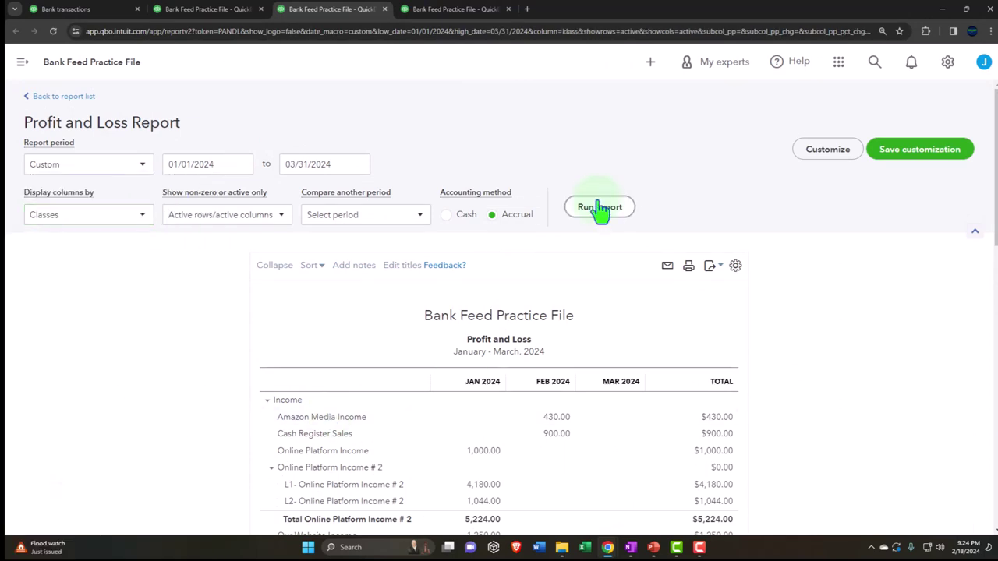
scroll(593, 207, down, 2)
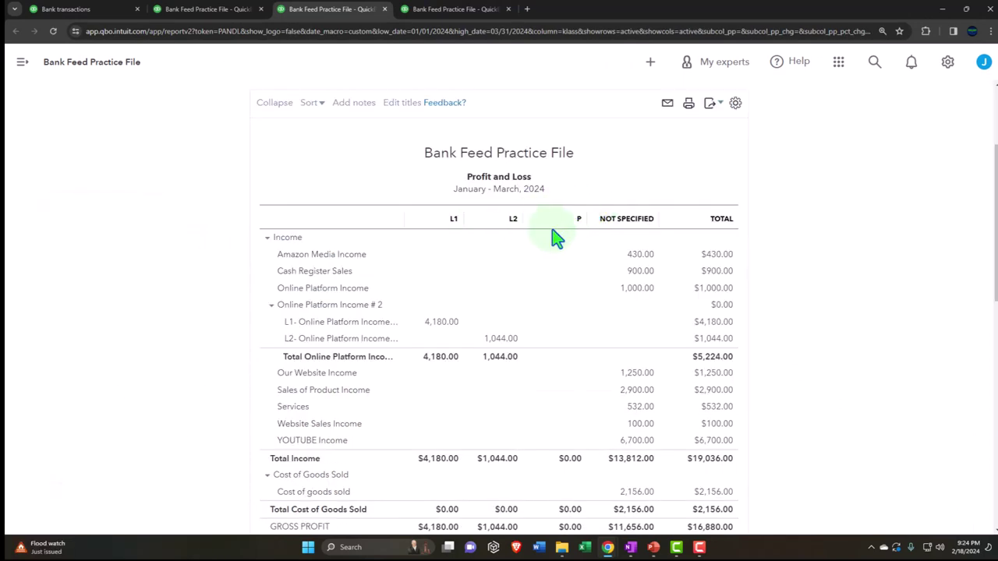
Switch the Profit and Loss columns back to Months and rerun the report
scroll(351, 250, up, 2)
click(143, 225)
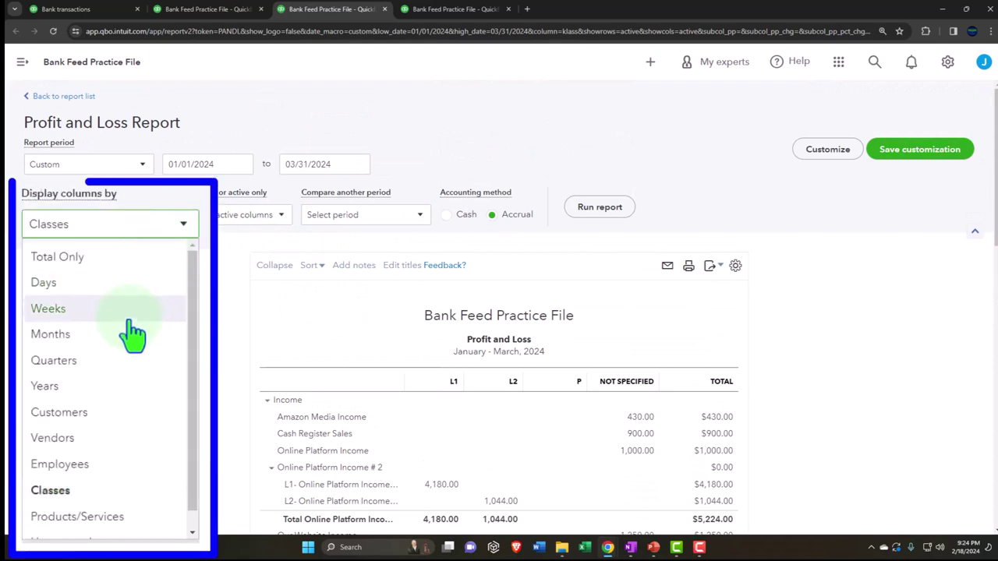
click(99, 295)
click(586, 209)
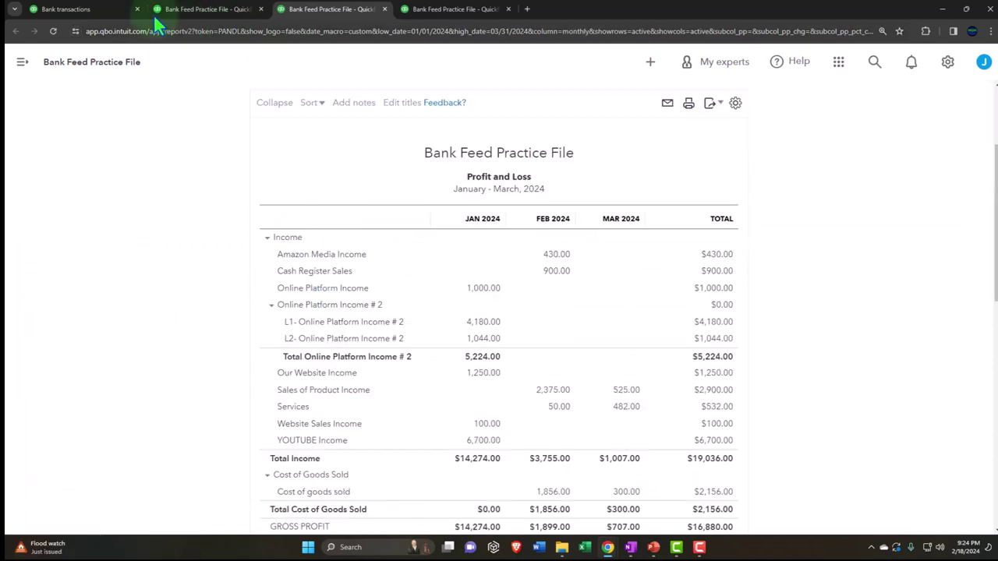
Check the Profit and Loss by Customer variation in the report list, then run the Profit and Loss with columns by Customers
click(82, 9)
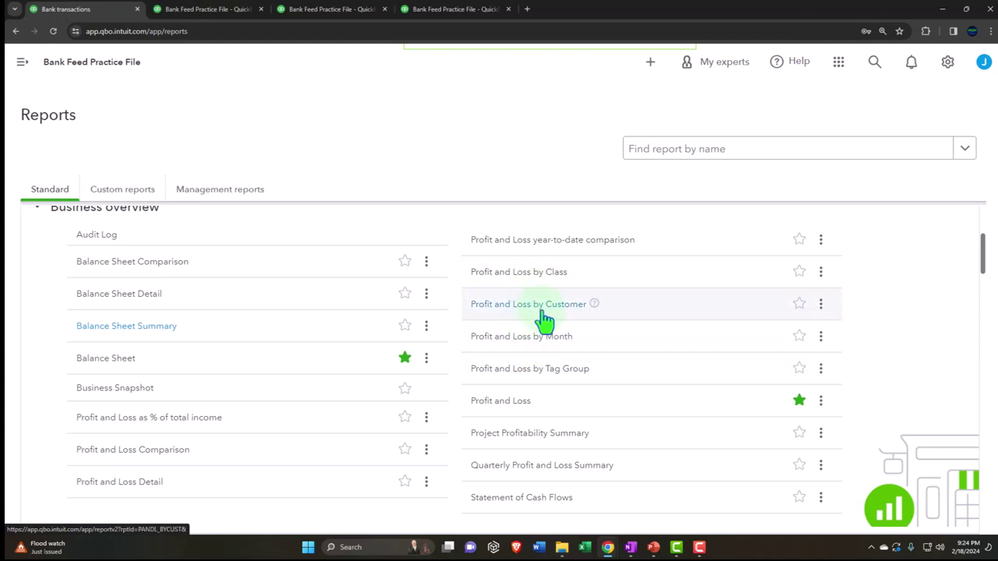
click(343, 9)
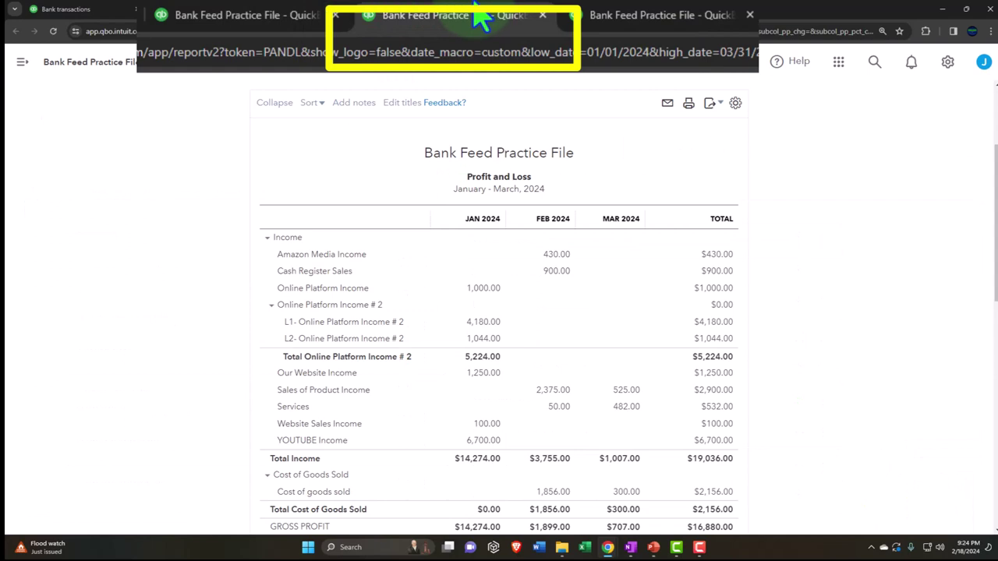
click(142, 157)
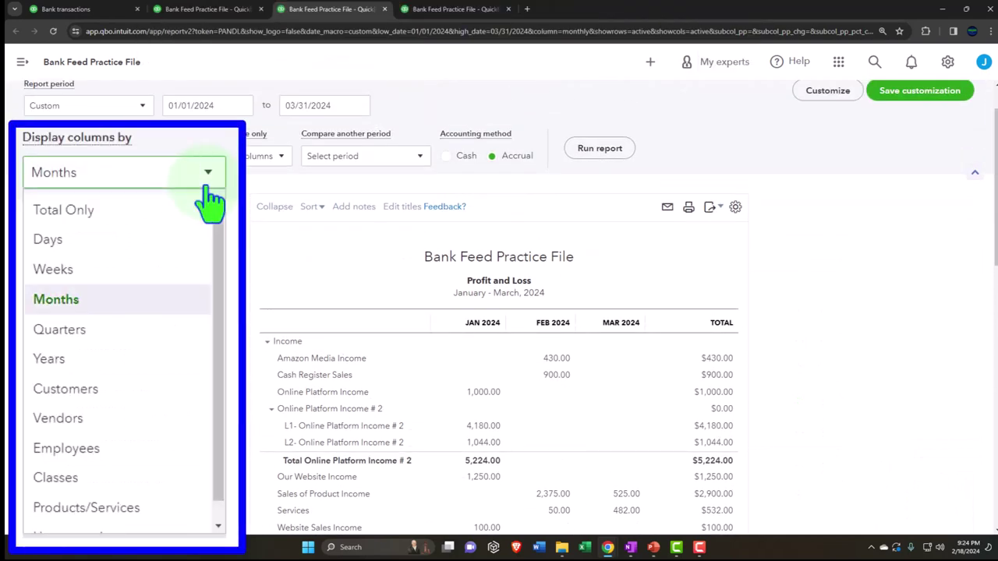
click(65, 389)
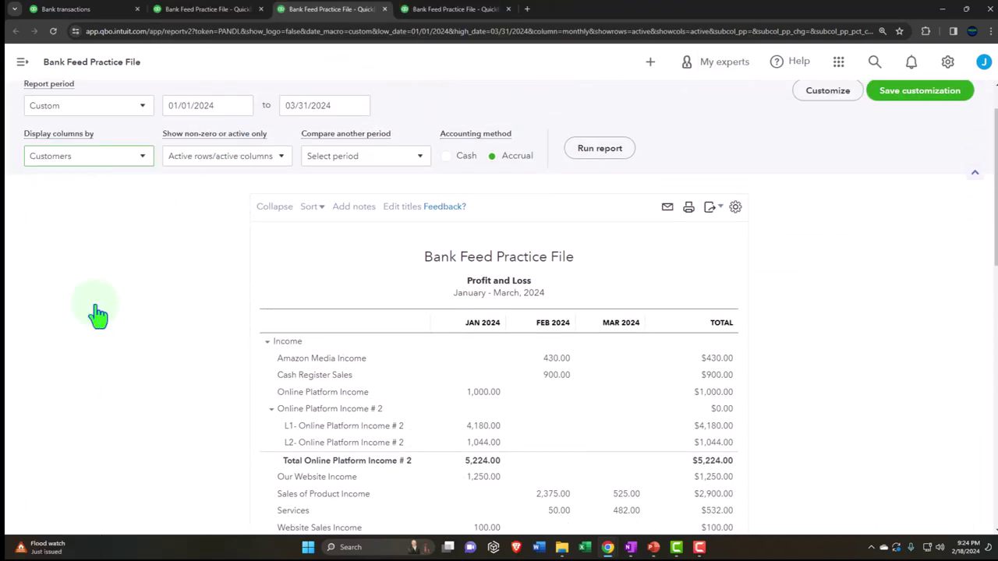
click(578, 153)
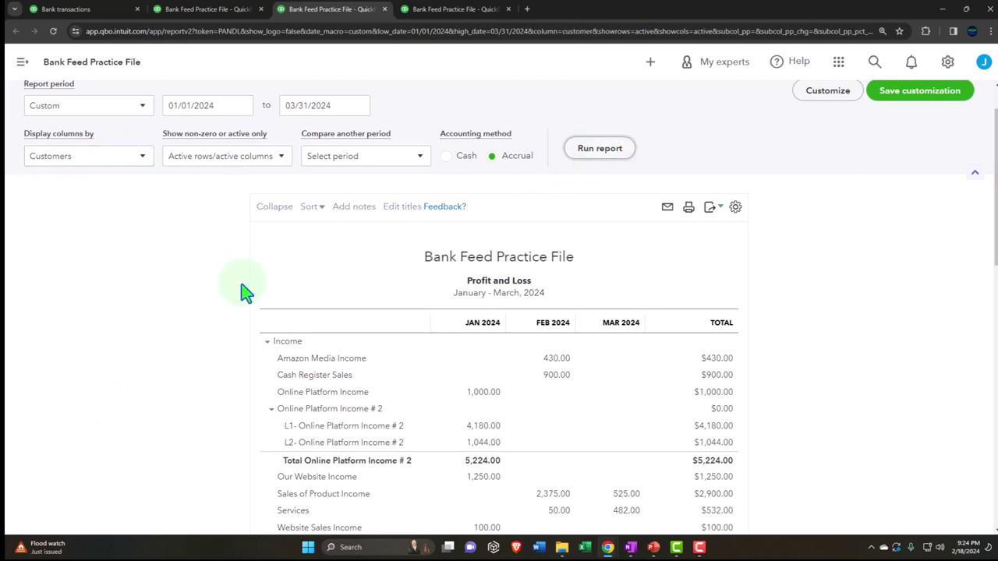
Compare the customer columns with the Business overview list, then rerun the Profit and Loss with columns by Months
click(68, 9)
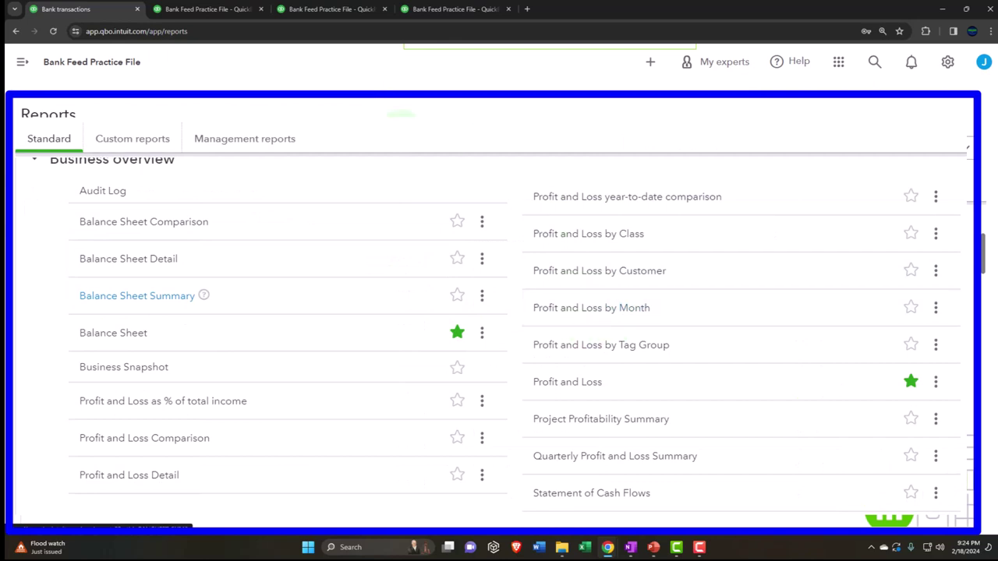
click(323, 9)
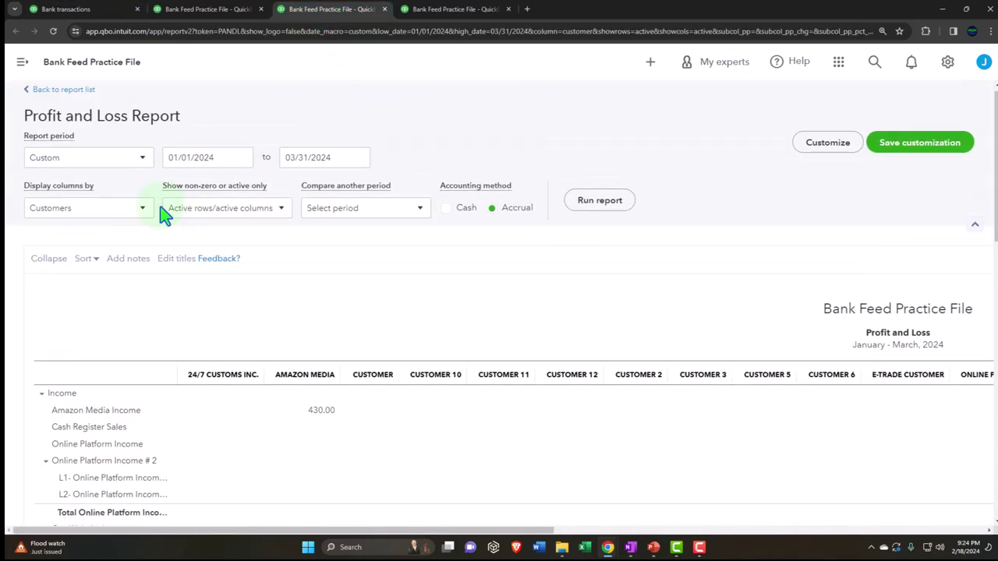
click(156, 207)
click(143, 331)
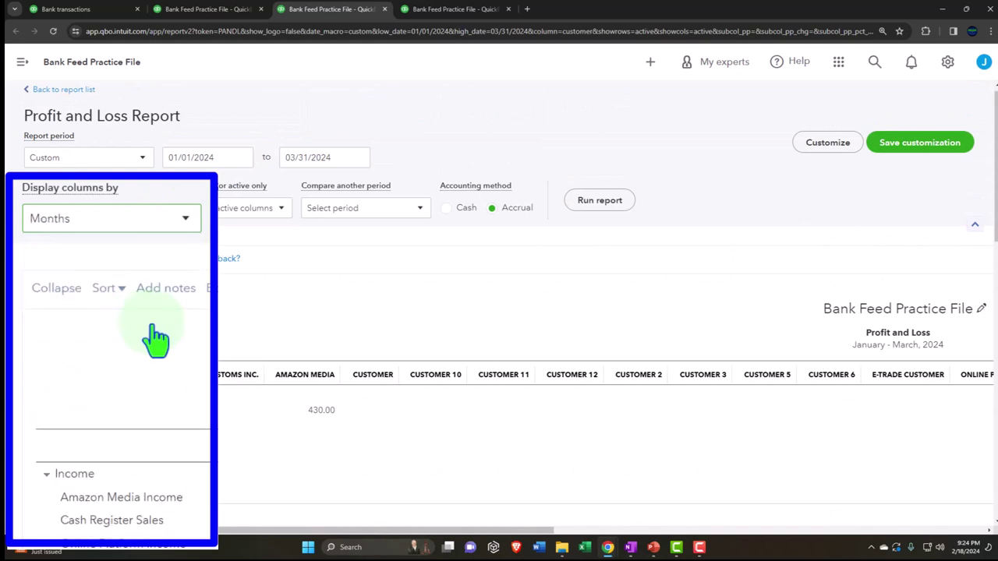
click(588, 207)
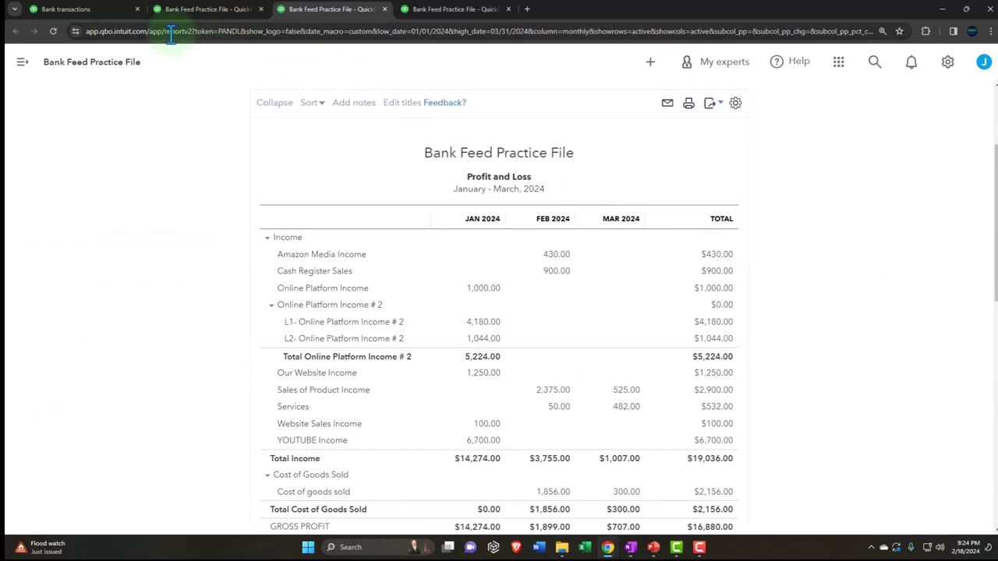
Review the remaining Profit and Loss variations in the Business overview list, and check the Quarters column option in the Profit and Loss
click(70, 9)
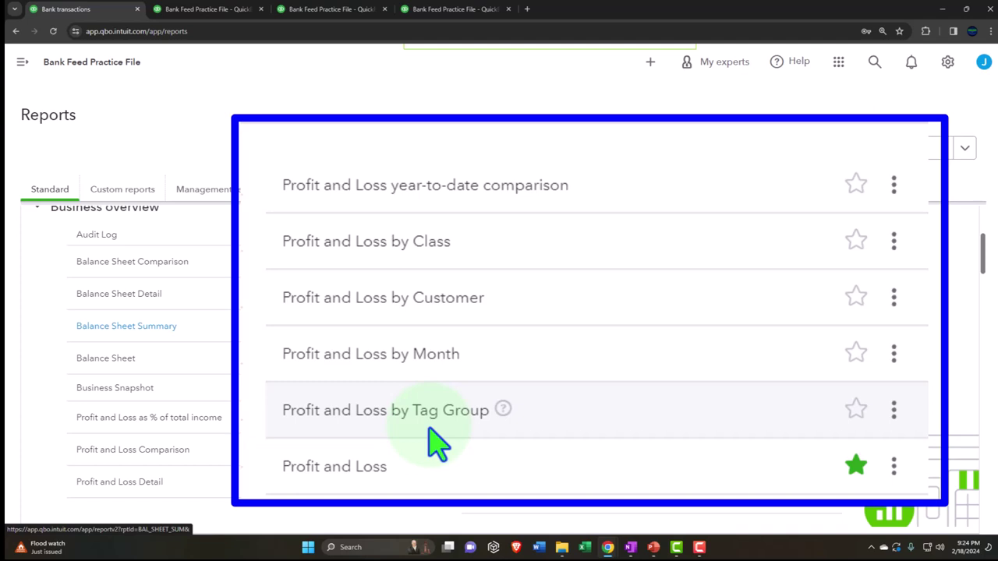
scroll(436, 444, down, 1)
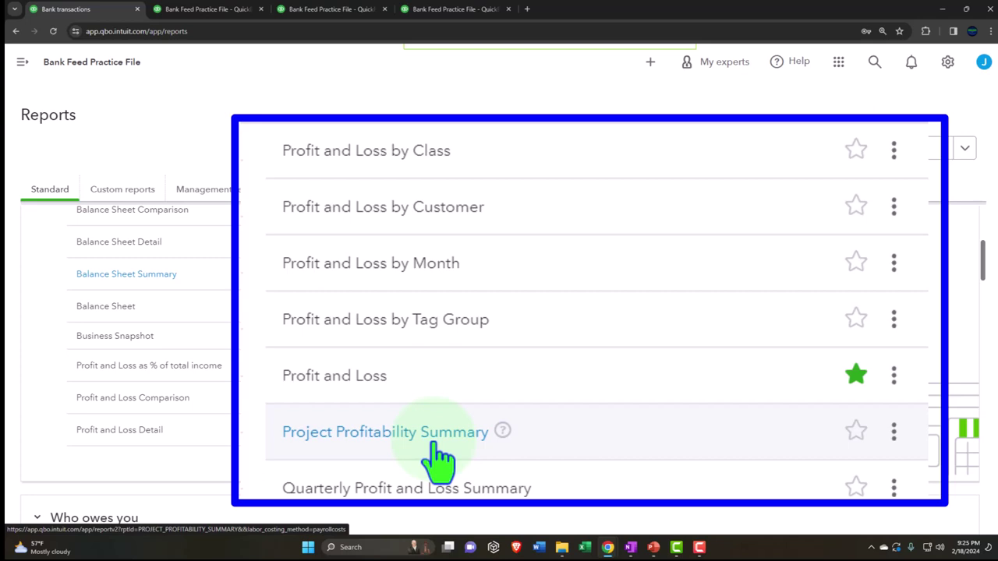
scroll(439, 460, down, 1)
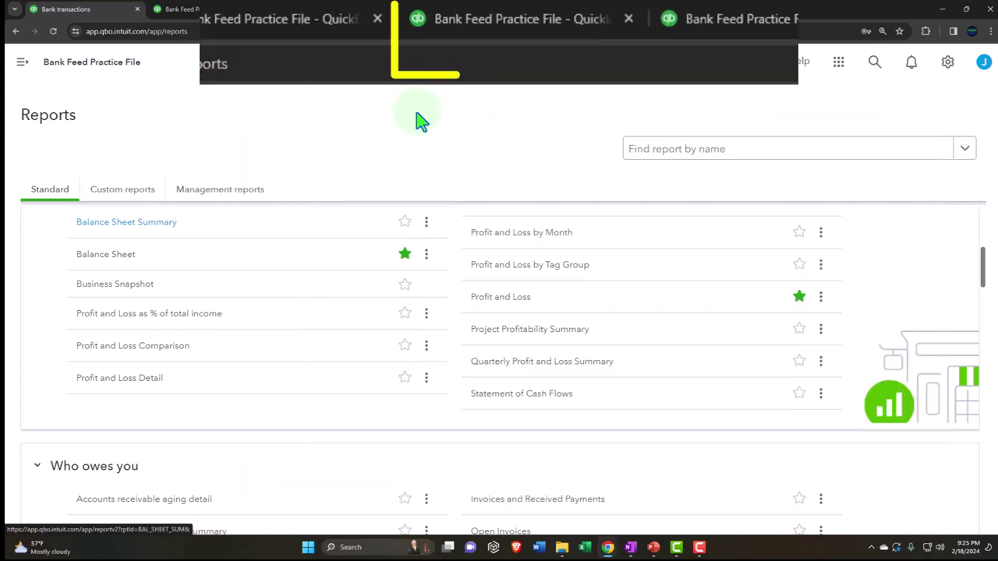
click(326, 8)
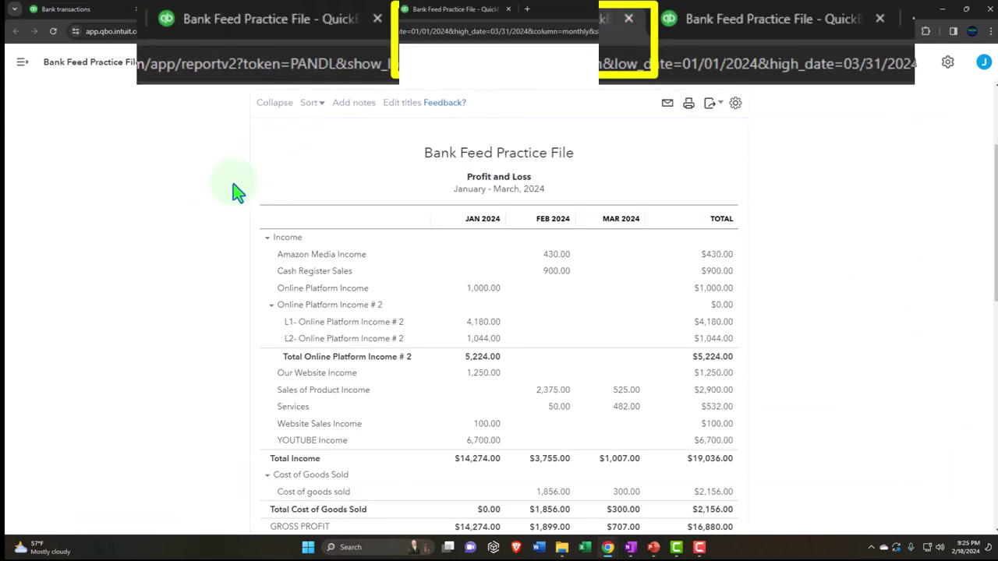
click(136, 163)
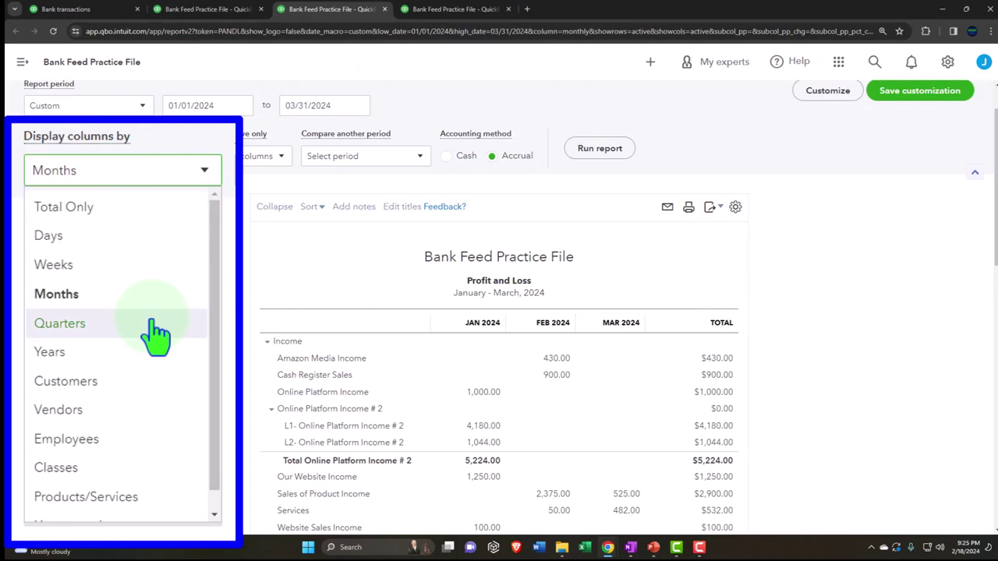
Open the Statement of Cash Flows from the Business overview list in a new browser tab and collapse its navigation menu
click(234, 35)
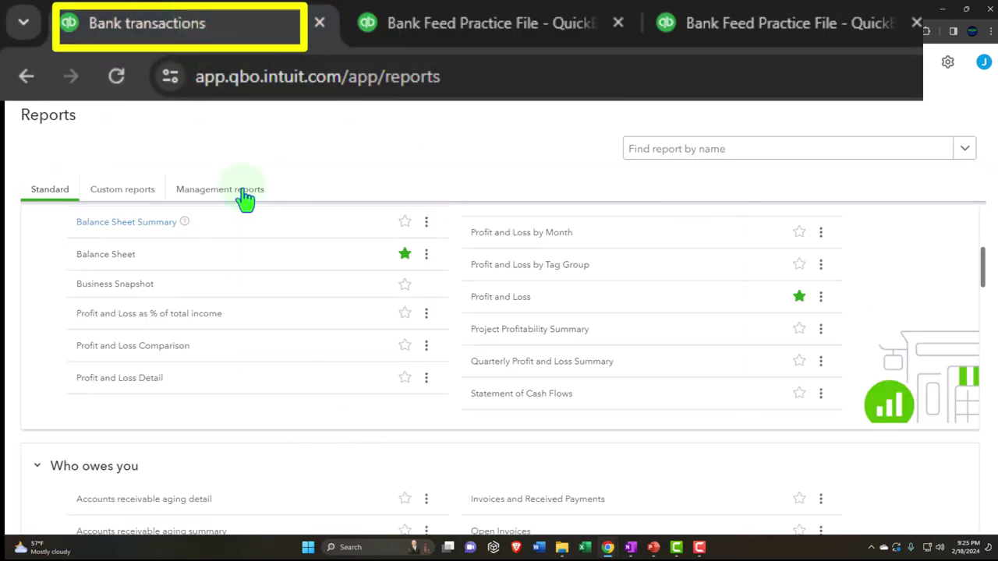
right_click(499, 403)
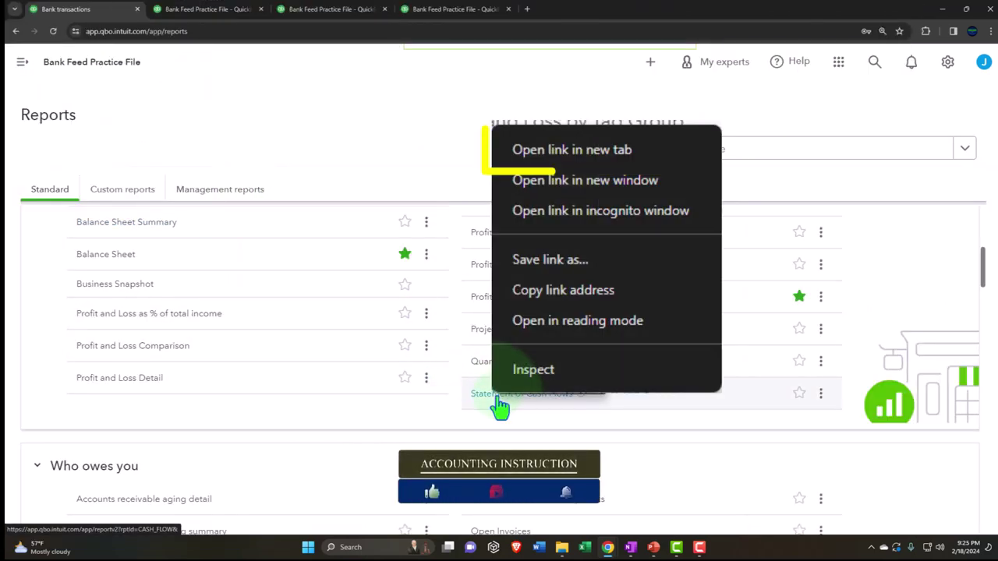
click(552, 152)
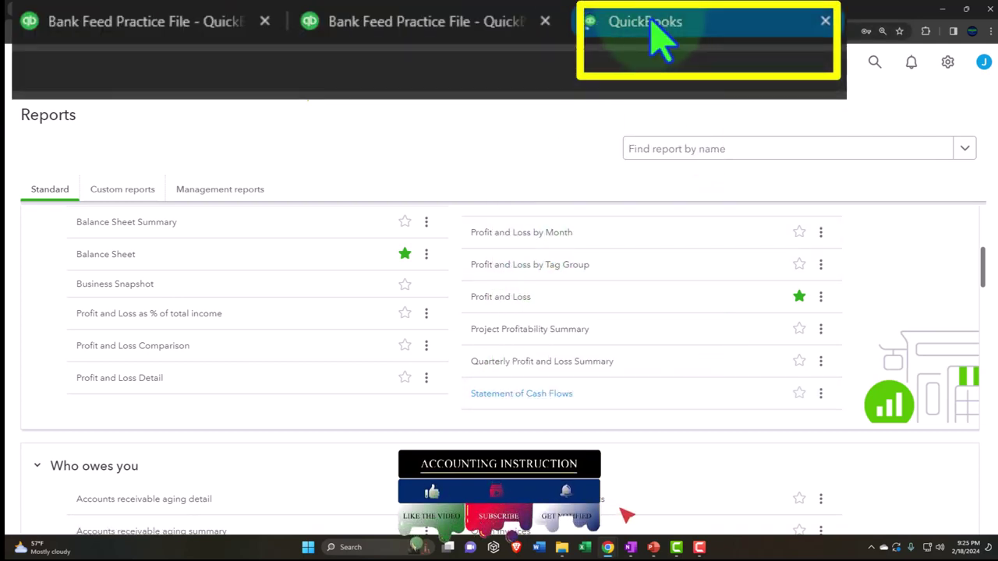
click(563, 11)
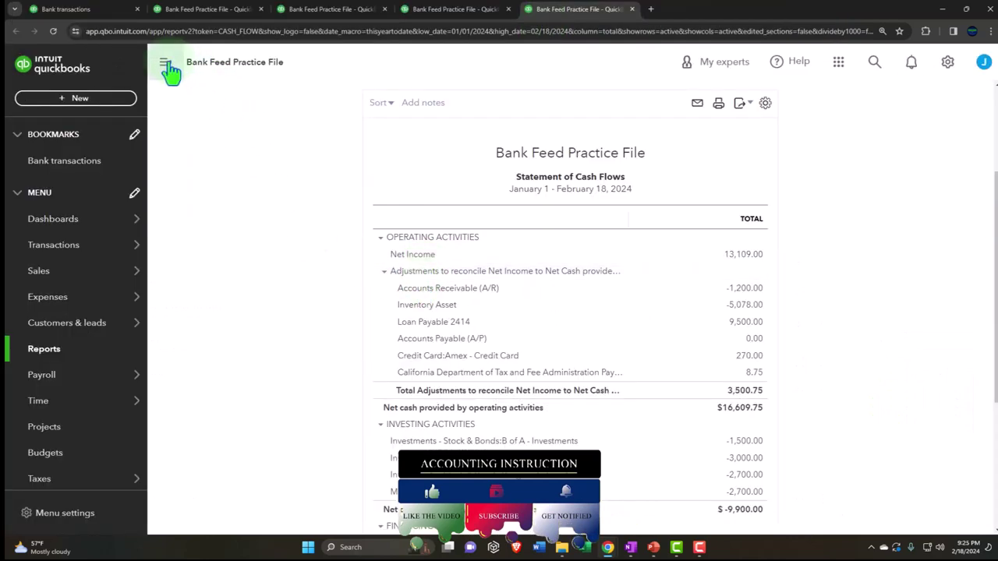
click(166, 62)
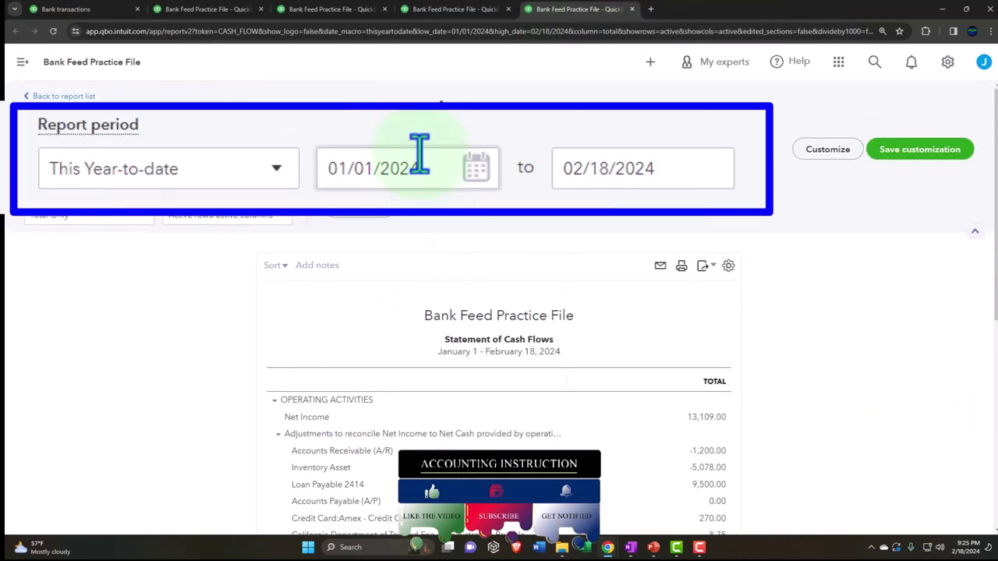
Set the Statement of Cash Flows period to 01/01/2024 through 01/31/2024 and run the report
click(431, 172)
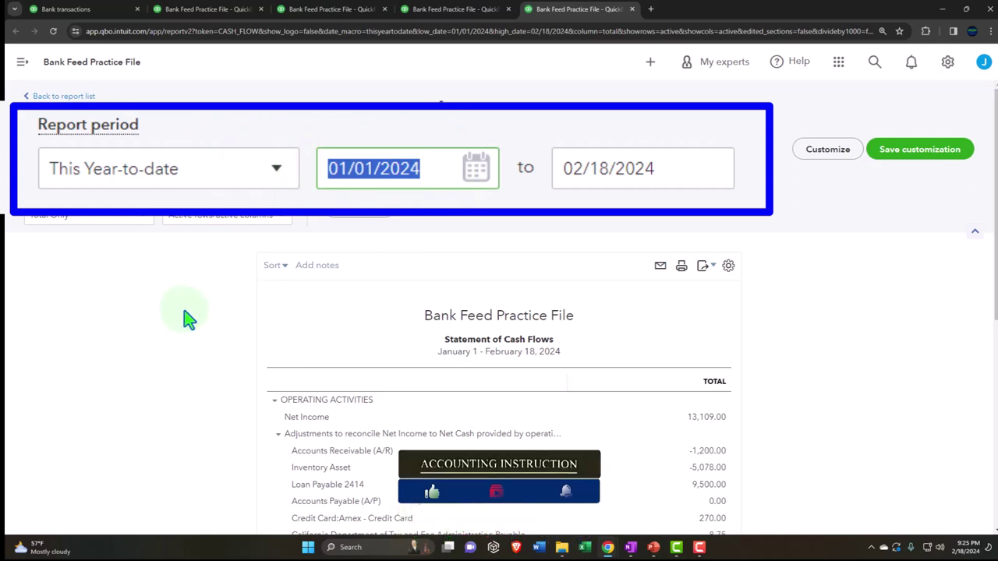
text(01/01/2024)
key(Tab)
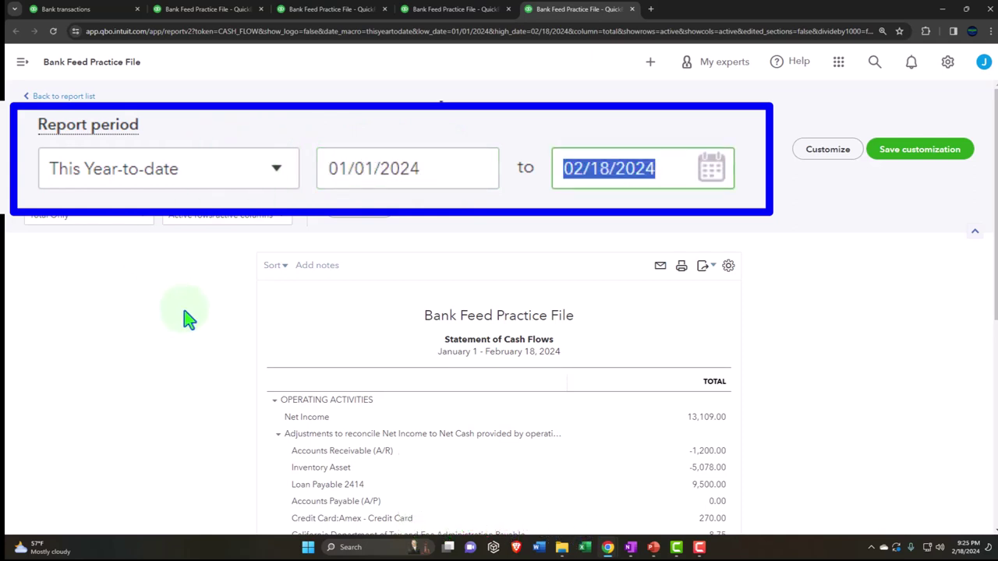
text(01/31/2024)
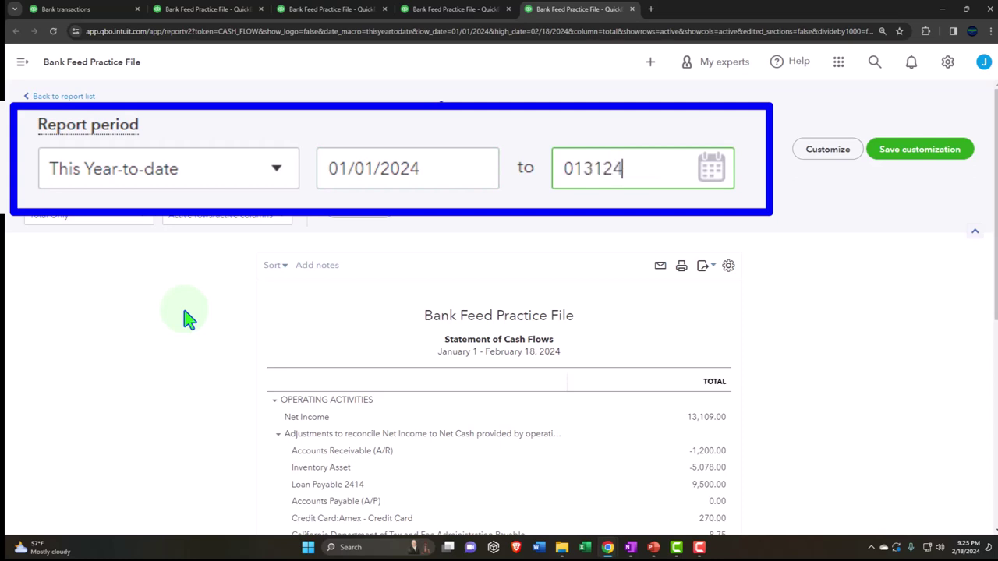
key(Tab)
click(358, 211)
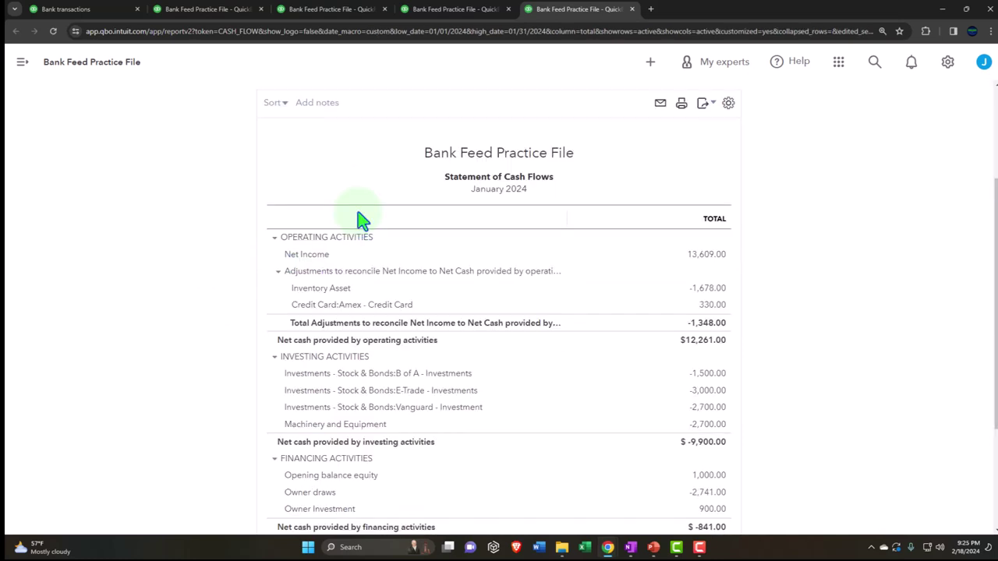
Examine the operating and investing activities in the January 2024 Statement of Cash Flows at a larger text size
key(ctrl+plus)
key(ctrl+plus)
key(ctrl+plus)
key(ctrl+plus)
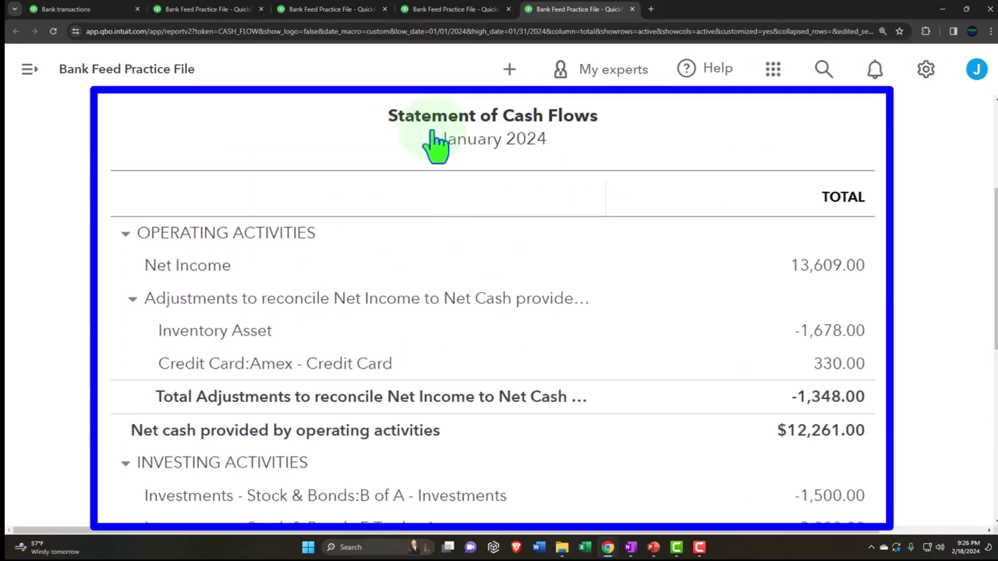
key(ctrl+0)
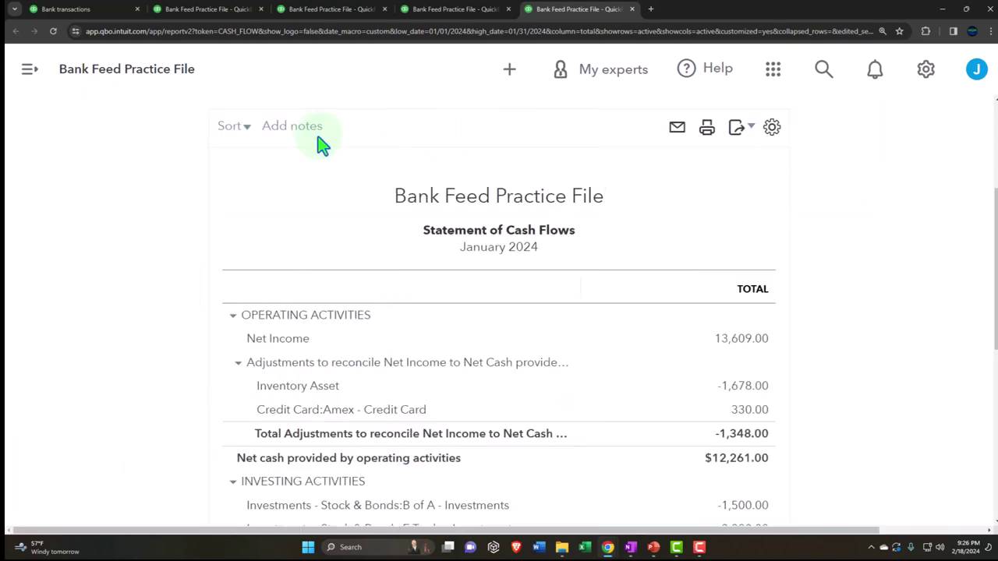
Examine the monthly Balance Sheet, and switch to OneNote to view the QuickBooks Flow Chart before returning to the report
click(211, 9)
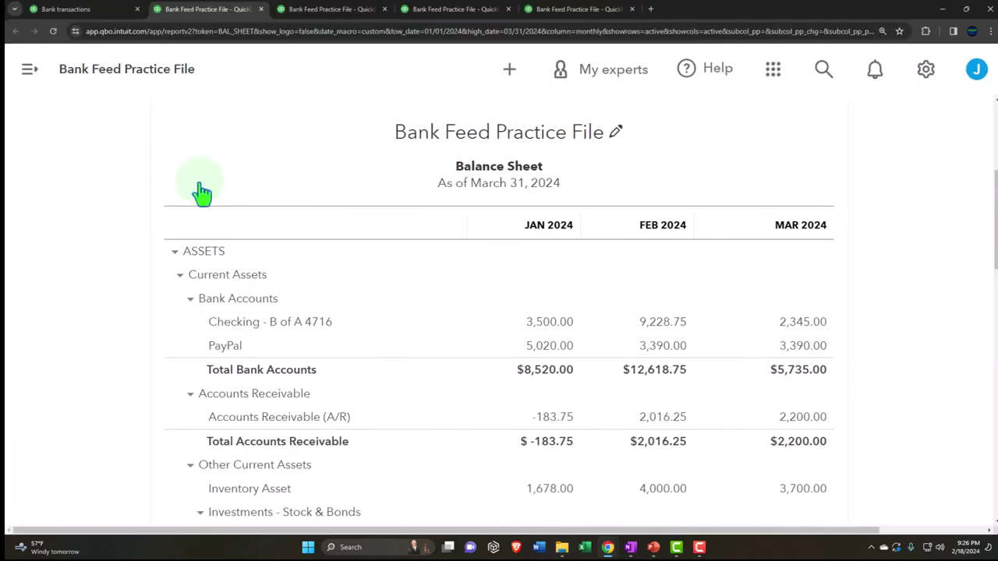
key(ctrl+plus)
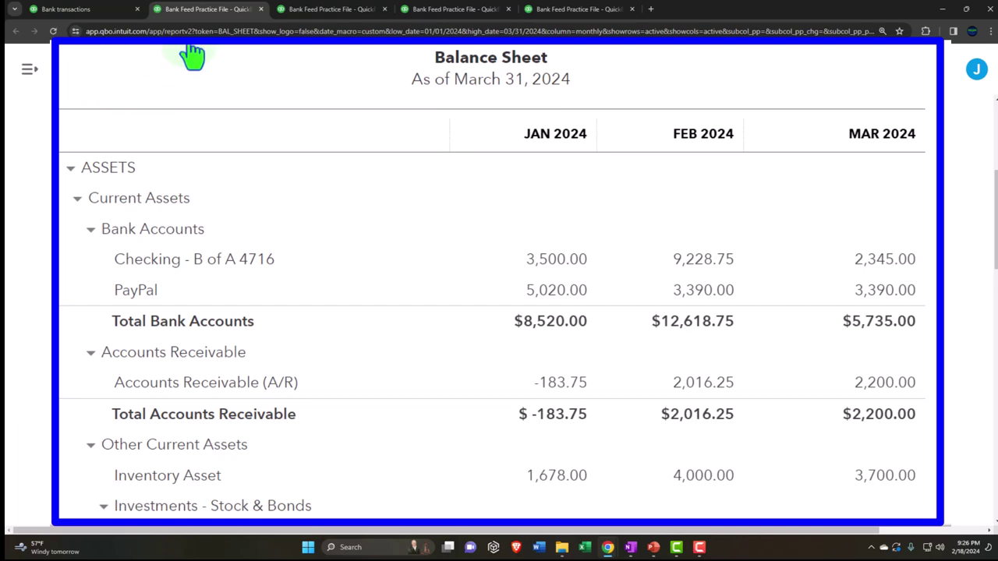
click(631, 548)
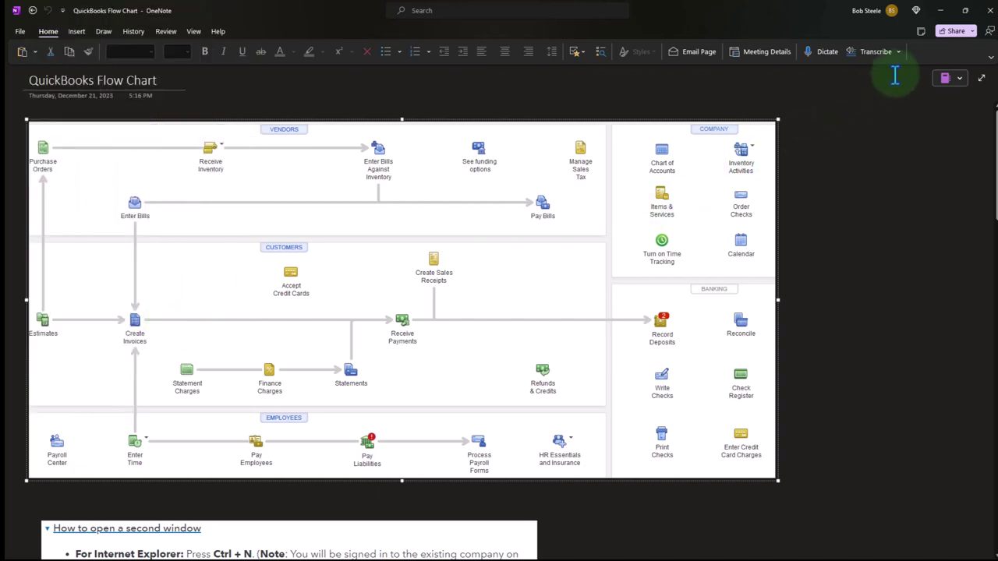
click(941, 10)
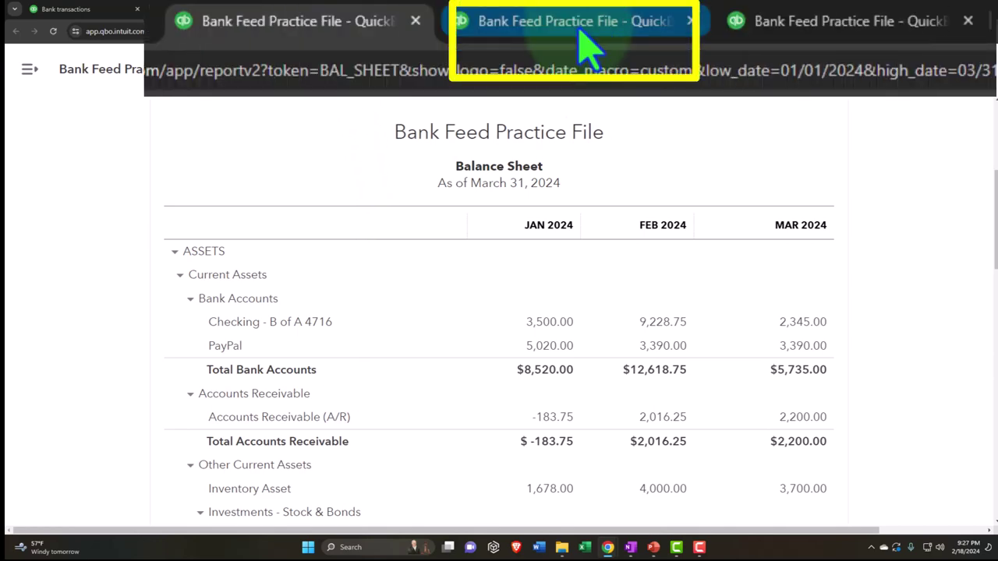
Review the monthly Profit and Loss from the income accounts down to Net Income
click(334, 12)
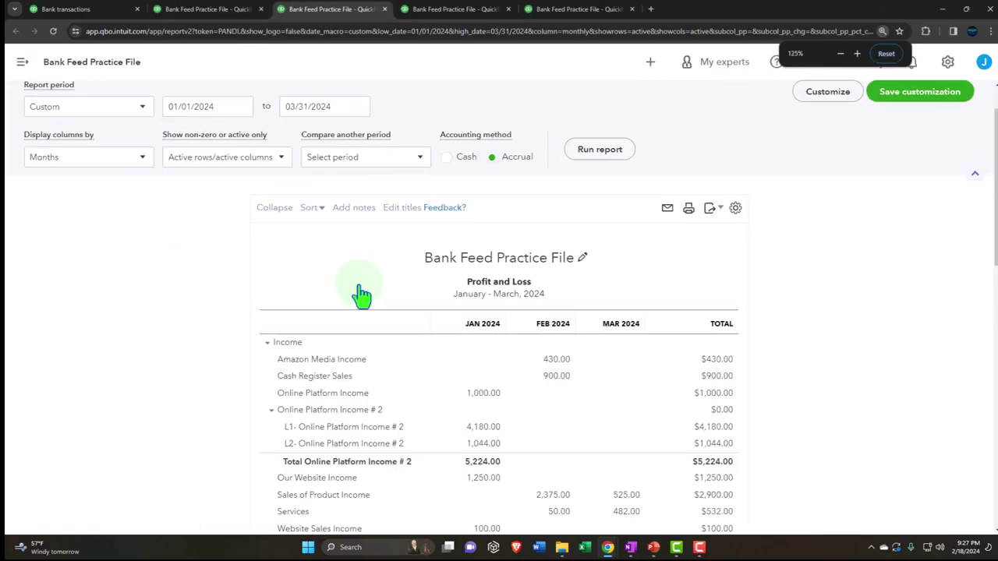
scroll(359, 294, down, 2)
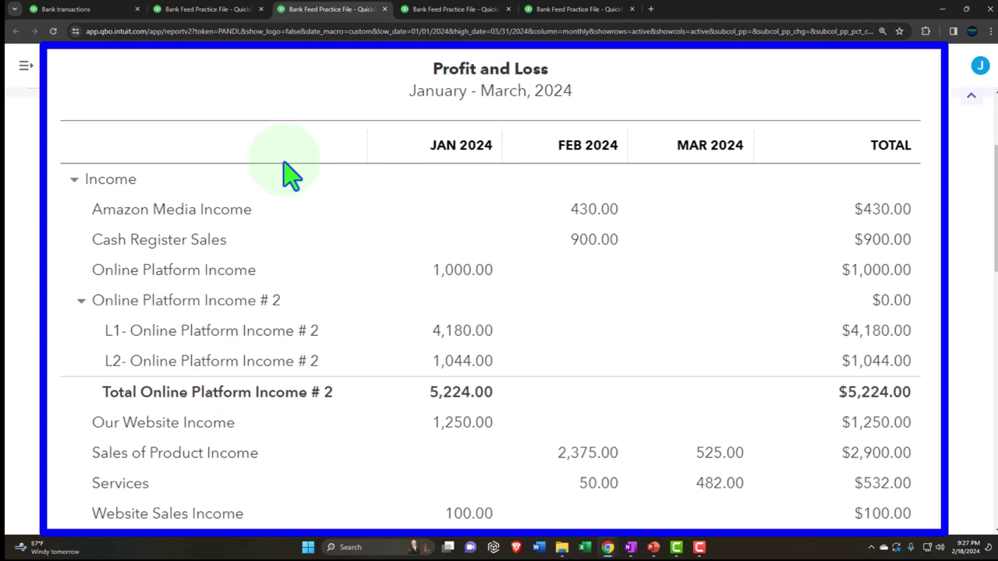
scroll(312, 223, down, 15)
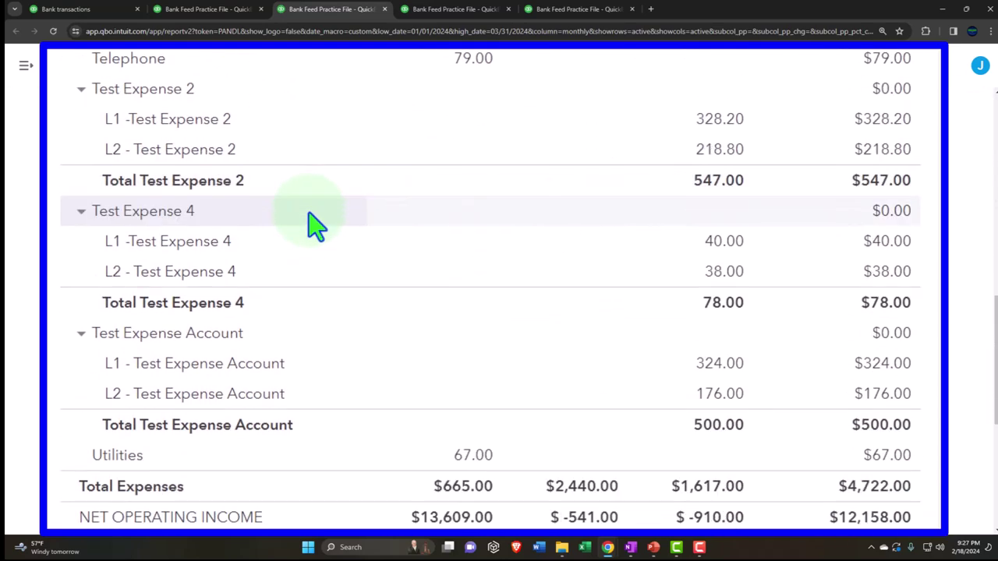
scroll(312, 223, down, 5)
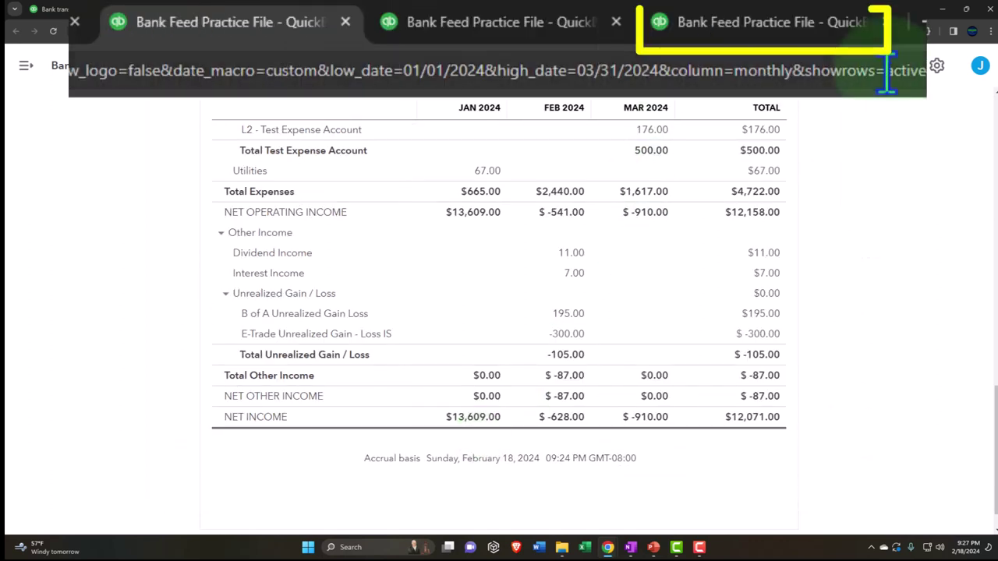
Return to the January 2024 Statement of Cash Flows and examine its operating, investing and financing sections
click(461, 11)
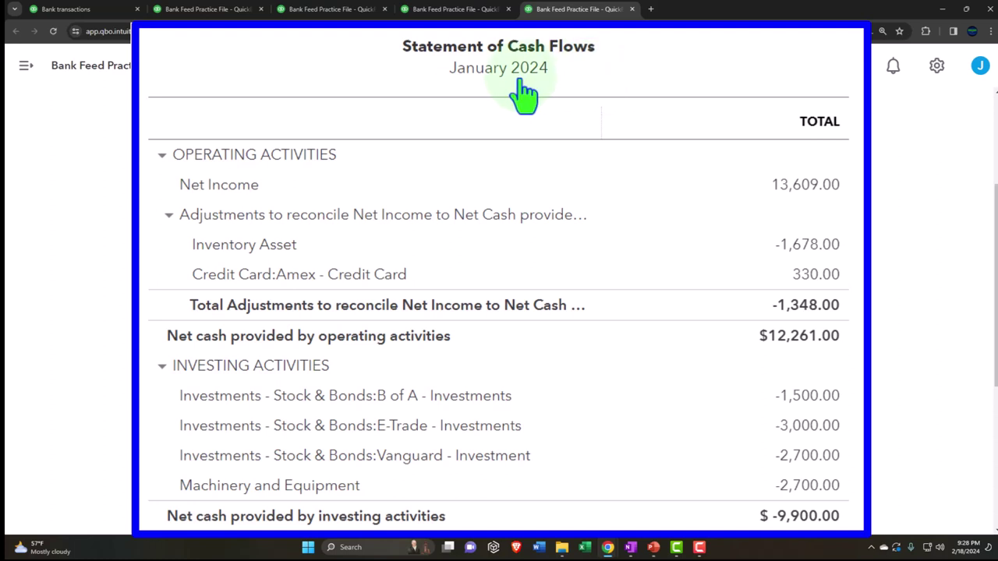
scroll(524, 95, down, 2)
key(ctrl+plus)
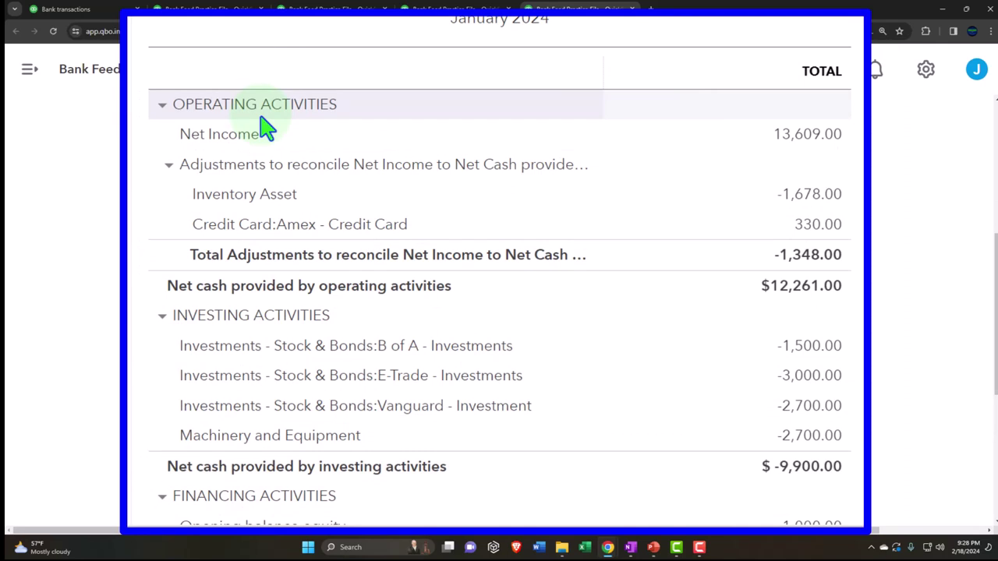
Collapse the operating, investing and financing activities in the Statement of Cash Flows to view their totals, and expand operating activities again
click(162, 107)
click(162, 137)
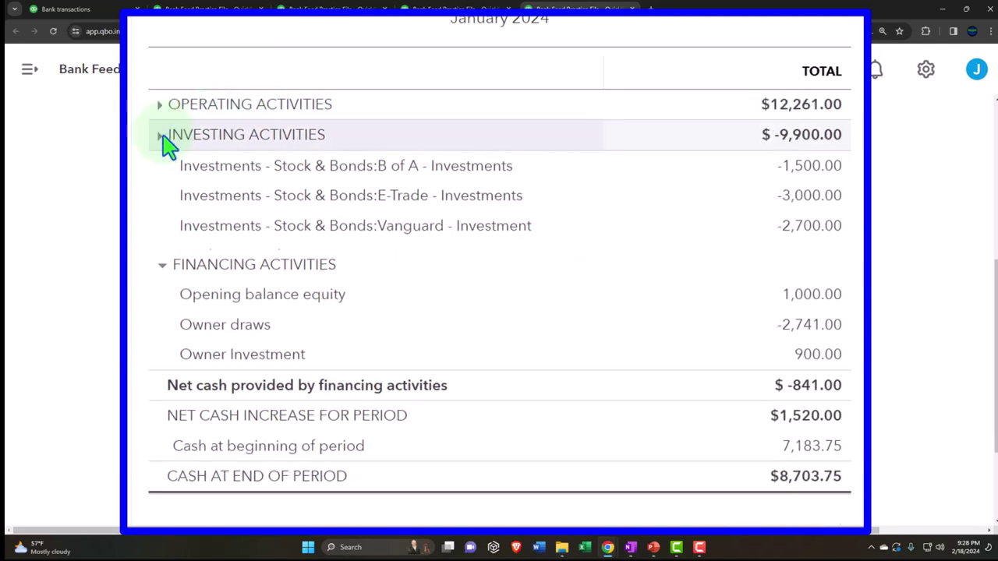
click(163, 167)
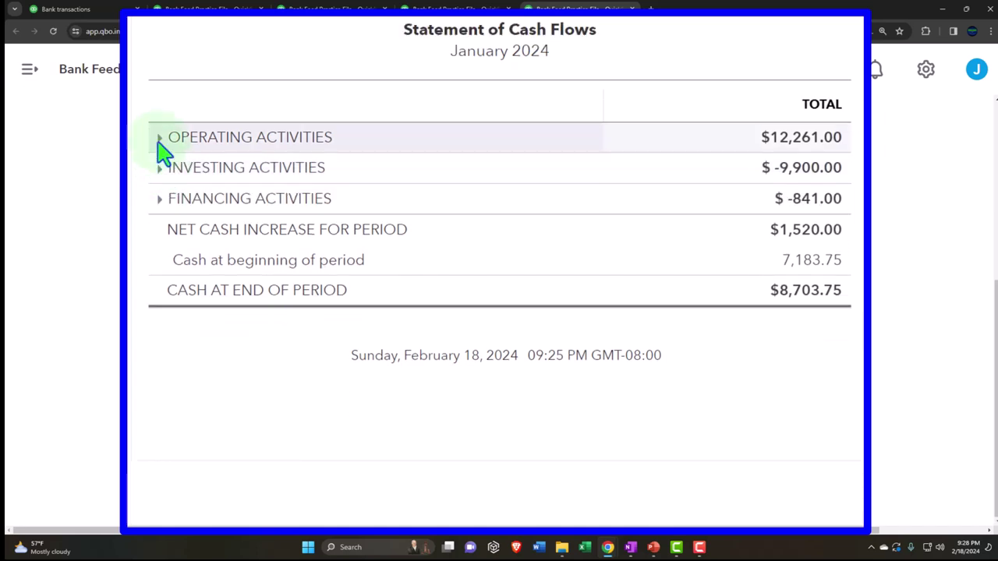
click(159, 138)
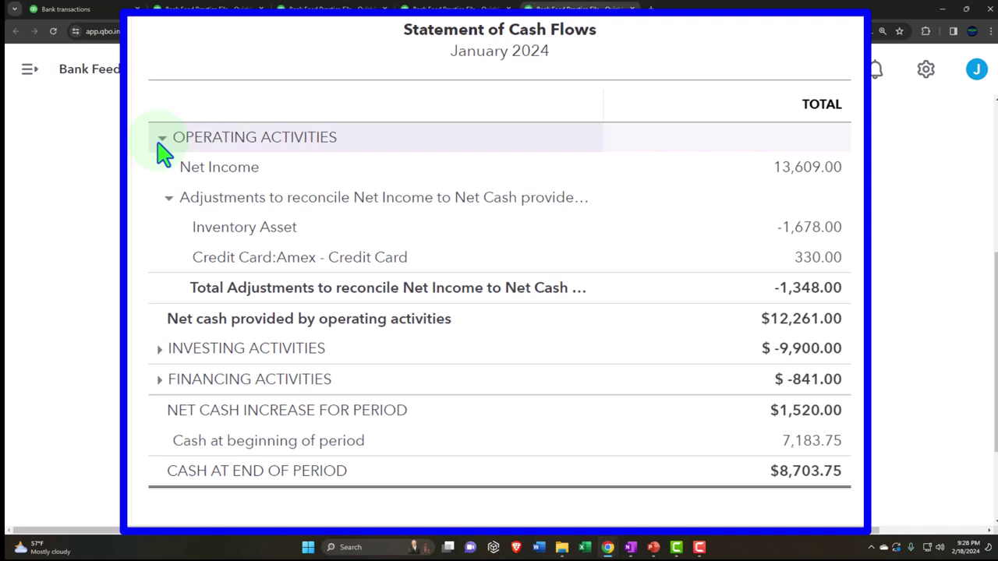
Compare January net income at the end of the Profit and Loss with the net income line in the Statement of Cash Flows
click(331, 8)
key(super+plus)
scroll(405, 203, up, 15)
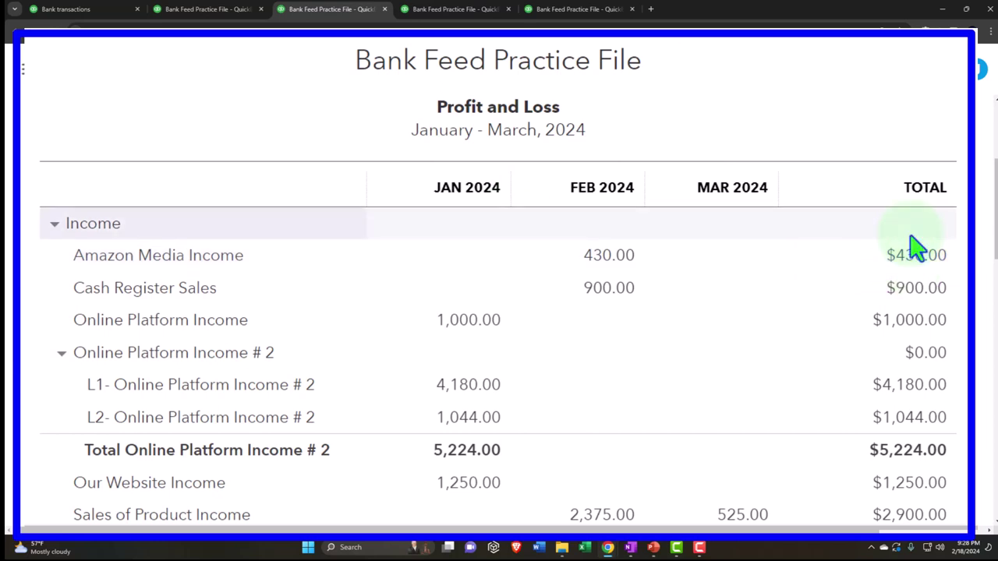
key(ctrl+alt+l)
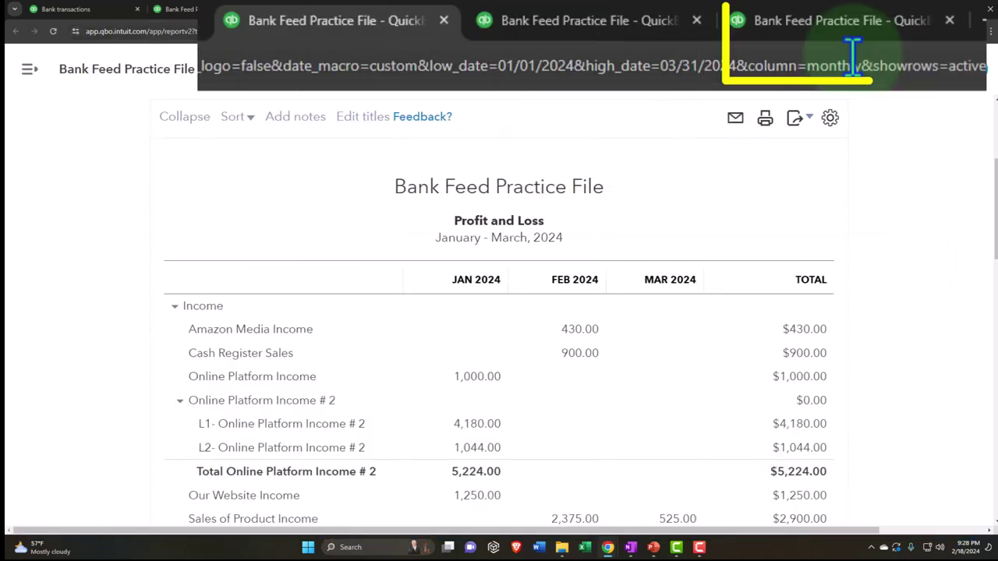
click(577, 8)
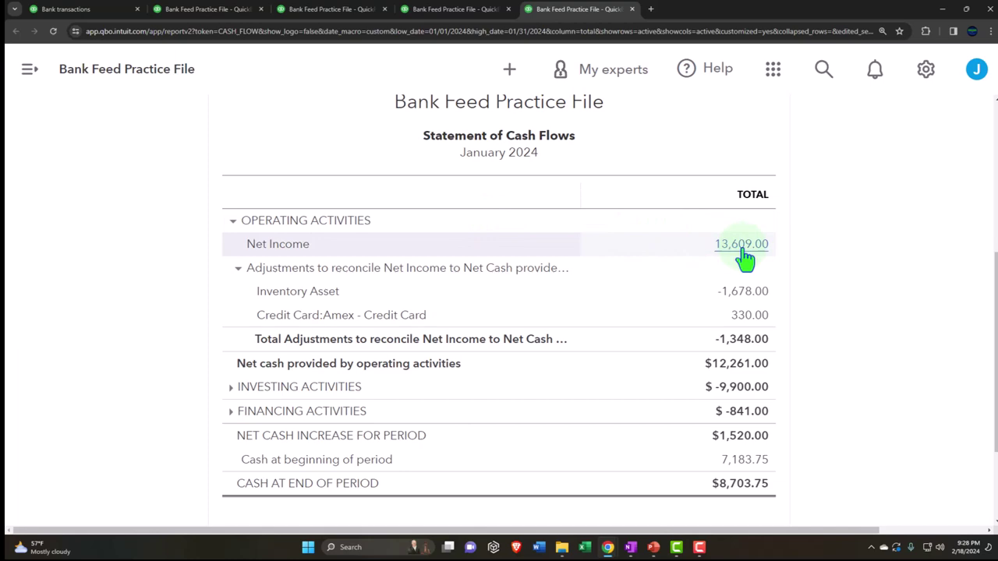
click(335, 9)
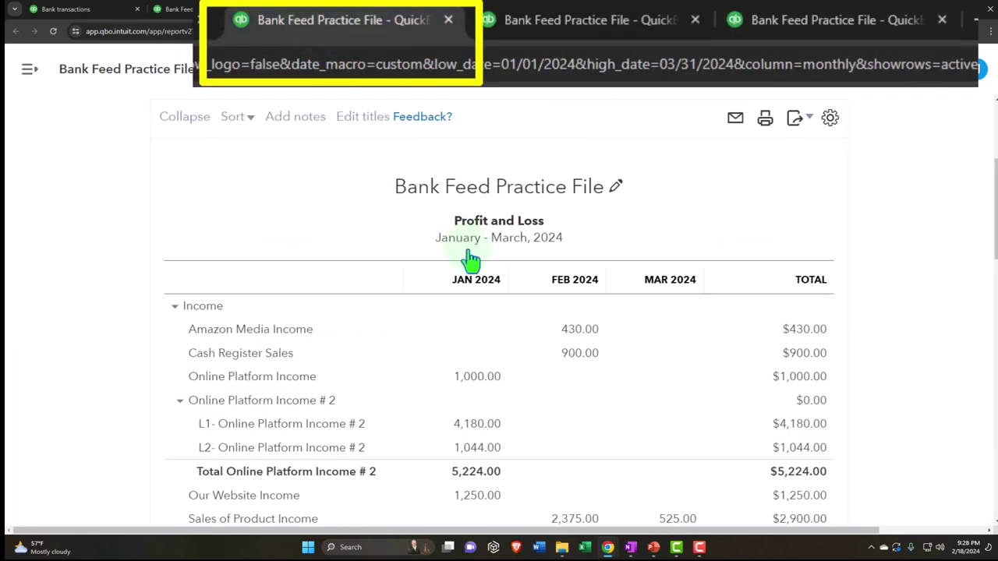
scroll(471, 258, down, 20)
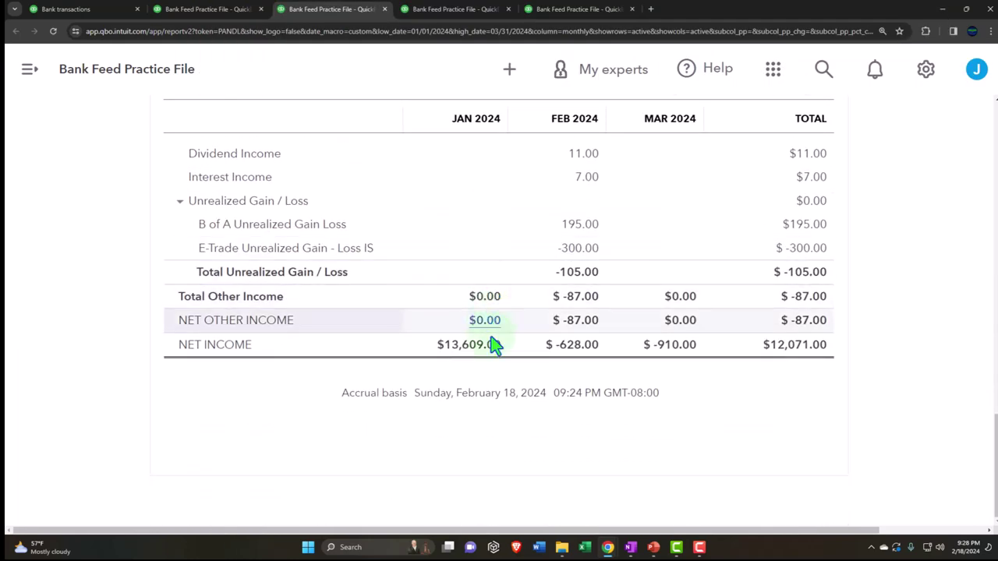
click(434, 9)
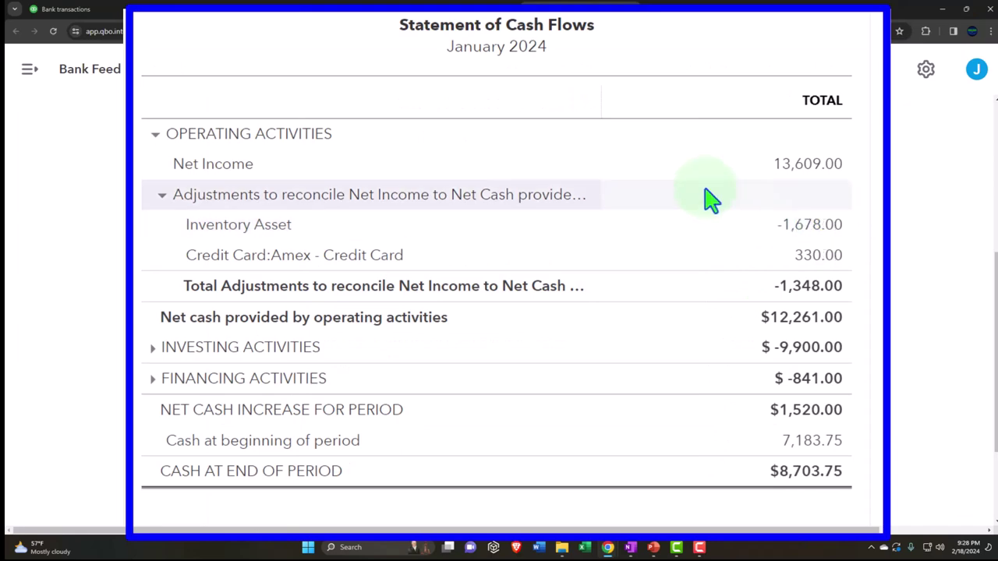
Compare January's Inventory Asset on the Balance Sheet with the inventory adjustment under operating activities in the Statement of Cash Flows
click(210, 10)
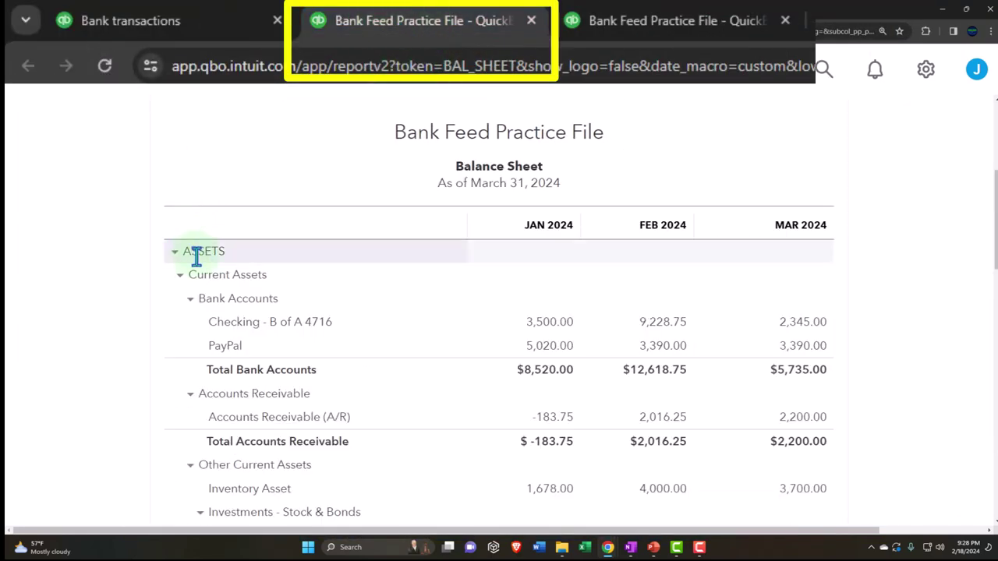
scroll(166, 335, down, 2)
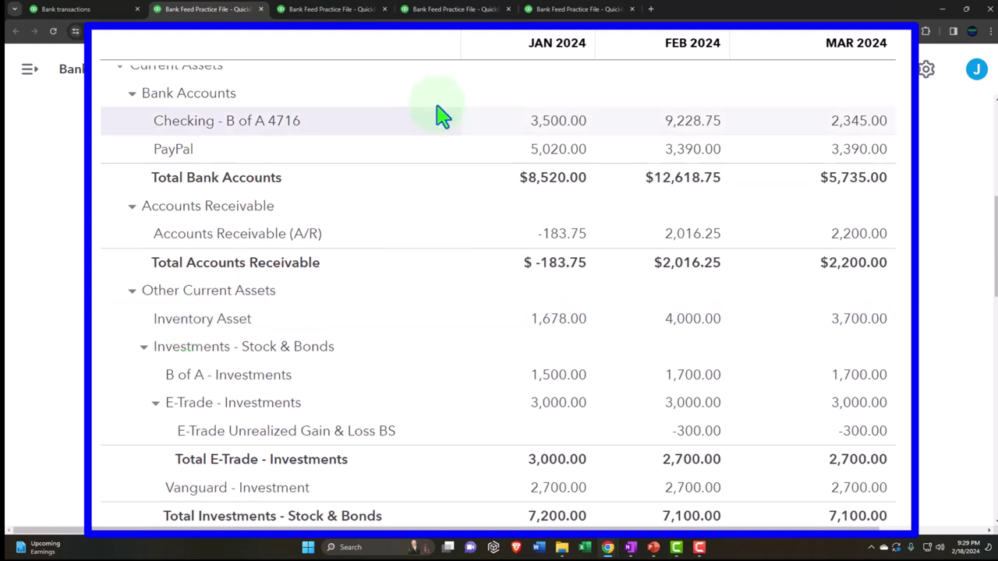
click(577, 9)
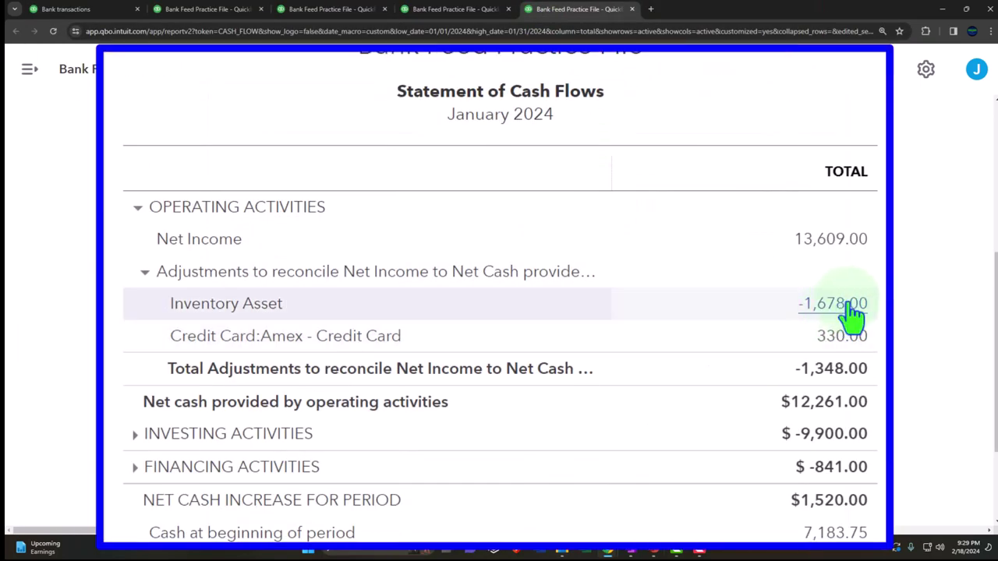
scroll(854, 316, up, 2)
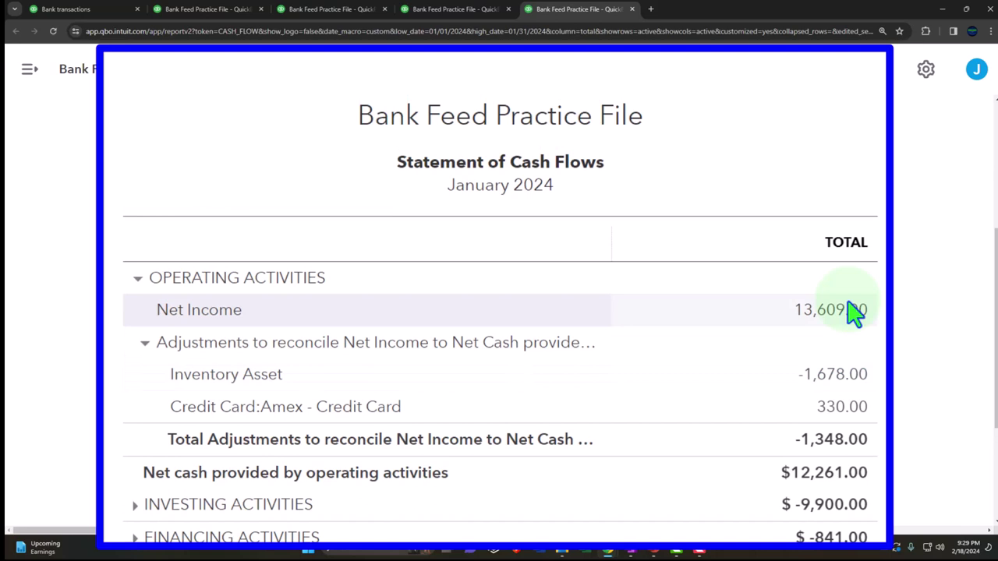
scroll(855, 311, down, 2)
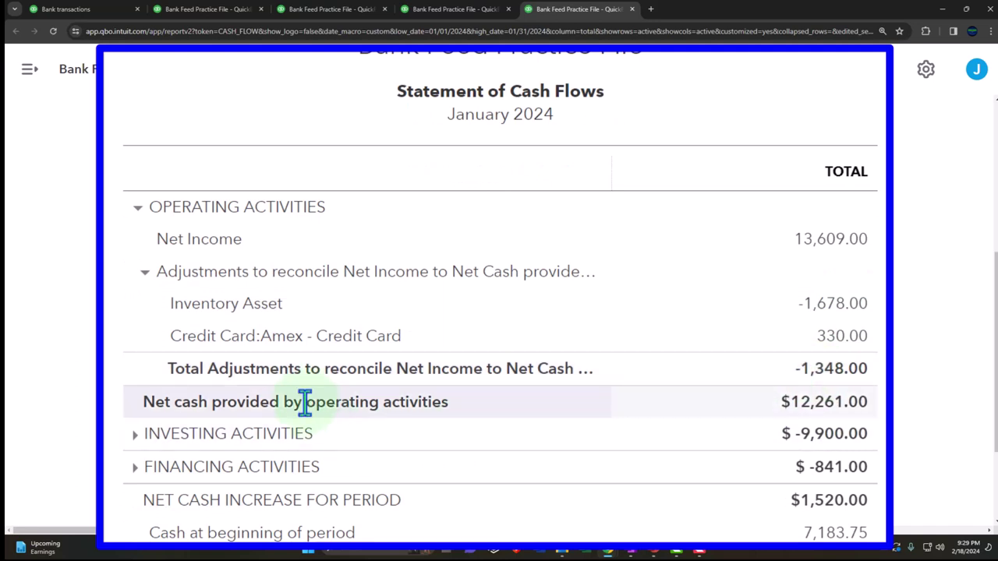
Expand the investing and financing activities in the Statement of Cash Flows and examine the lines through cash at end of period
scroll(304, 403, down, 2)
click(130, 366)
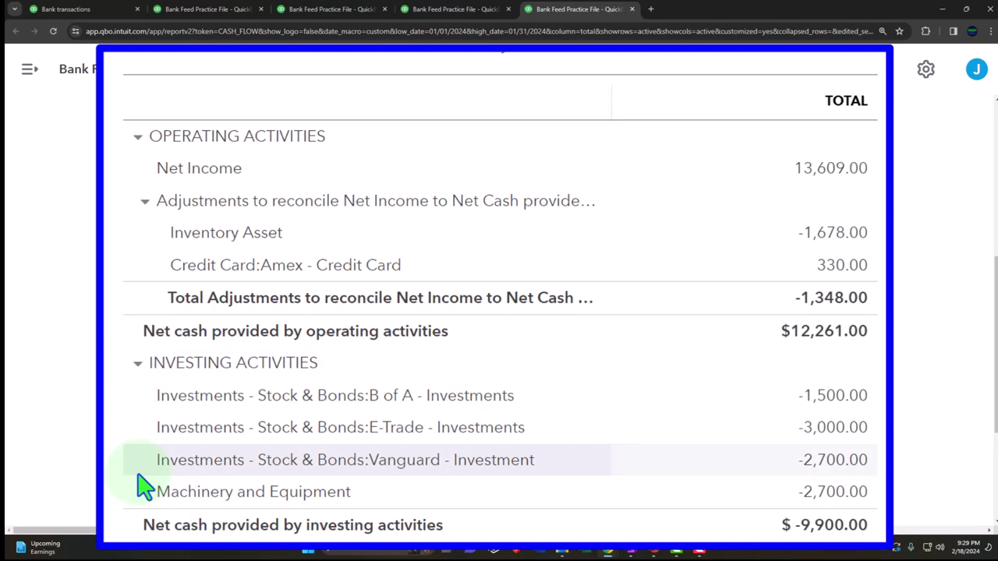
scroll(144, 488, down, 3)
click(137, 299)
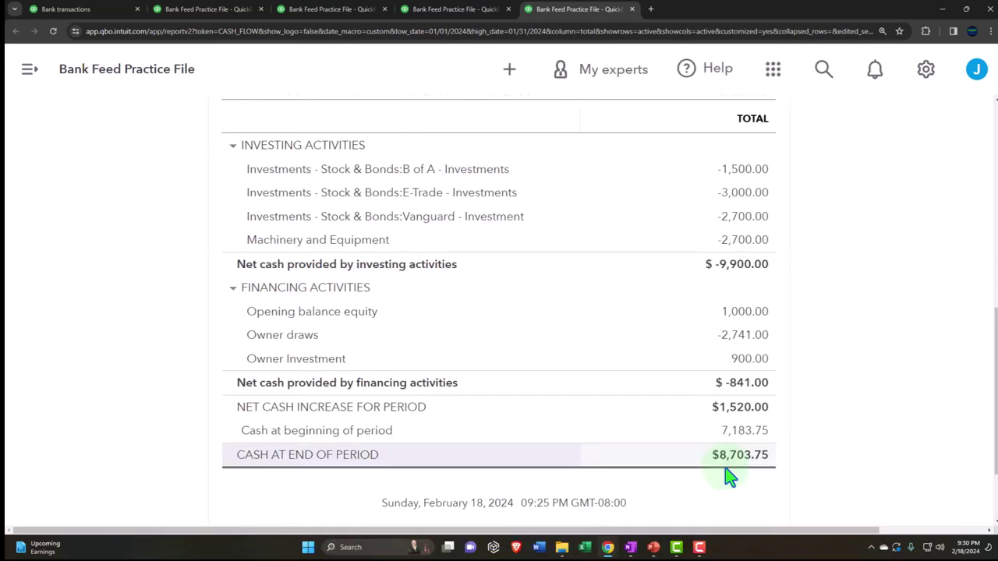
Show the bank accounts and other current assets on the Balance Sheet and open Calculator over it in always-on-top mode
click(178, 9)
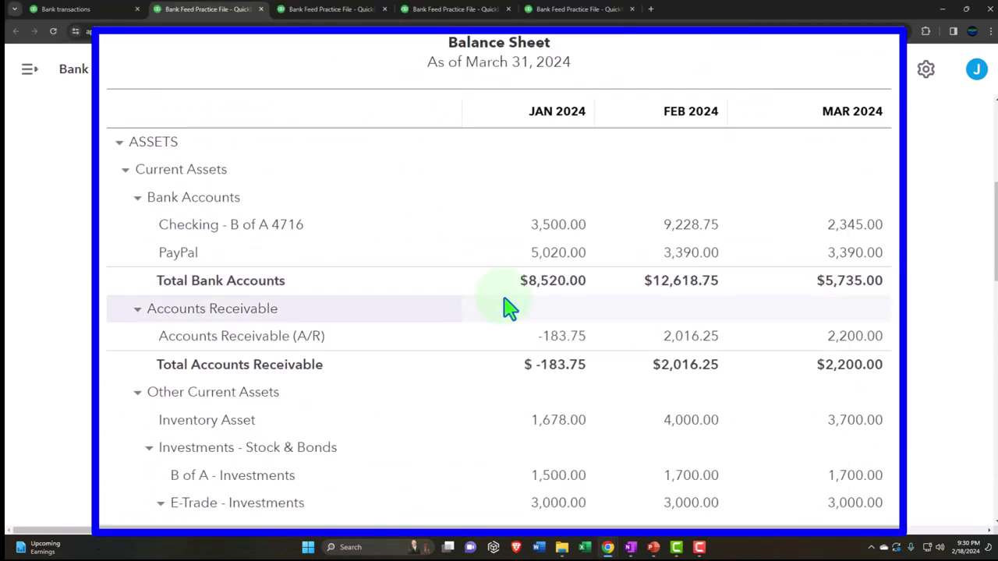
scroll(503, 308, down, 1)
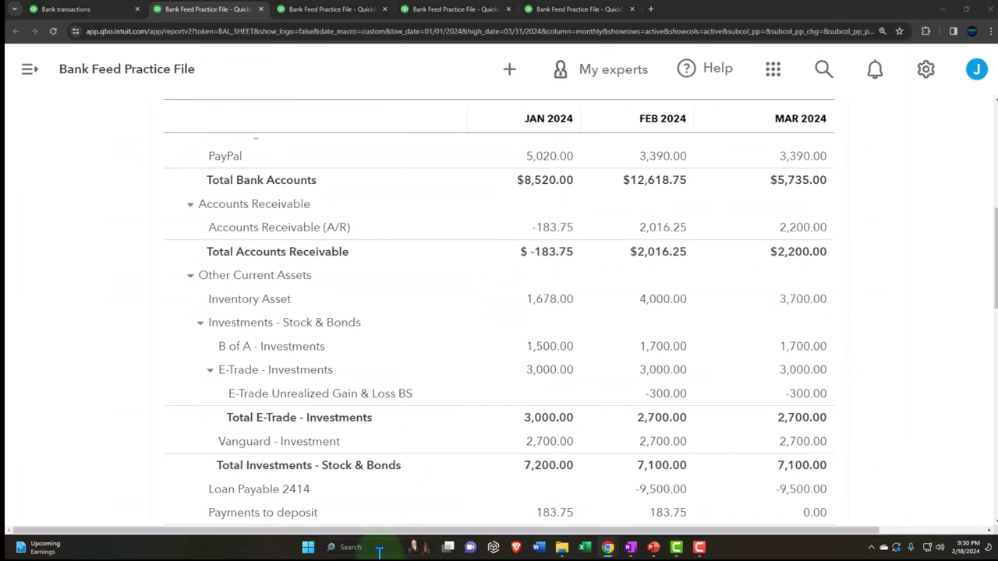
click(355, 547)
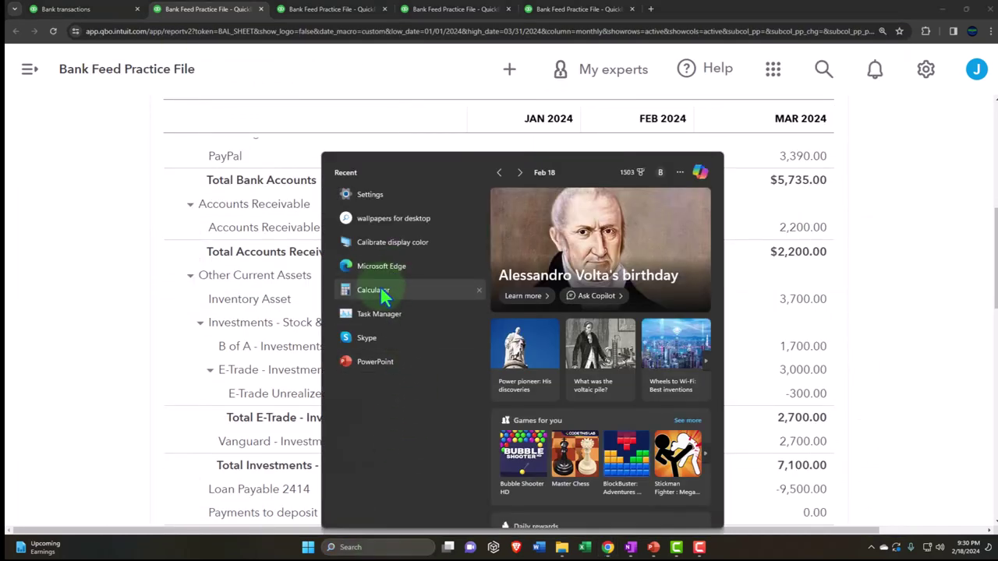
click(381, 287)
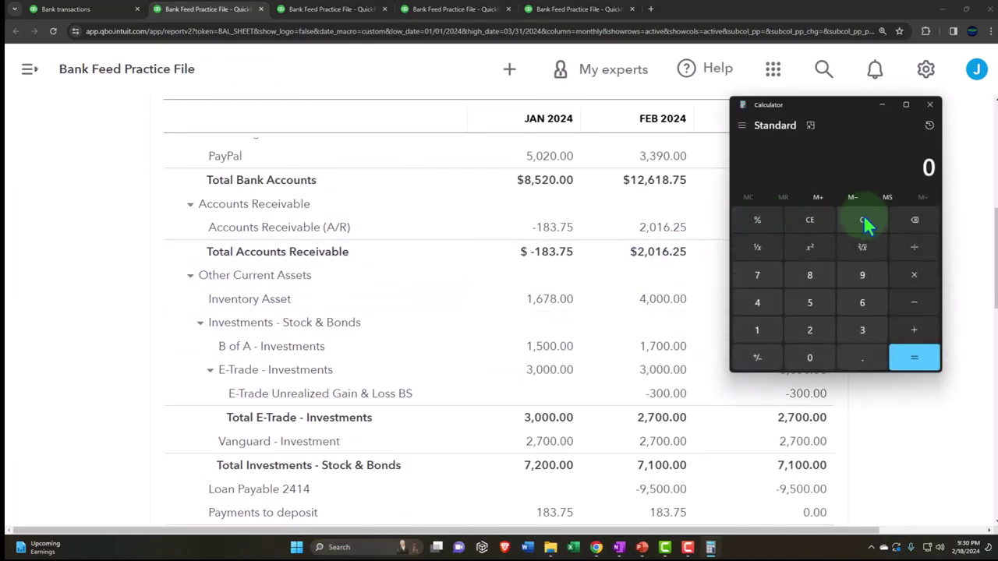
click(811, 125)
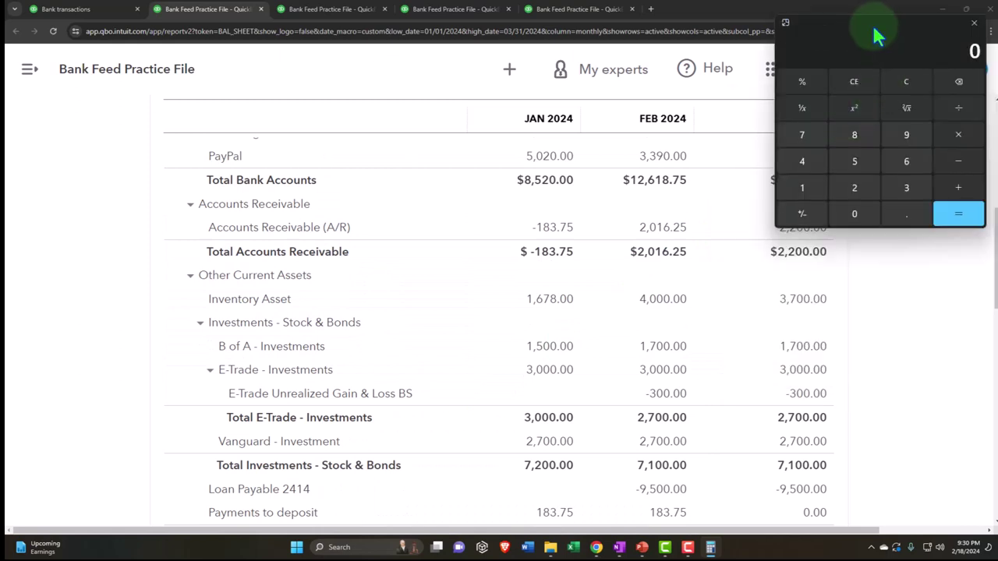
drag(875, 31, 853, 161)
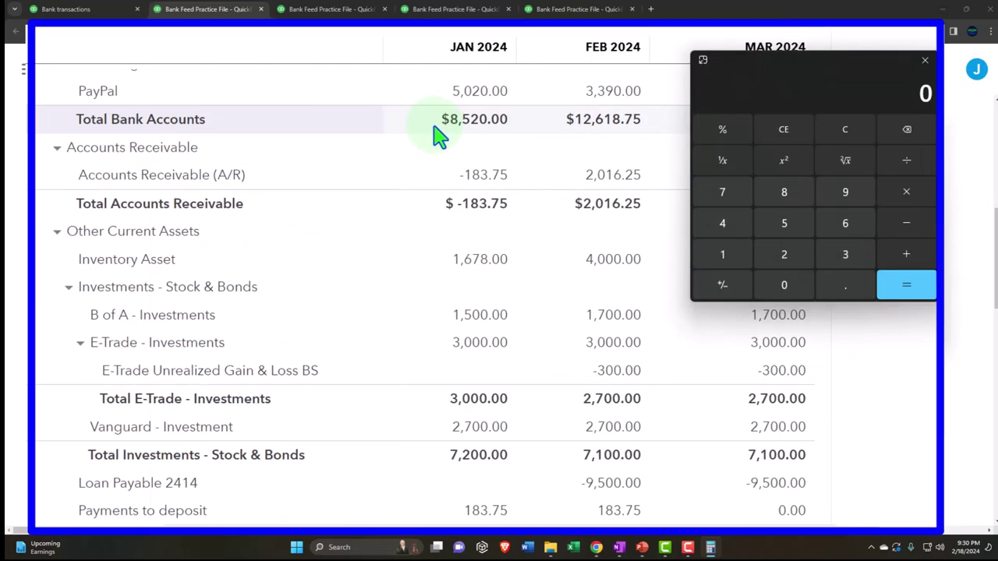
Add 8520 and 183.75 in Calculator, and compare the sum with cash at end of period in the Statement of Cash Flows
text(8520)
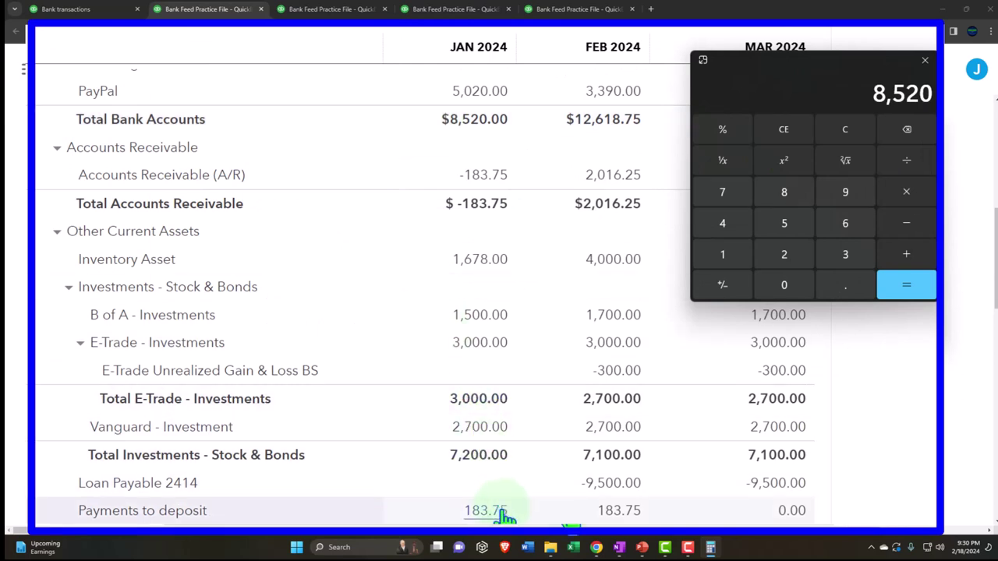
click(904, 277)
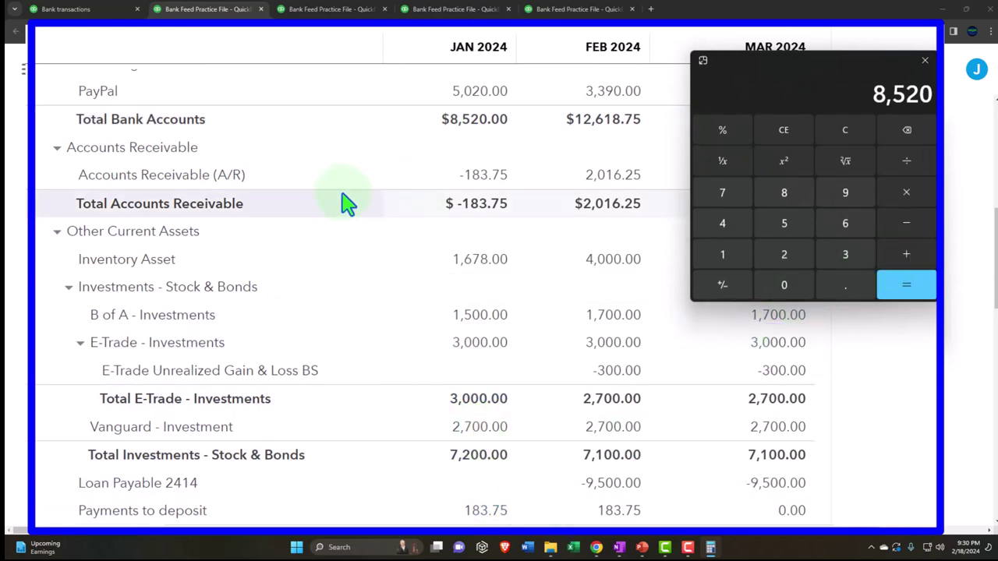
text(183.75)
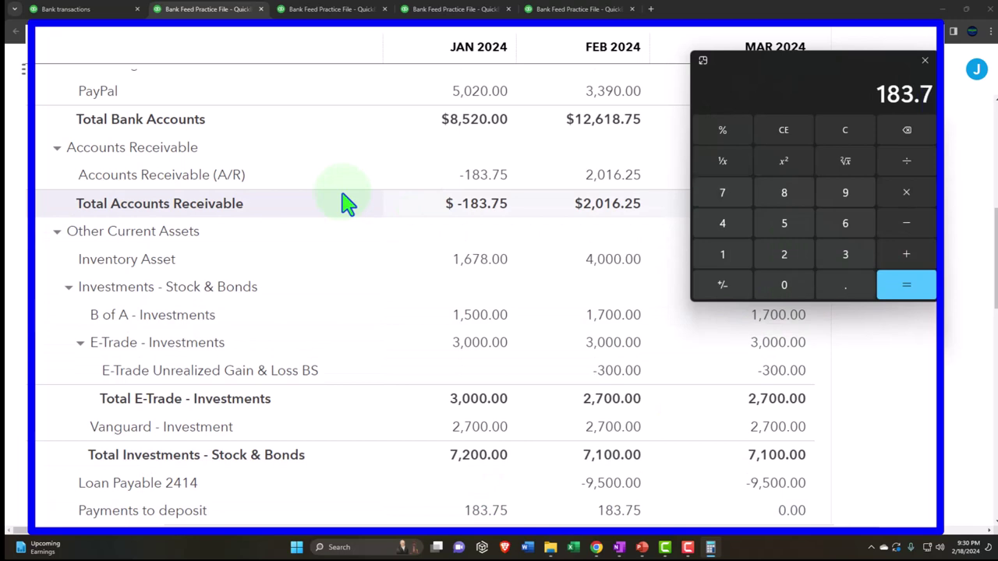
key(Return)
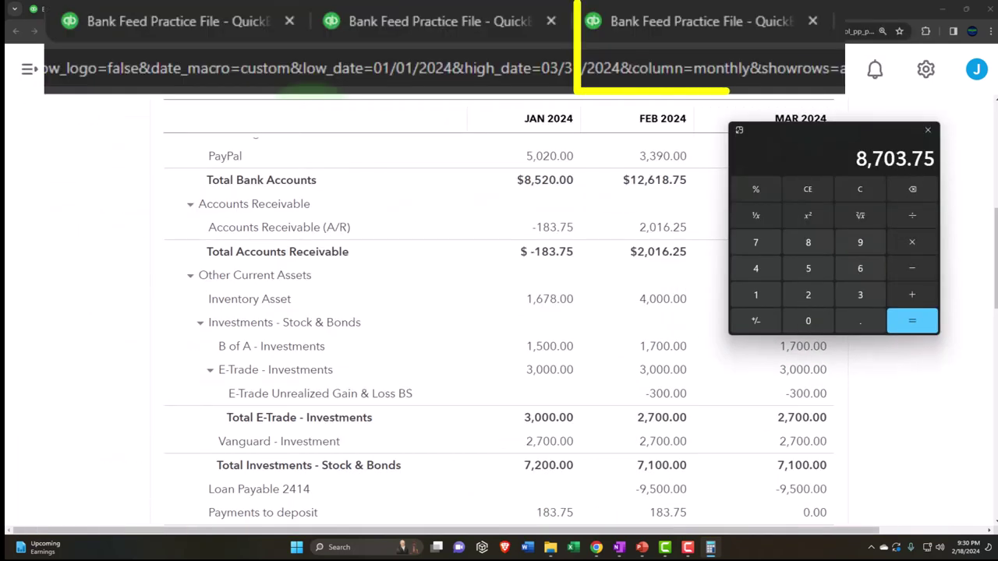
click(698, 23)
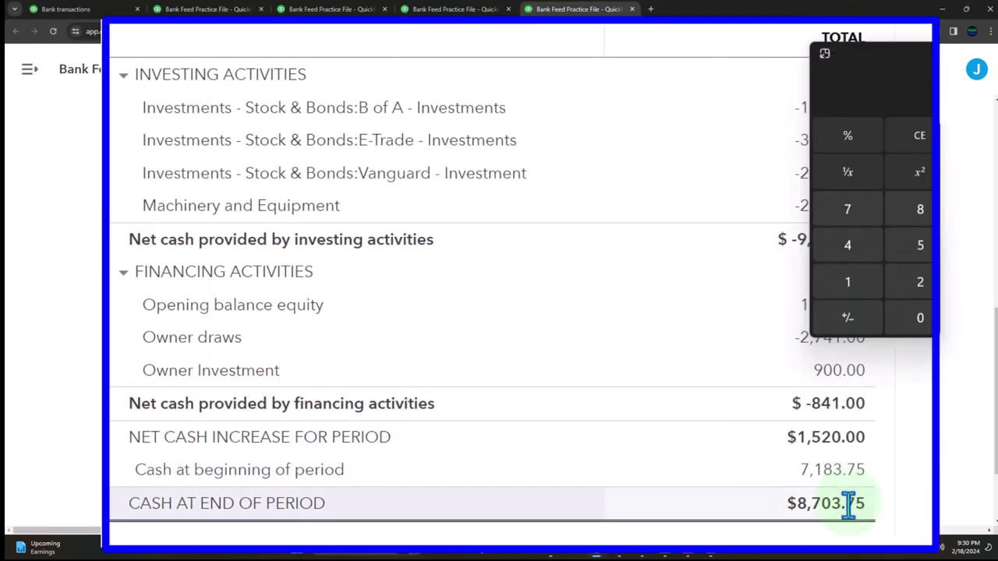
click(904, 56)
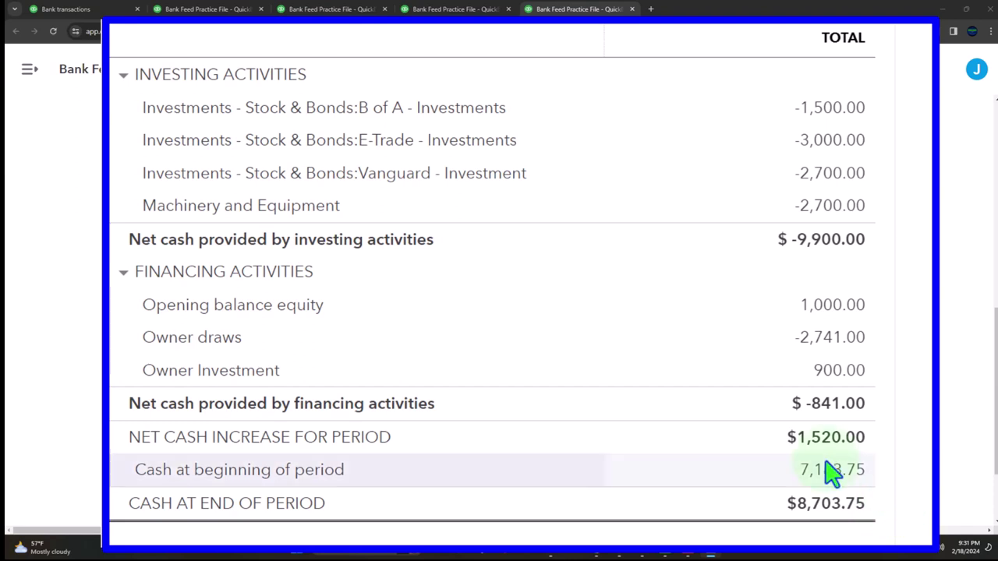
Return to the standard reports list and, at a smaller page zoom, look through the Who owes you reports
click(78, 9)
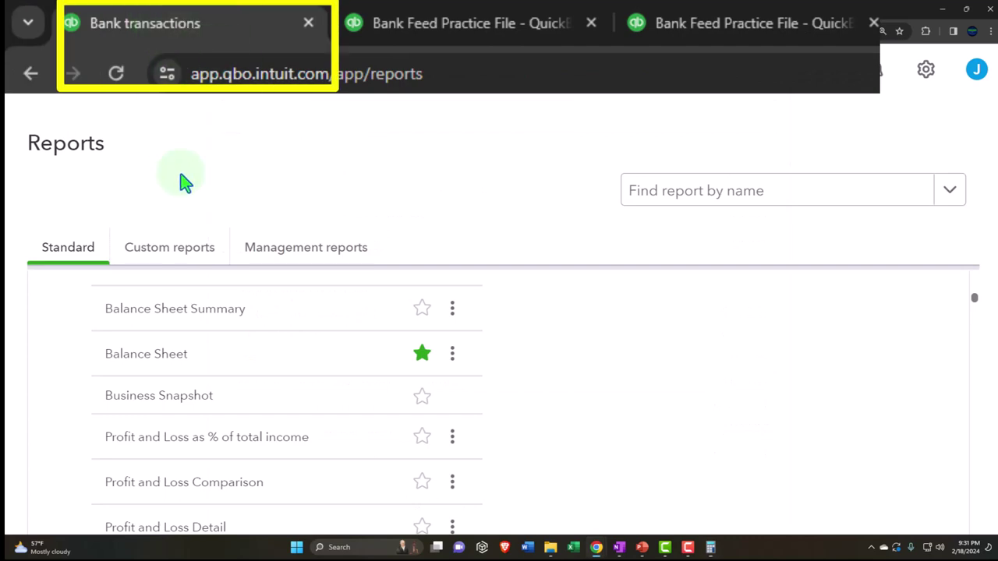
key(ctrl+minus)
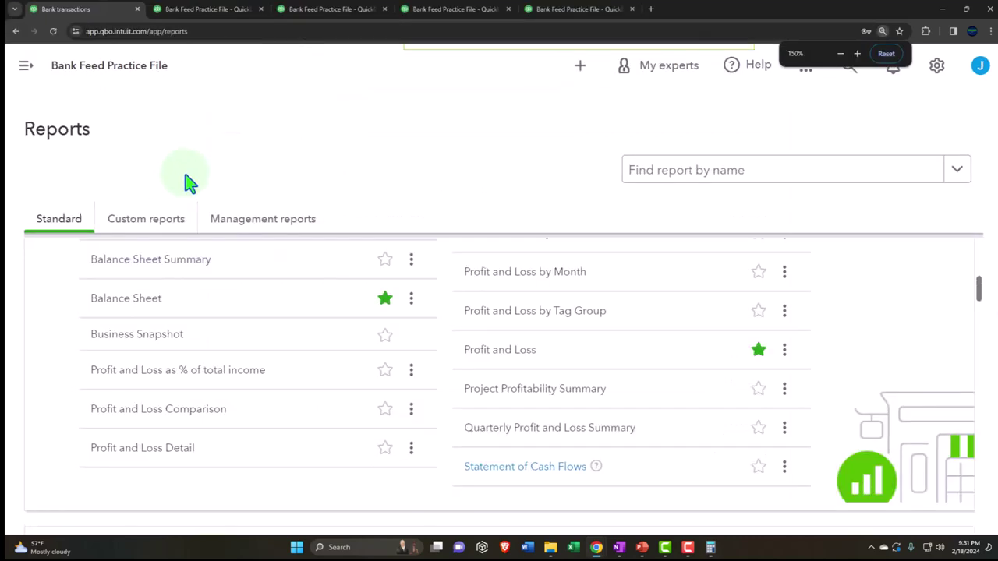
key(ctrl+minus)
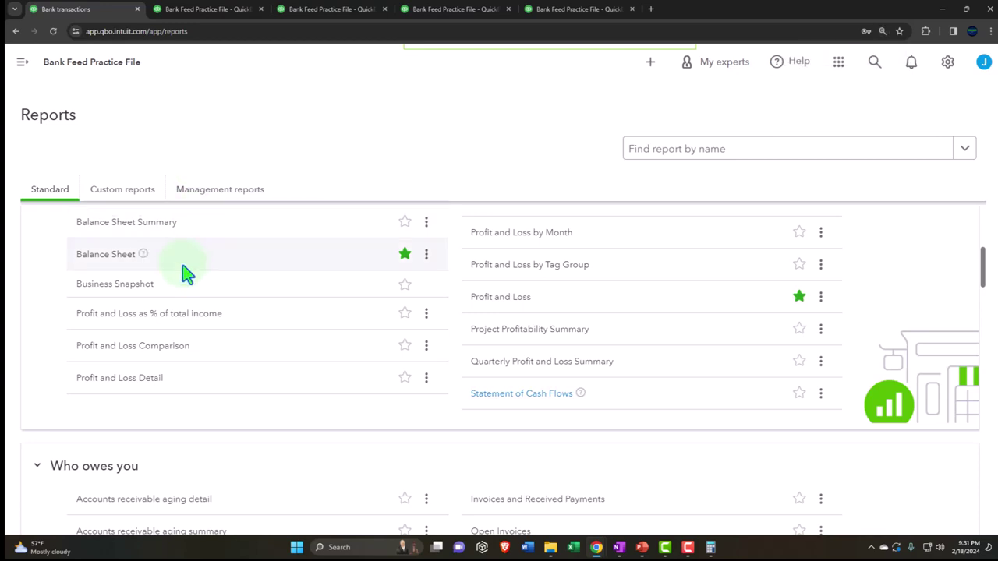
scroll(184, 273, down, 1)
scroll(184, 273, down, 2)
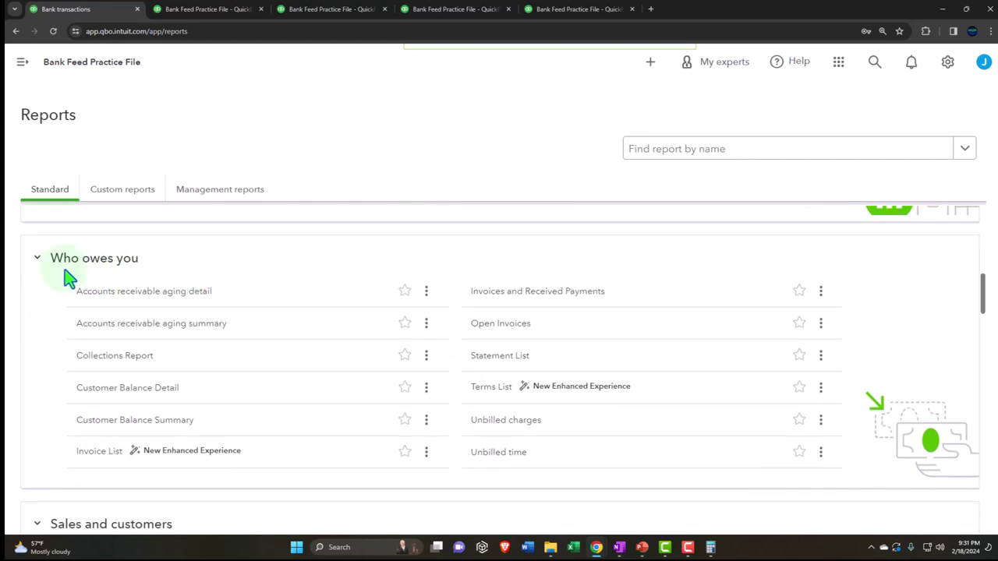
Examine the current assets on the monthly Balance Sheet at a larger text size, and switch to the QuickBooks Flow Chart in OneNote
click(202, 8)
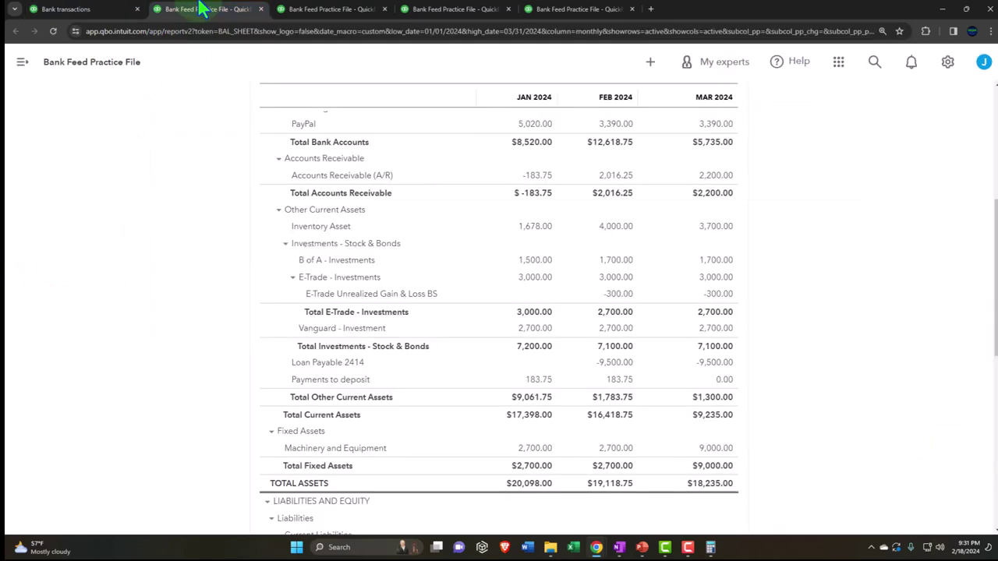
key(ctrl+plus)
scroll(233, 241, up, 2)
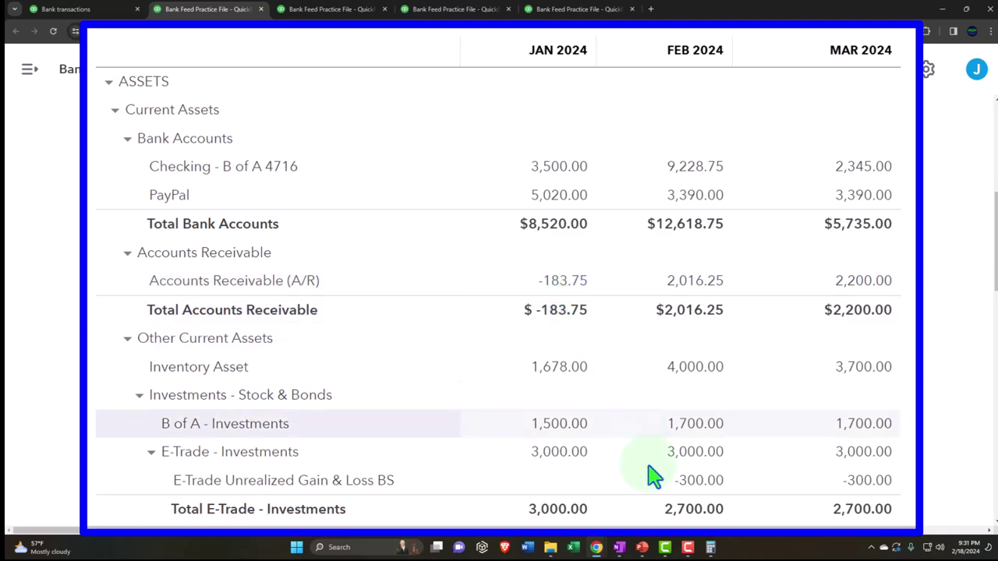
click(619, 548)
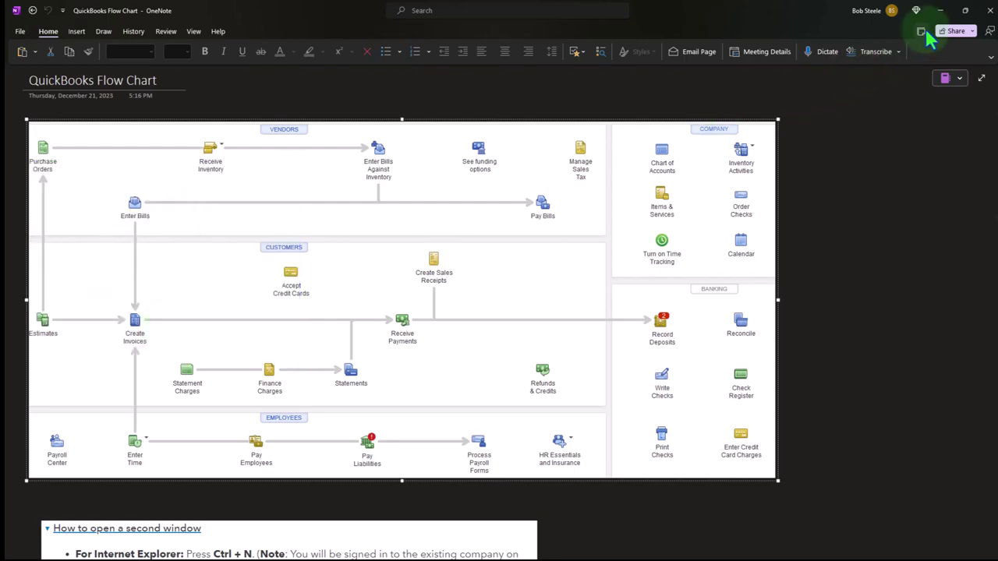
Switch back to the browser's Balance Sheet, view the February 2024 accounts receivable transactions, and return to the Balance Sheet
click(941, 11)
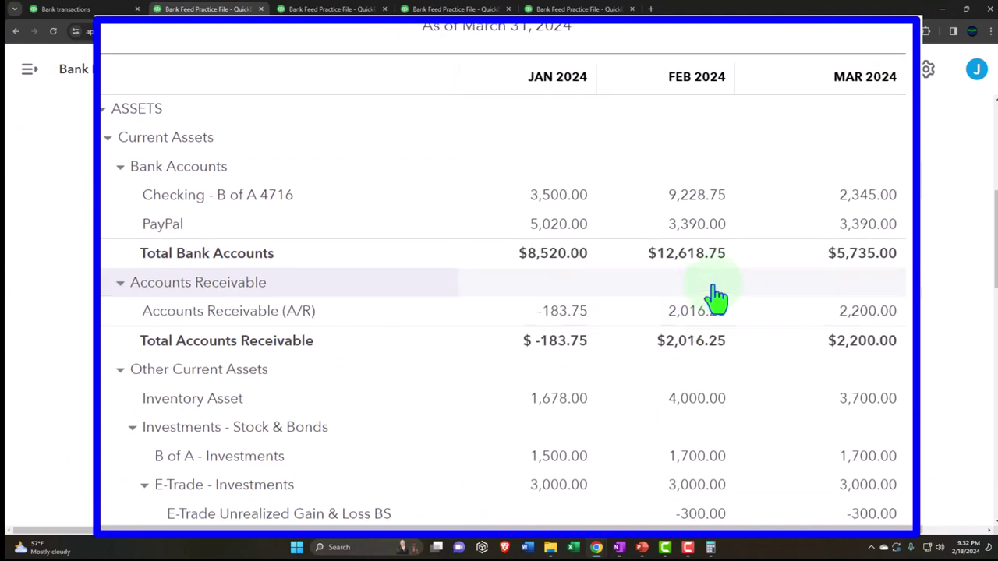
click(711, 281)
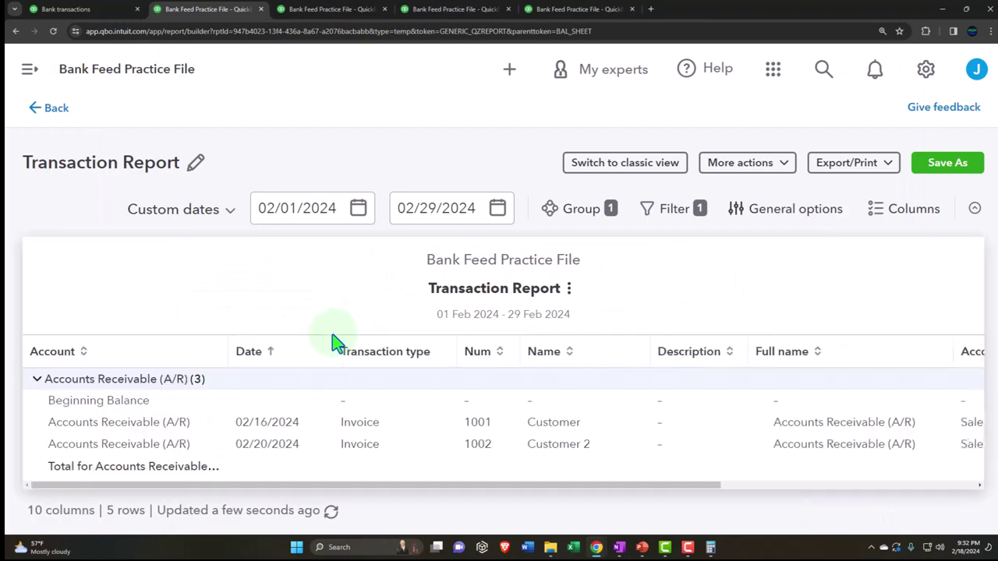
scroll(328, 394, down, 1)
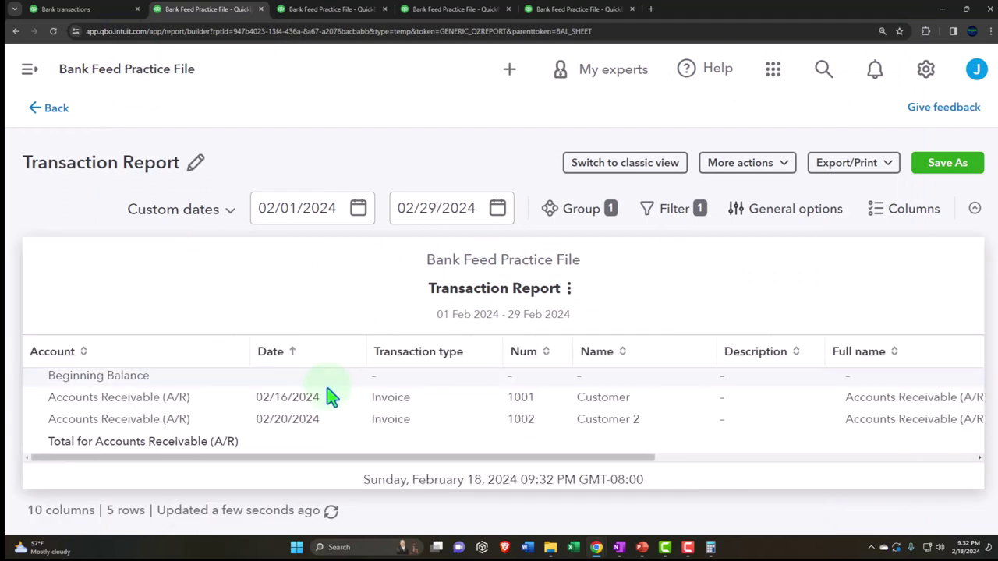
click(56, 109)
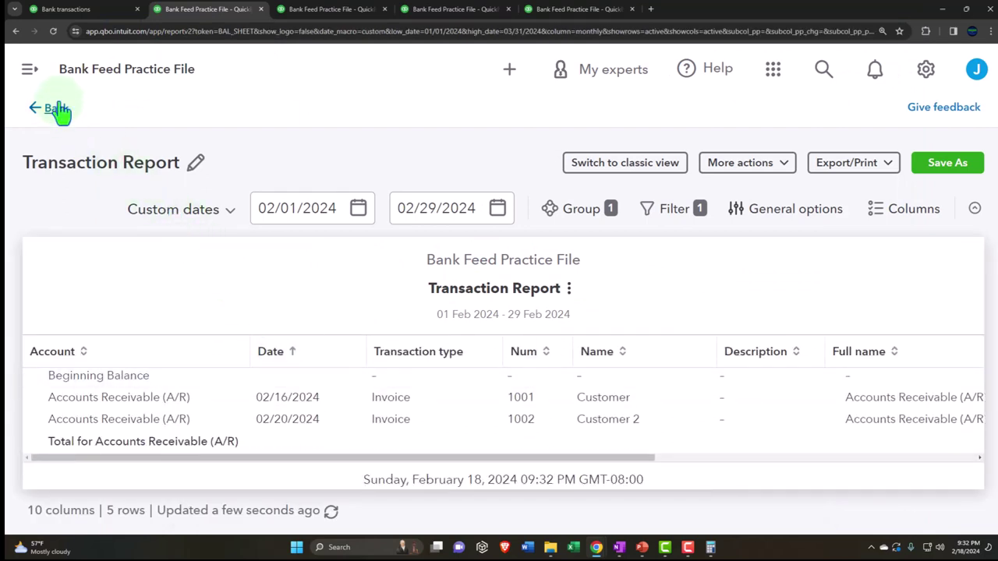
Open the Accounts receivable aging summary from the Who owes you reports in a new browser tab
click(78, 10)
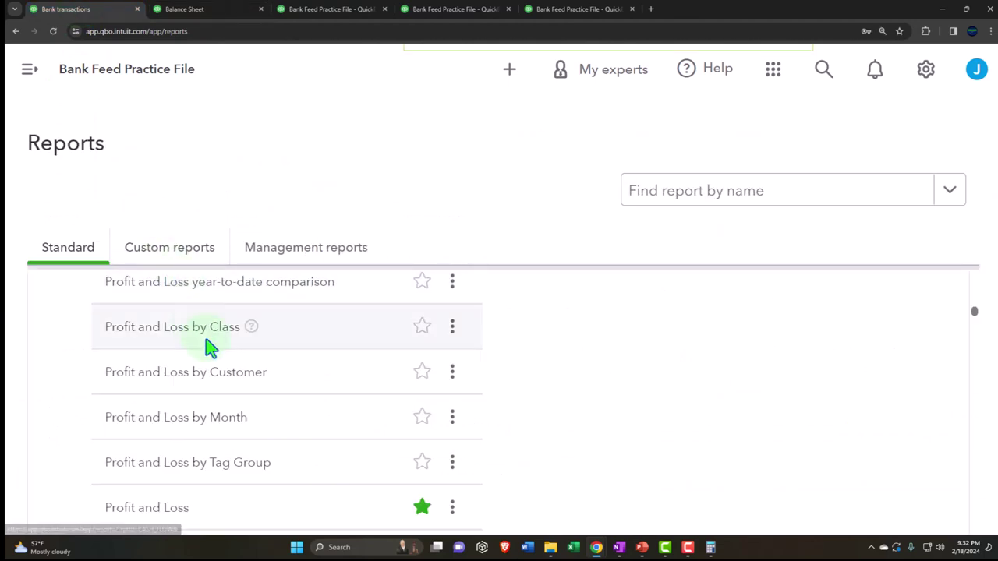
key(ctrl+minus)
scroll(209, 360, down, 1)
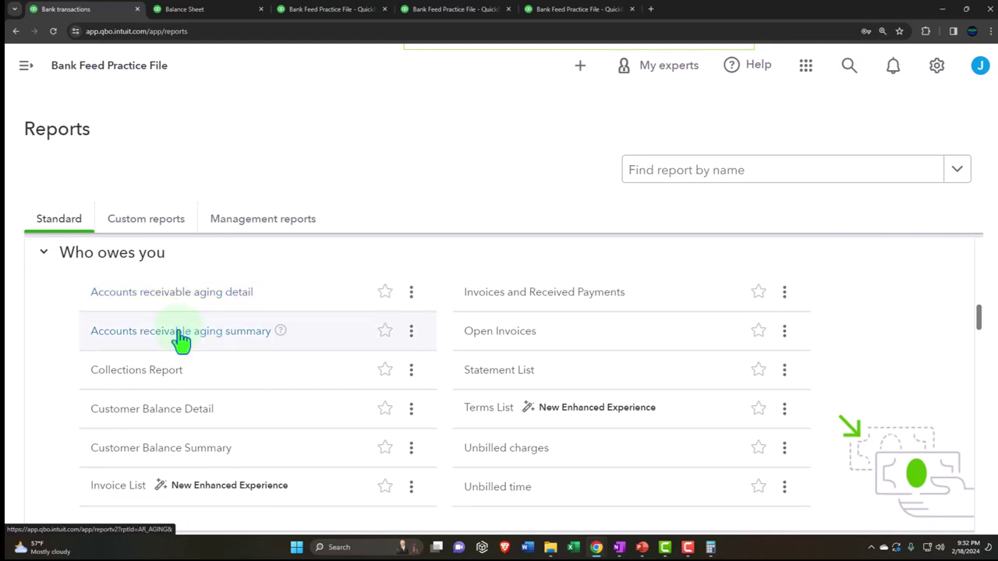
right_click(181, 337)
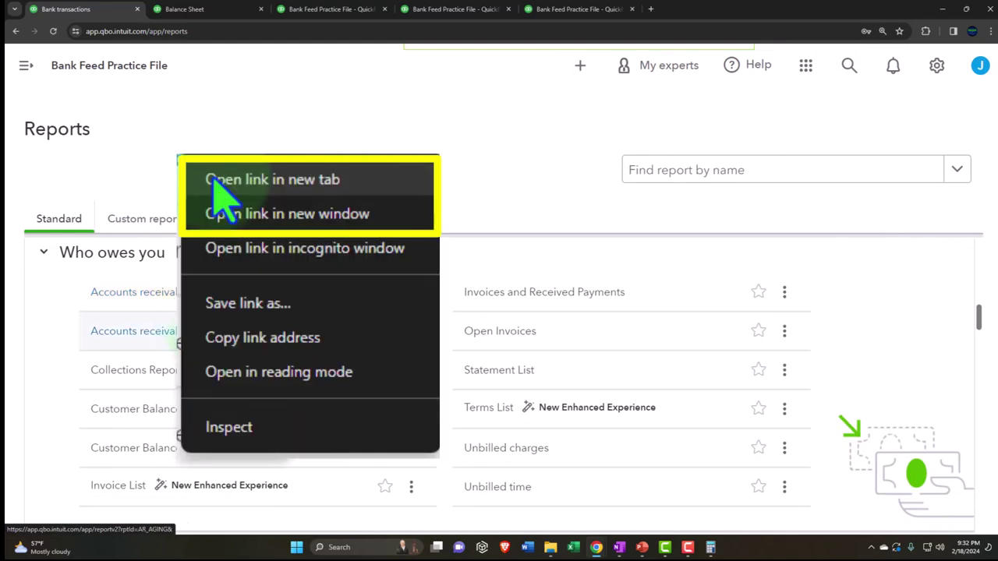
click(217, 181)
click(675, 11)
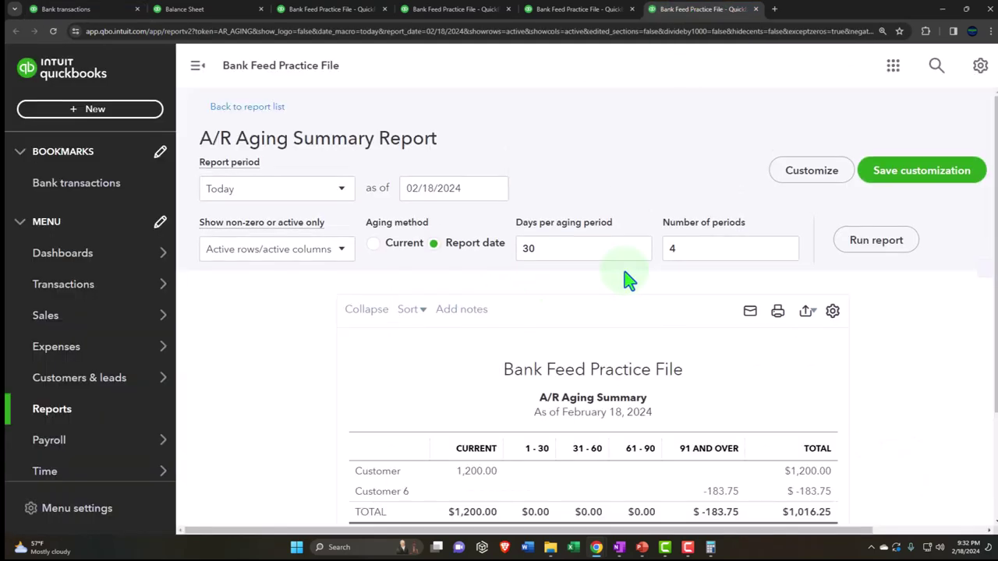
Run the A/R Aging Summary as of 03/31/2024 with the navigation menu collapsed, and show the customer balances
scroll(629, 279, down, 1)
click(197, 65)
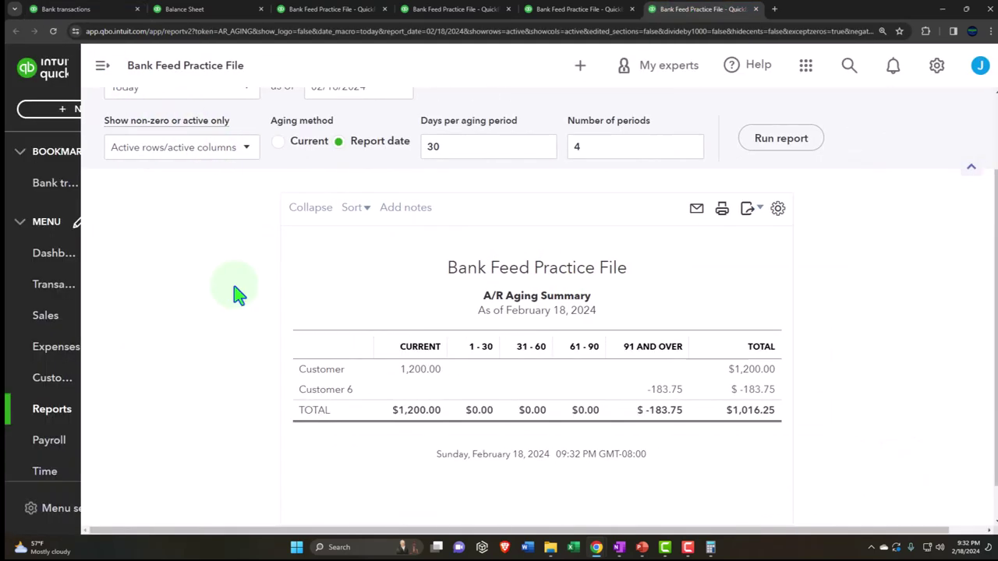
scroll(258, 273, up, 1)
triple_click(325, 187)
text(03)
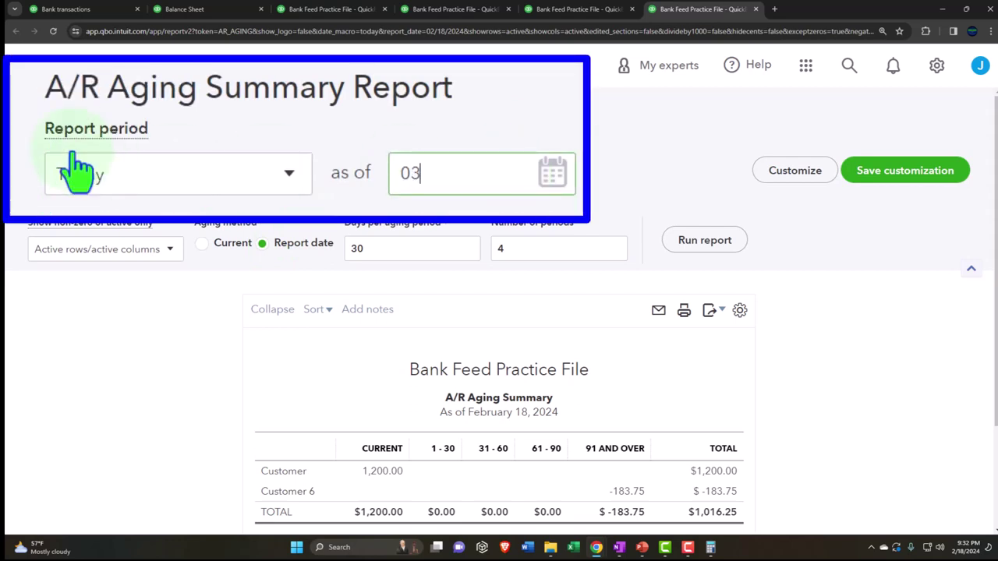
text(/31/2024)
key(Tab)
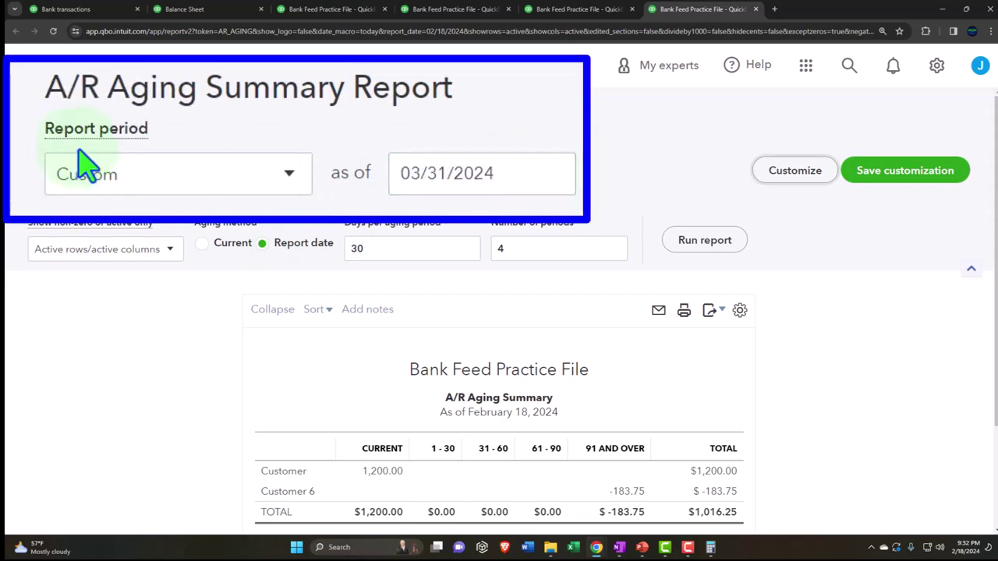
click(686, 242)
scroll(640, 301, down, 2)
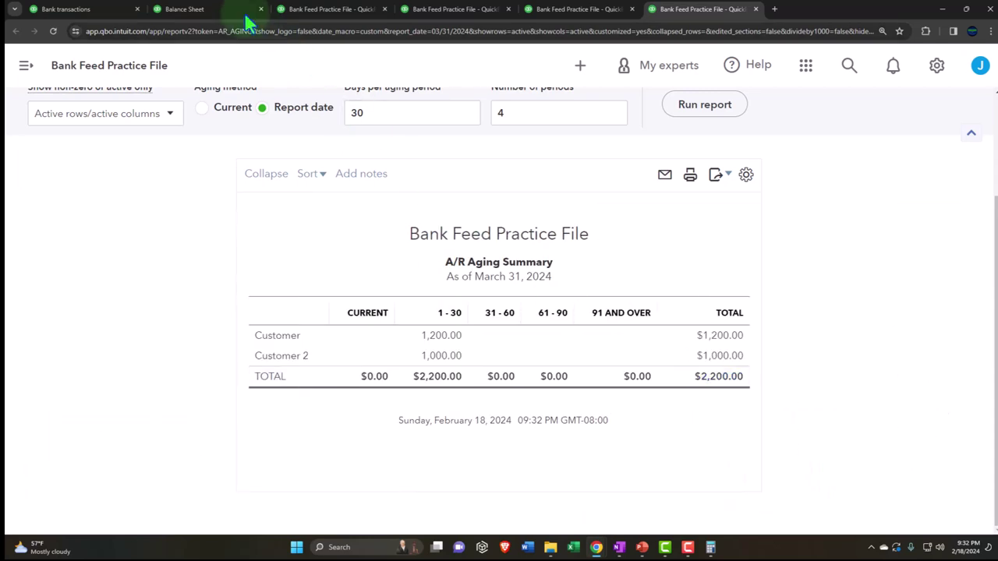
Compare the aging total with March accounts receivable on the Balance Sheet, and look through the Who owes you reports
click(191, 9)
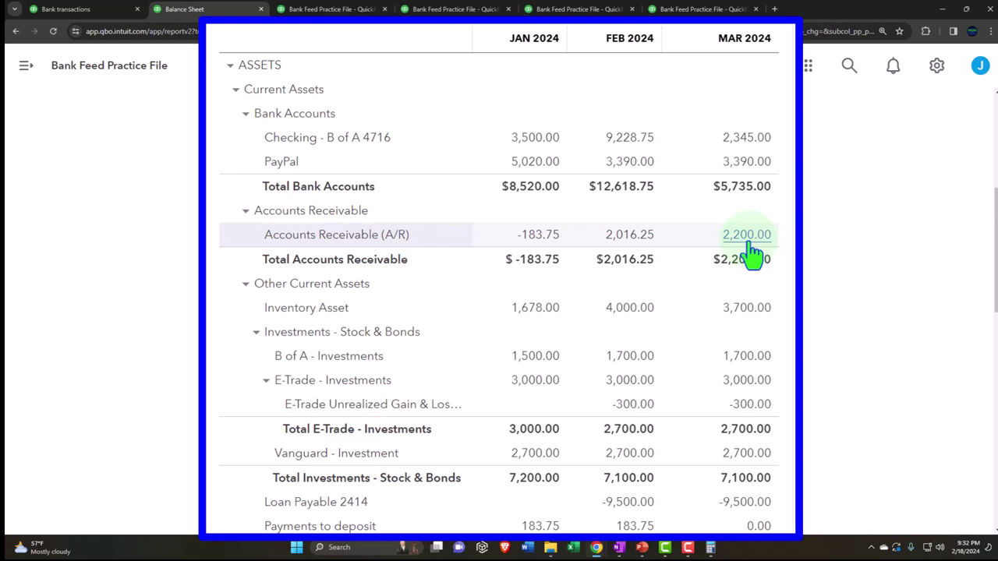
click(78, 9)
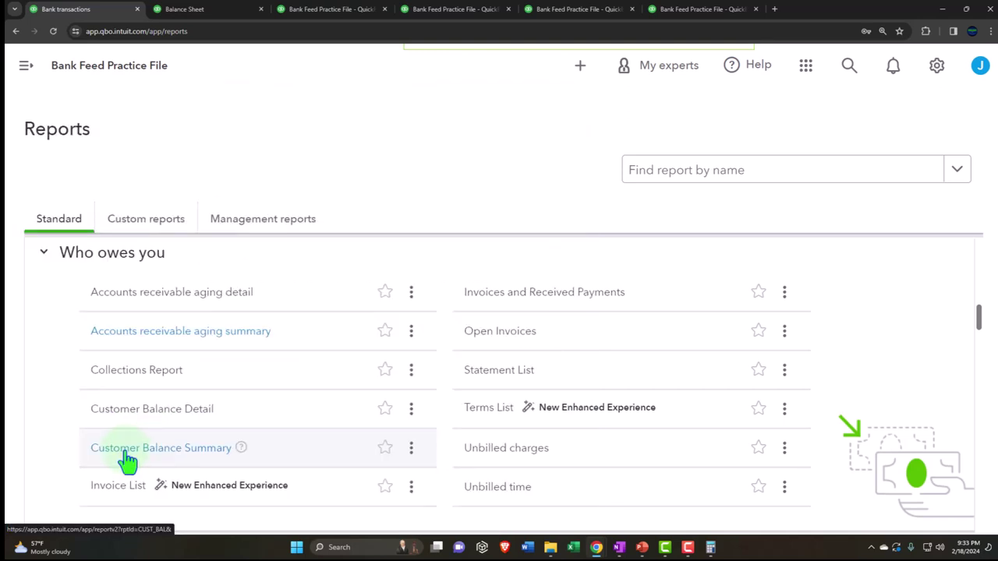
scroll(127, 462, down, 1)
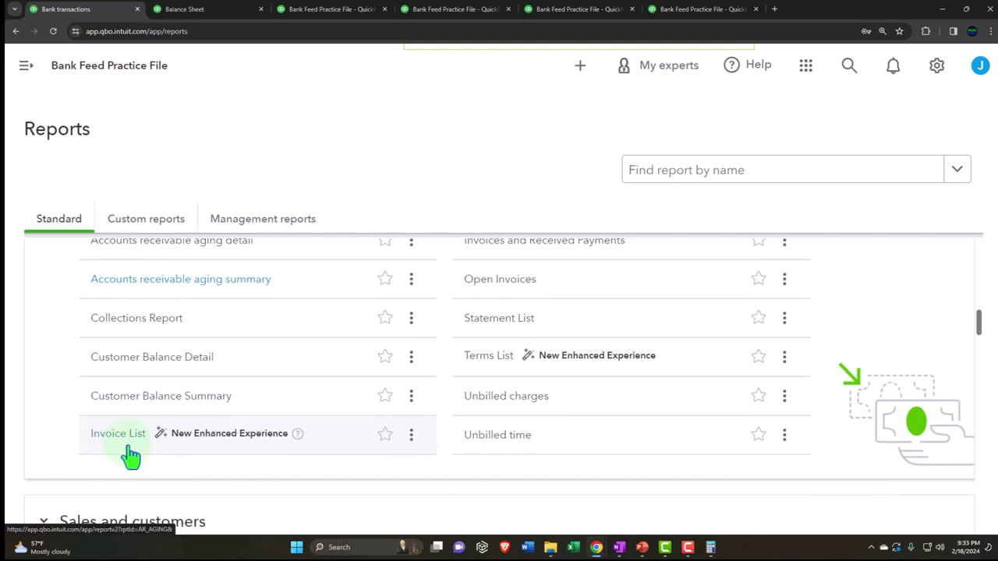
scroll(129, 452, up, 1)
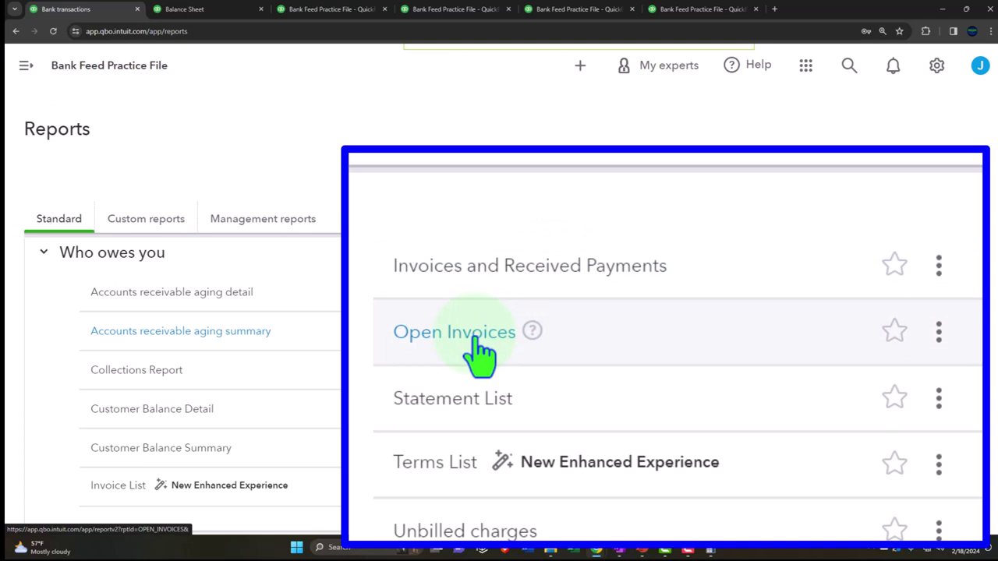
scroll(479, 351, down, 1)
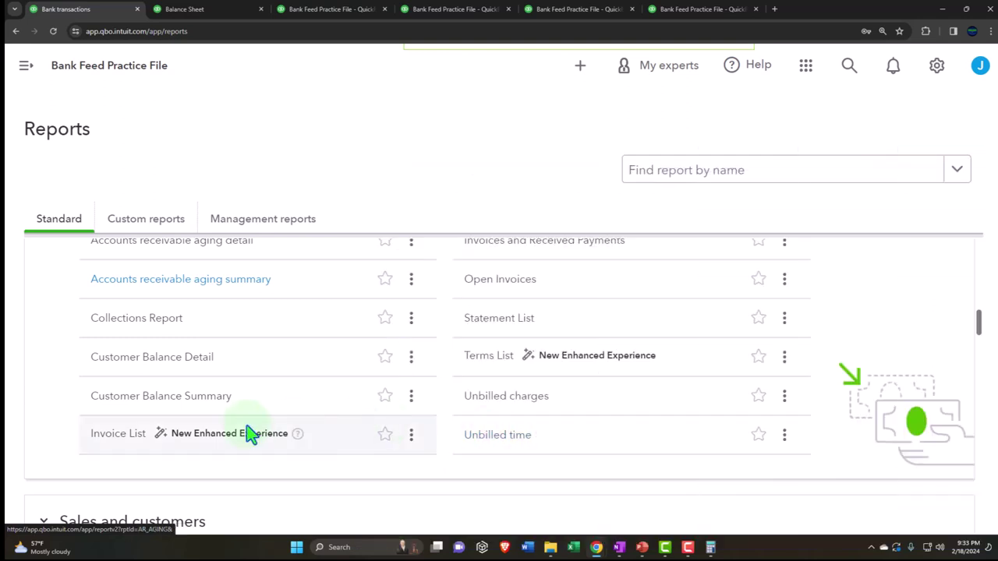
scroll(196, 412, up, 2)
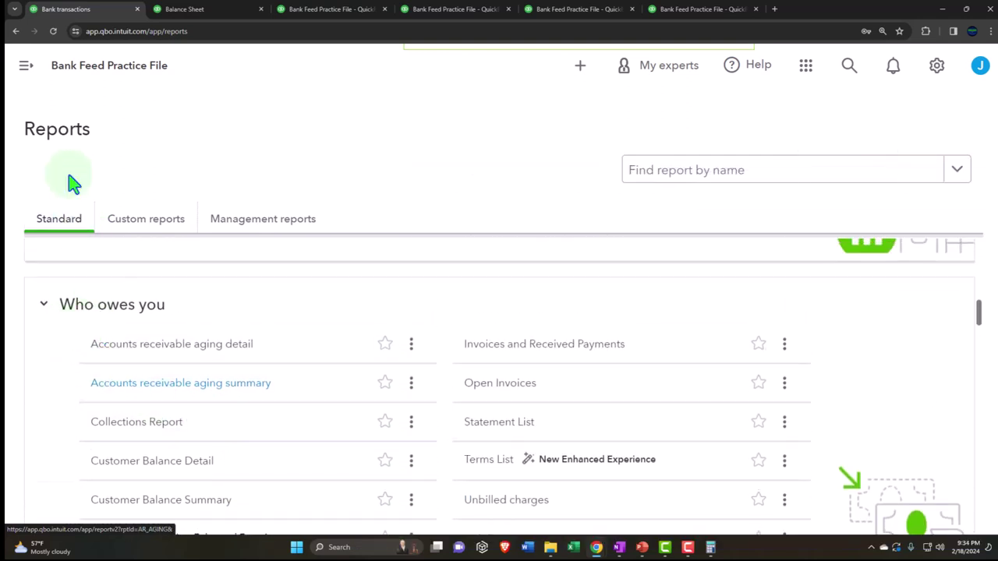
Expand the navigation menu and review the list of new transaction forms for customers, vendors, team and other
click(26, 66)
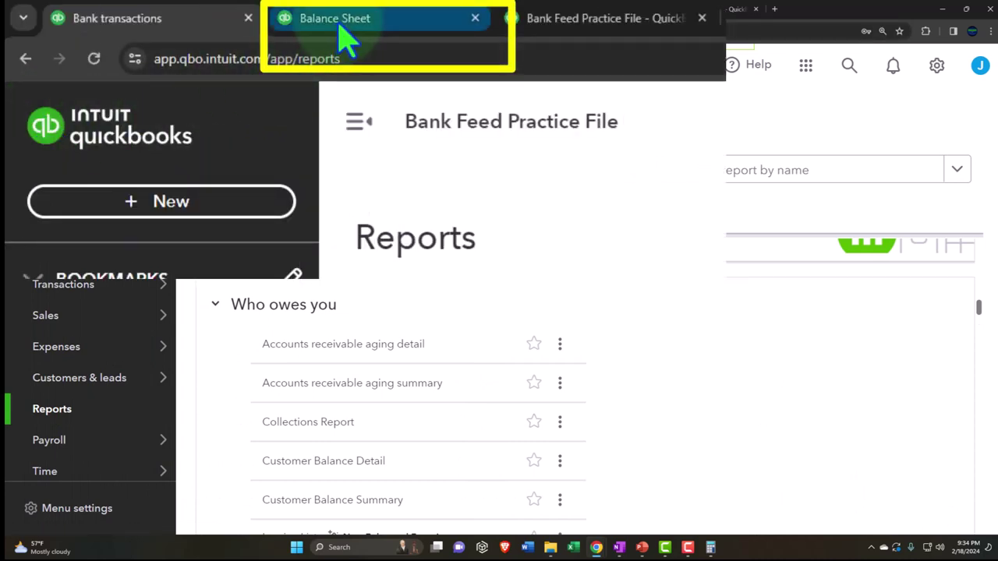
mouse_move(341, 22)
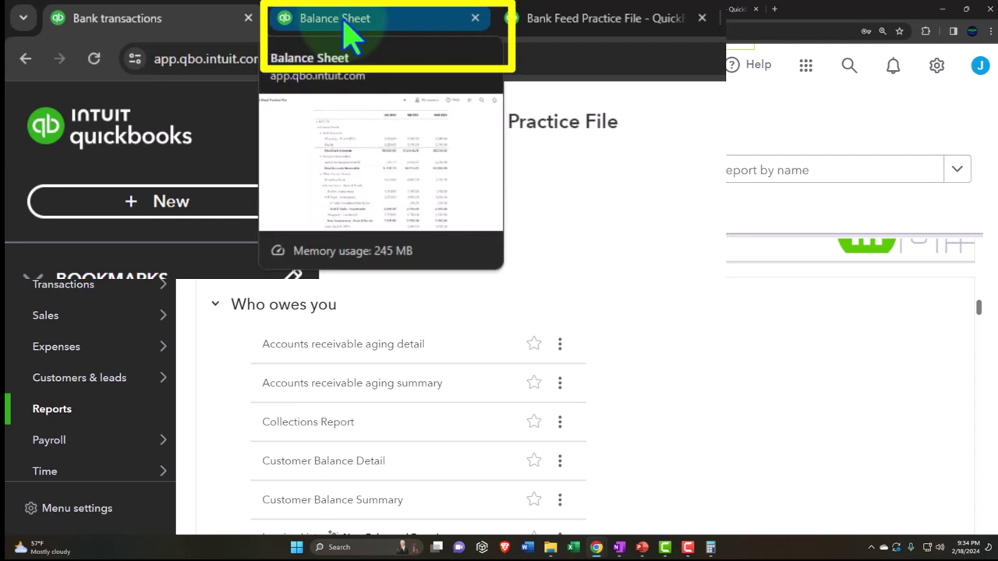
click(90, 109)
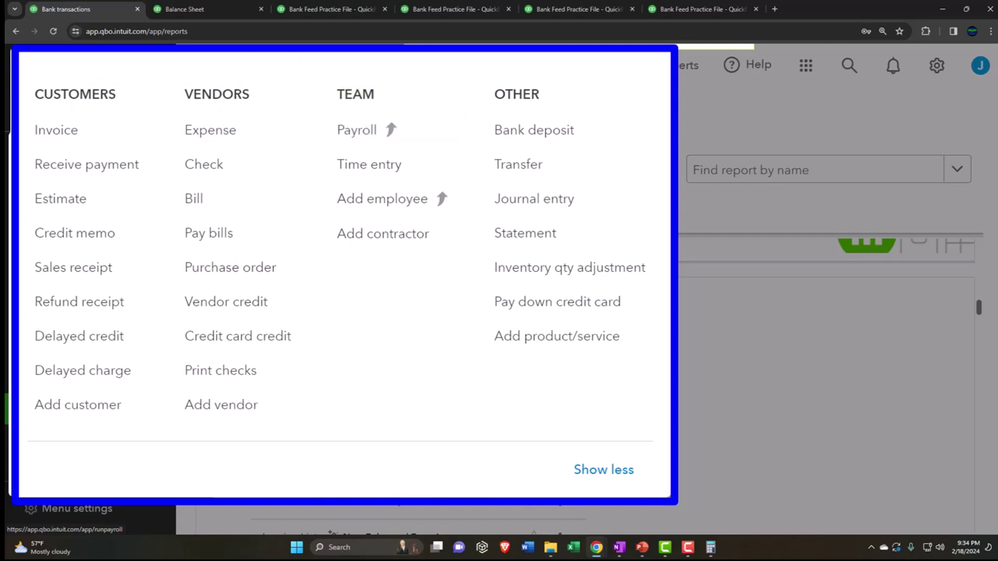
key(Escape)
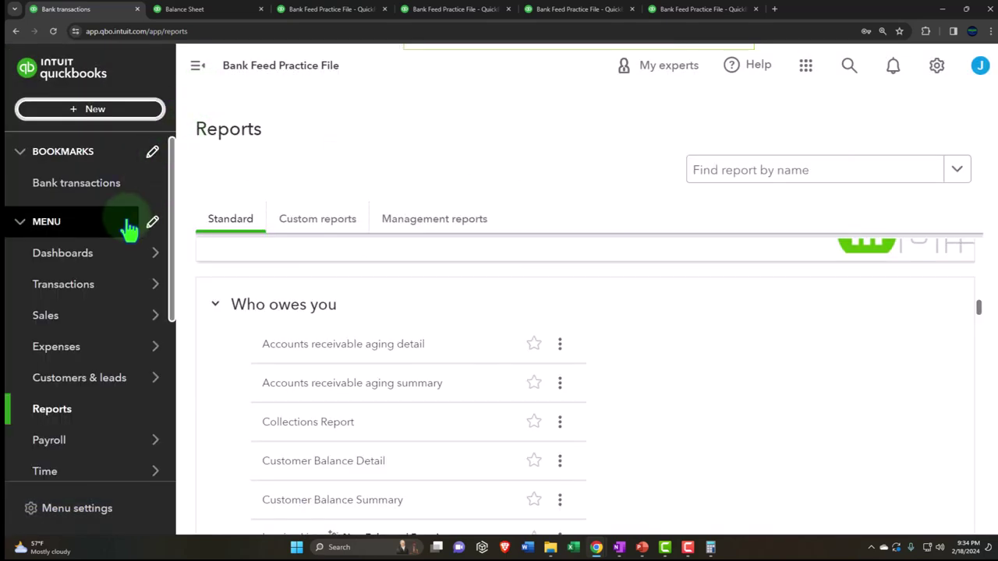
Open the Customers list under Sales and filter it to open invoices to examine each customer's open balance
mouse_move(75, 316)
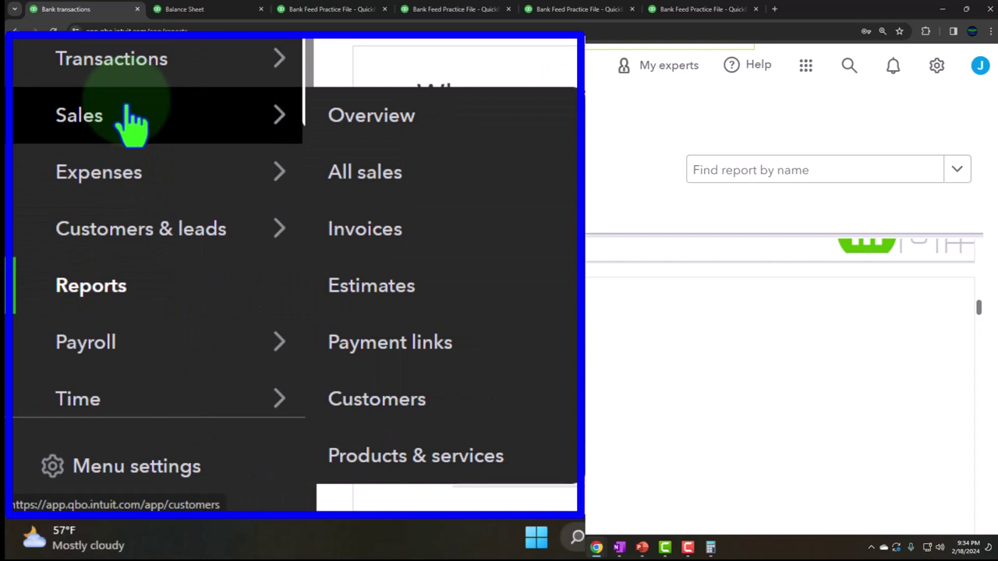
mouse_move(121, 194)
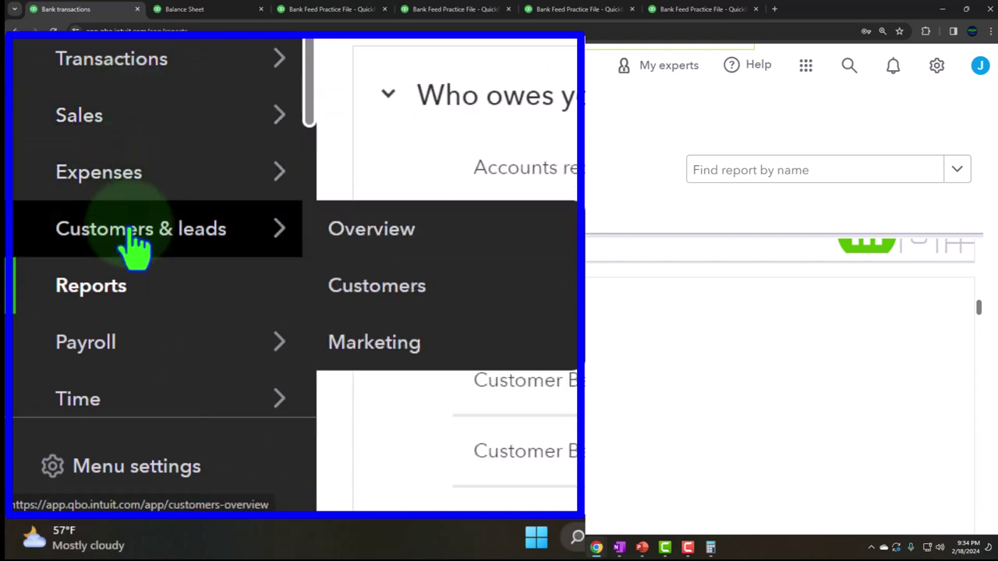
mouse_move(132, 353)
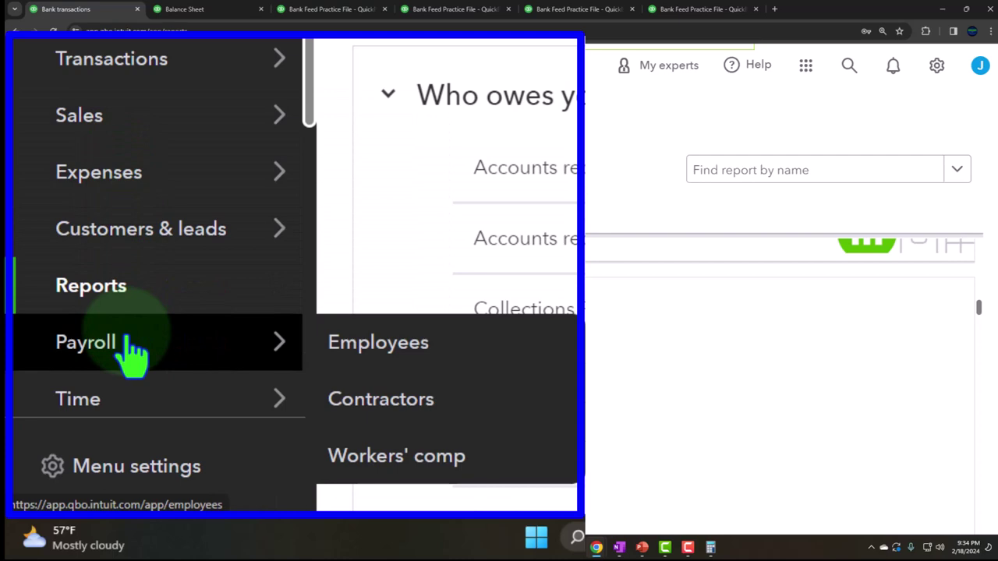
click(91, 125)
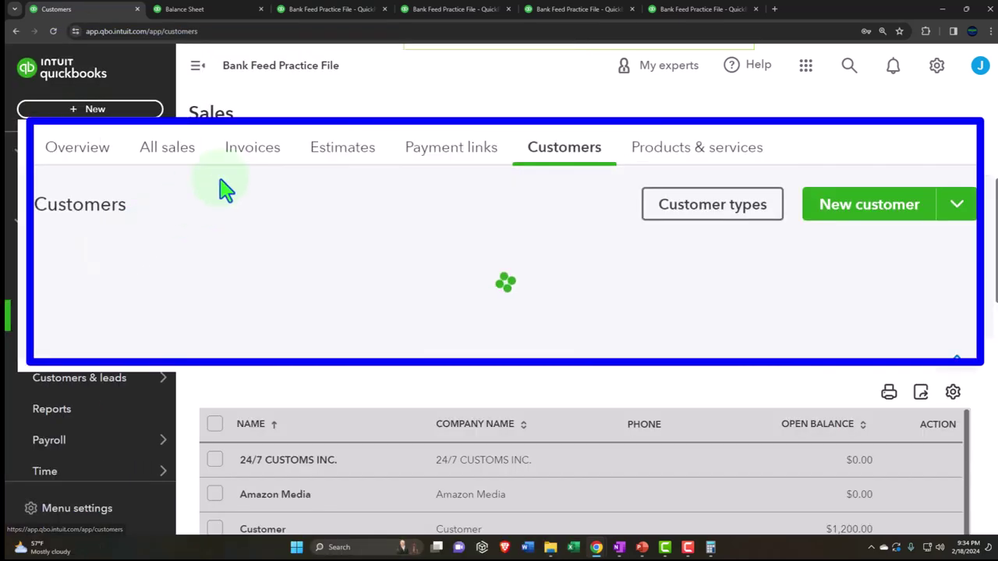
click(262, 156)
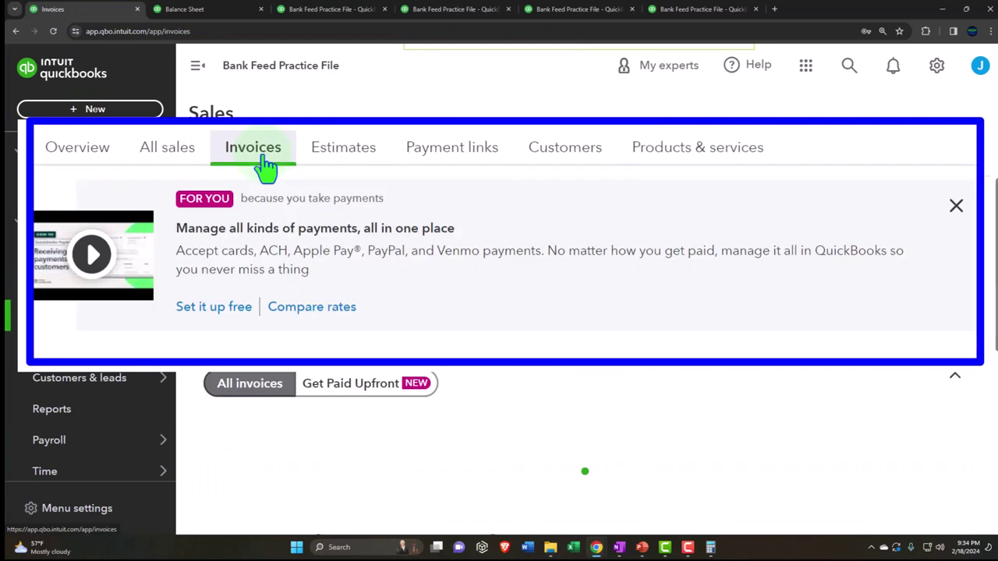
click(555, 166)
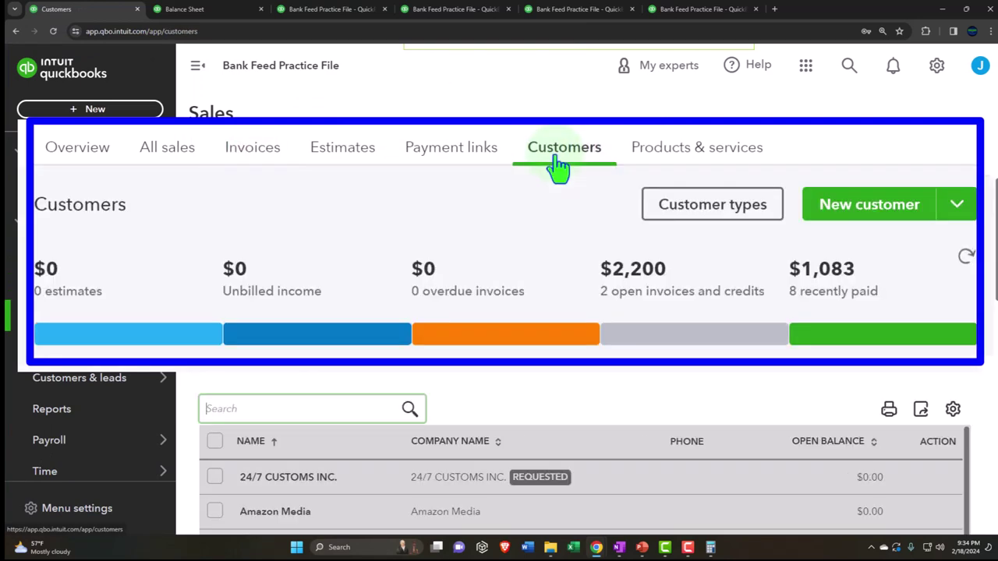
click(641, 336)
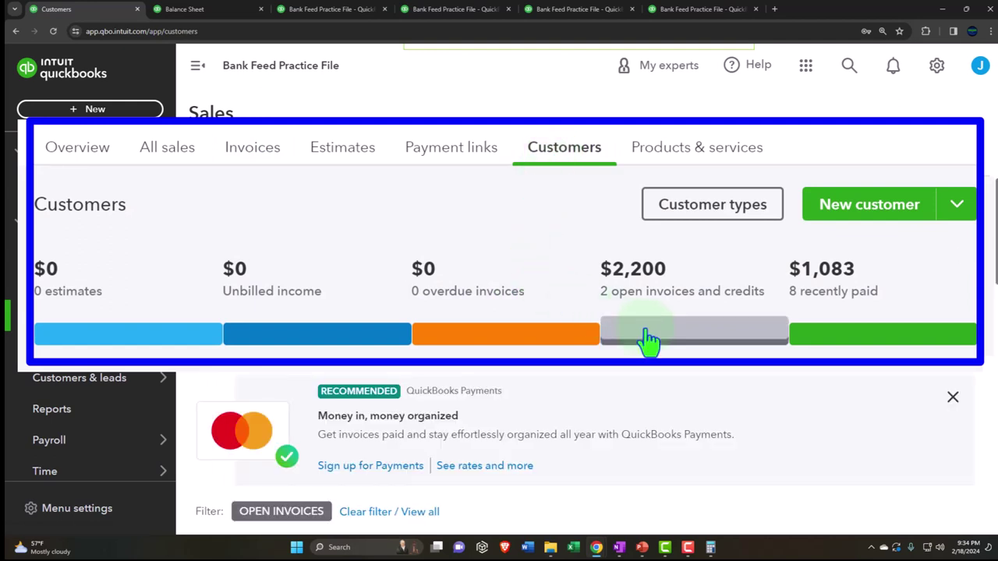
scroll(701, 324, down, 3)
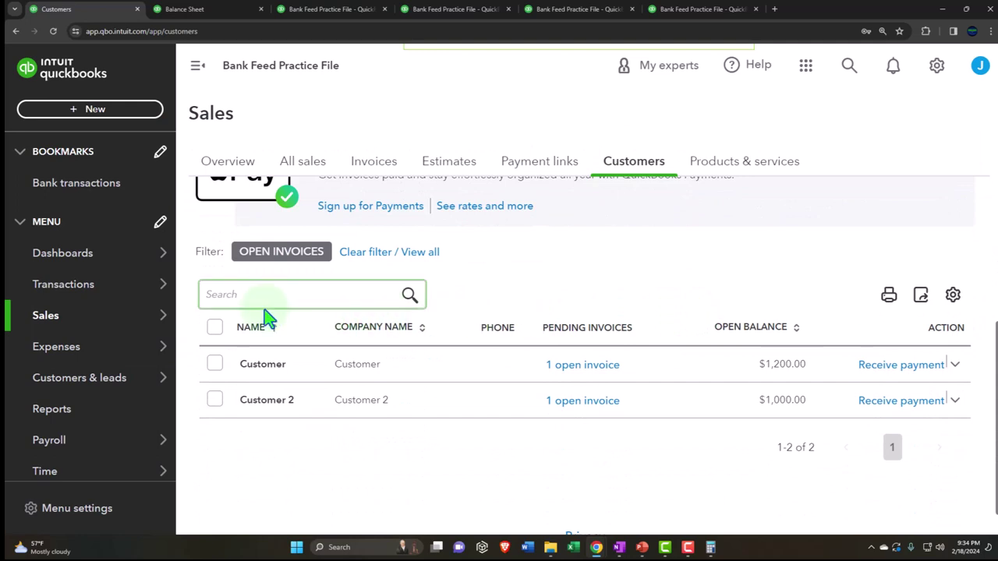
Return to the standard reports list and show the Sales and customers reports at a smaller page zoom
mouse_move(117, 298)
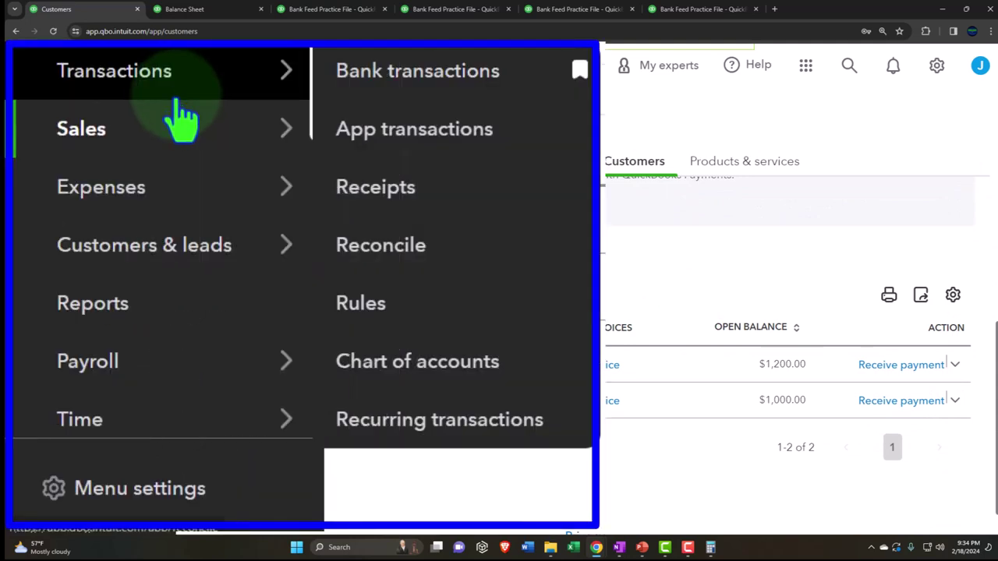
click(124, 310)
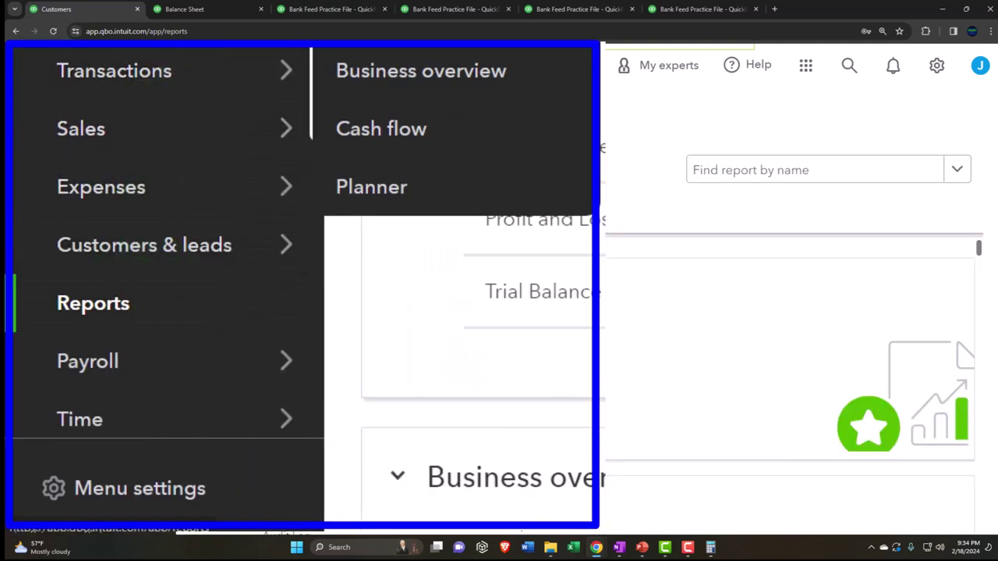
scroll(139, 294, down, 7)
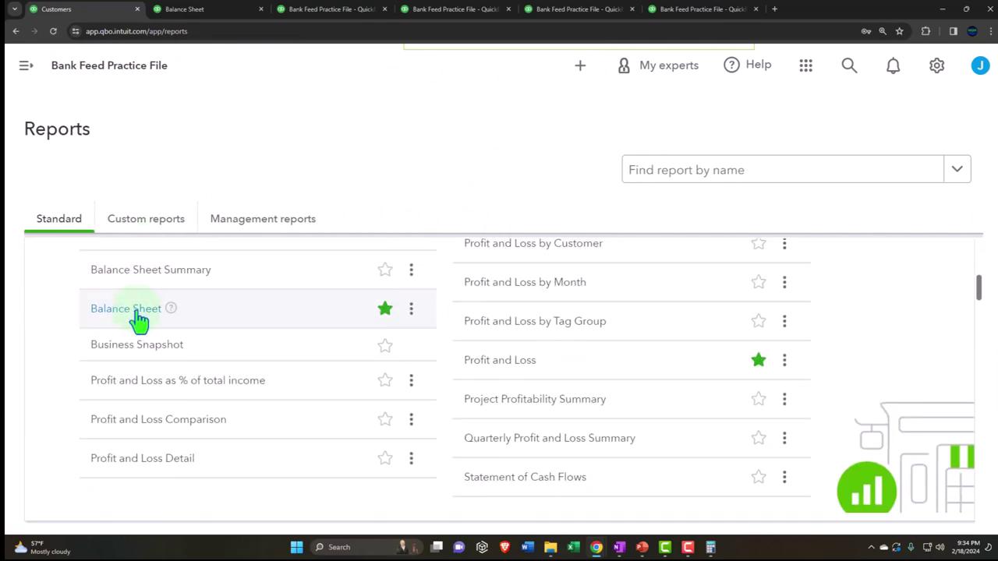
scroll(137, 336, down, 5)
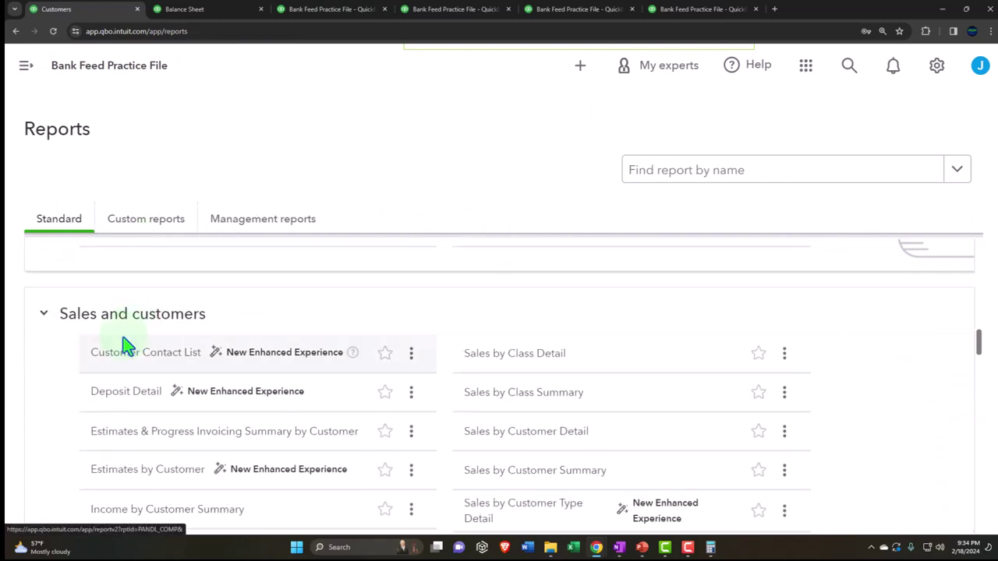
key(ctrl+minus)
scroll(83, 347, down, 1)
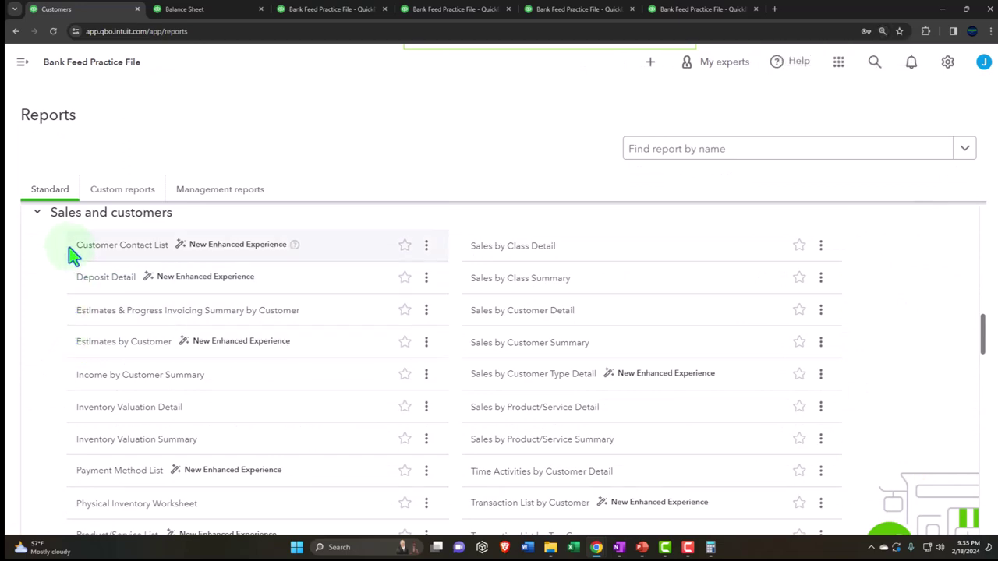
Review the income accounts on the January–March 2024 Profit and Loss alongside the list of new transaction forms
click(323, 9)
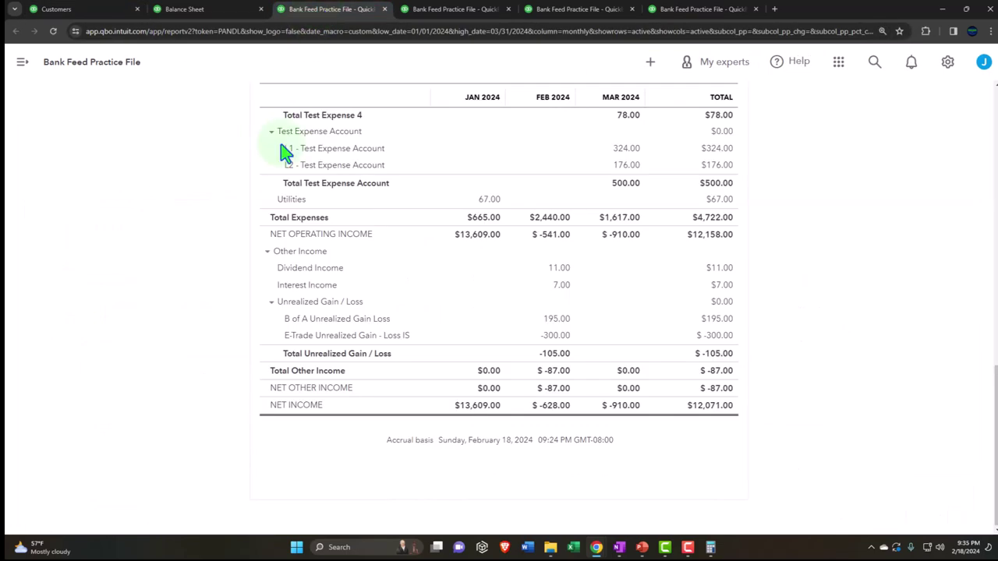
scroll(273, 234, up, 4)
scroll(272, 236, up, 4)
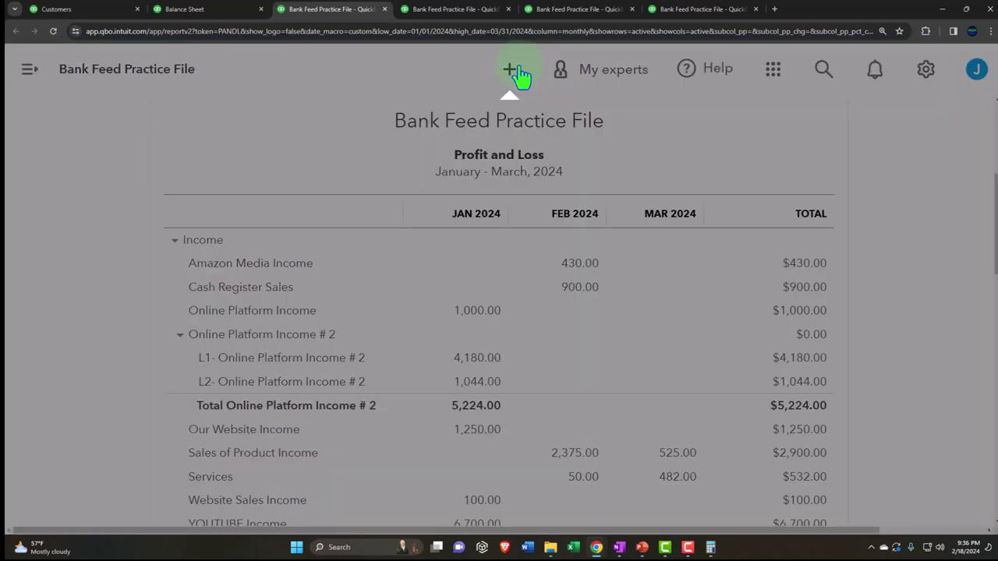
click(512, 70)
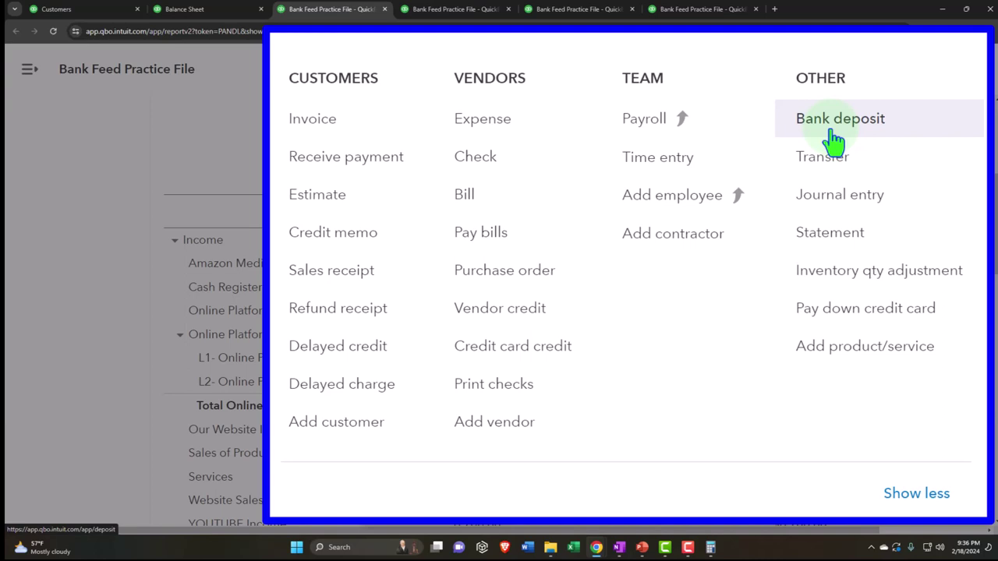
click(146, 189)
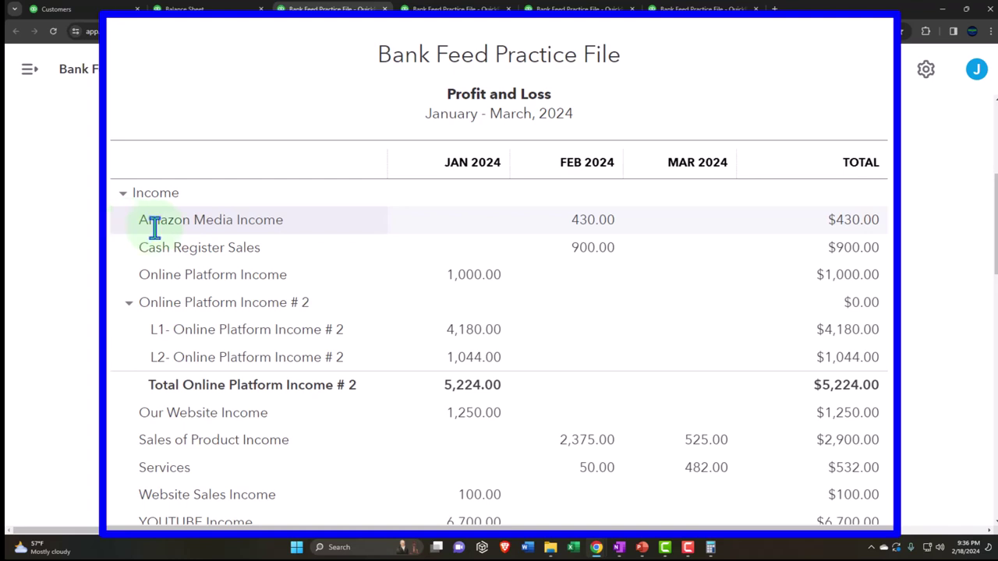
scroll(154, 227, down, 2)
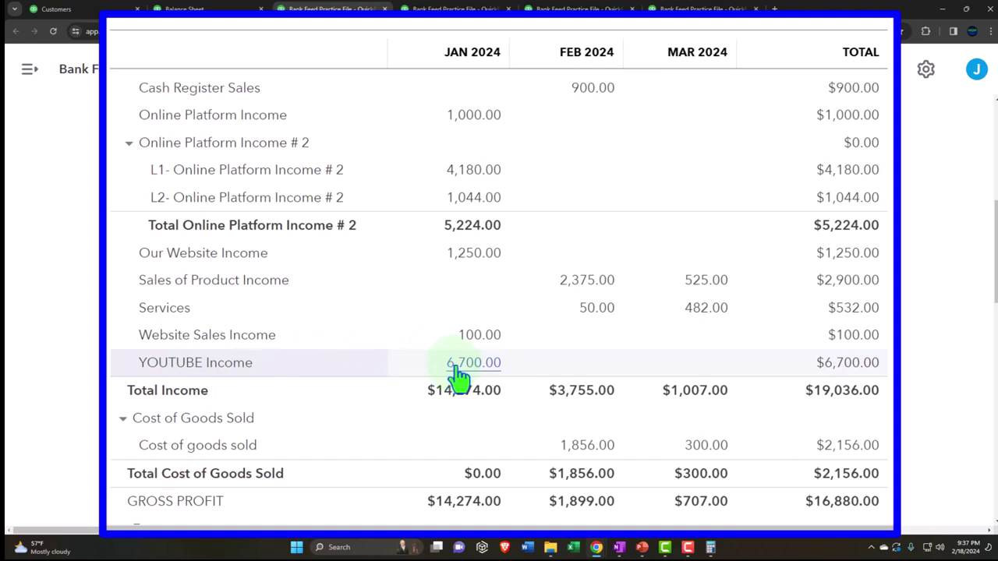
scroll(458, 377, up, 2)
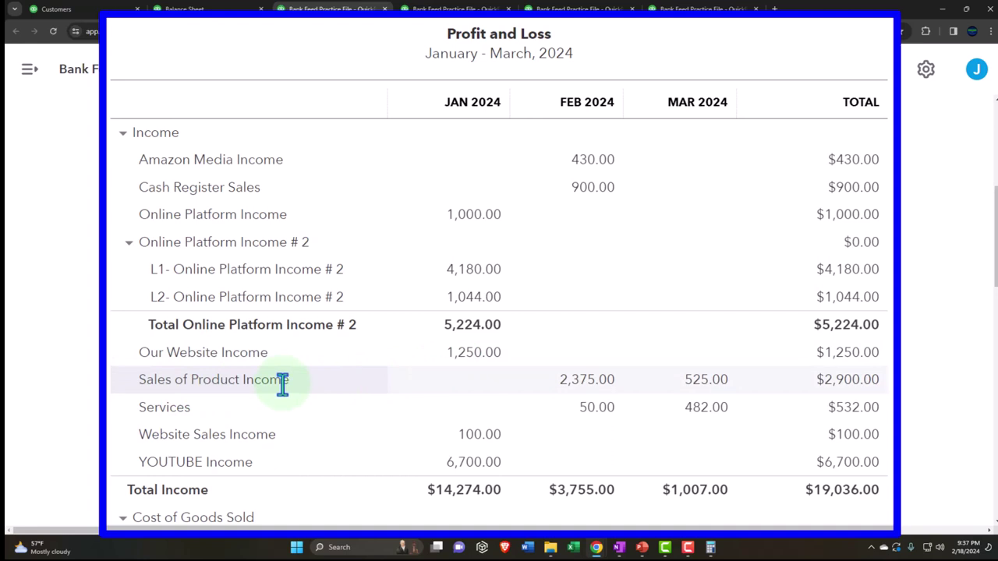
click(511, 77)
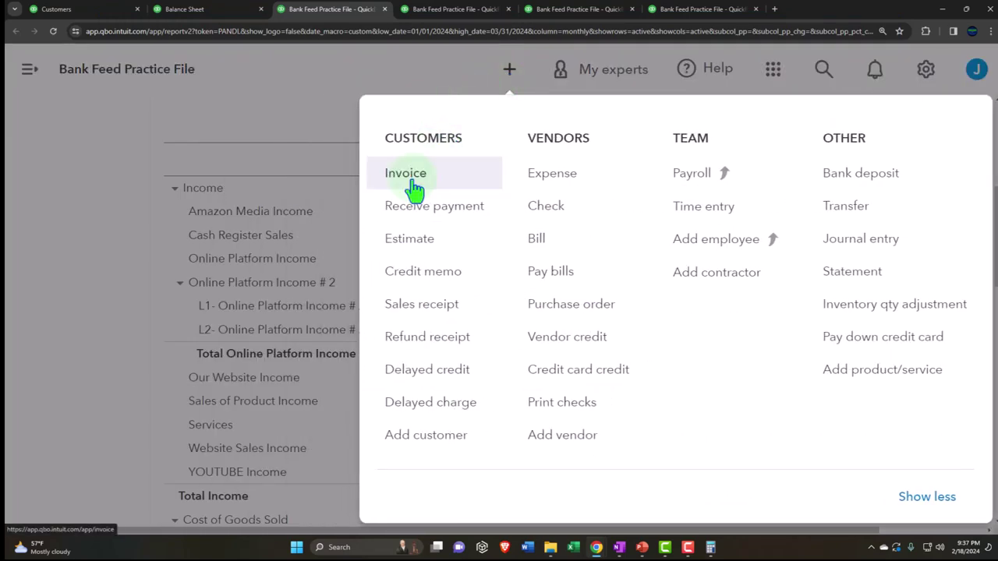
click(101, 48)
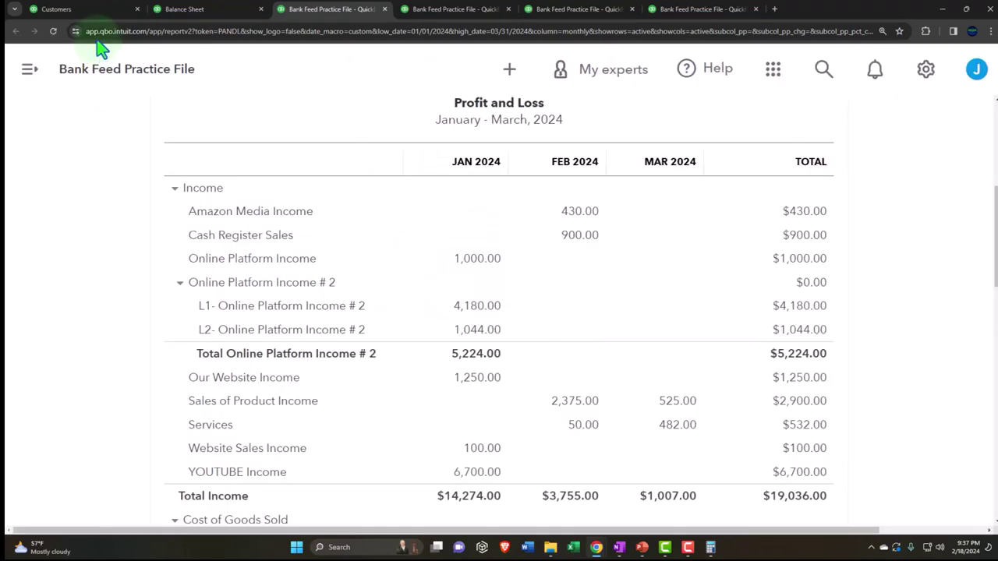
Open Income by Customer Summary from the Sales and customers reports in a new browser tab and collapse its navigation menu
click(78, 8)
key(ctrl+plus)
key(ctrl+plus)
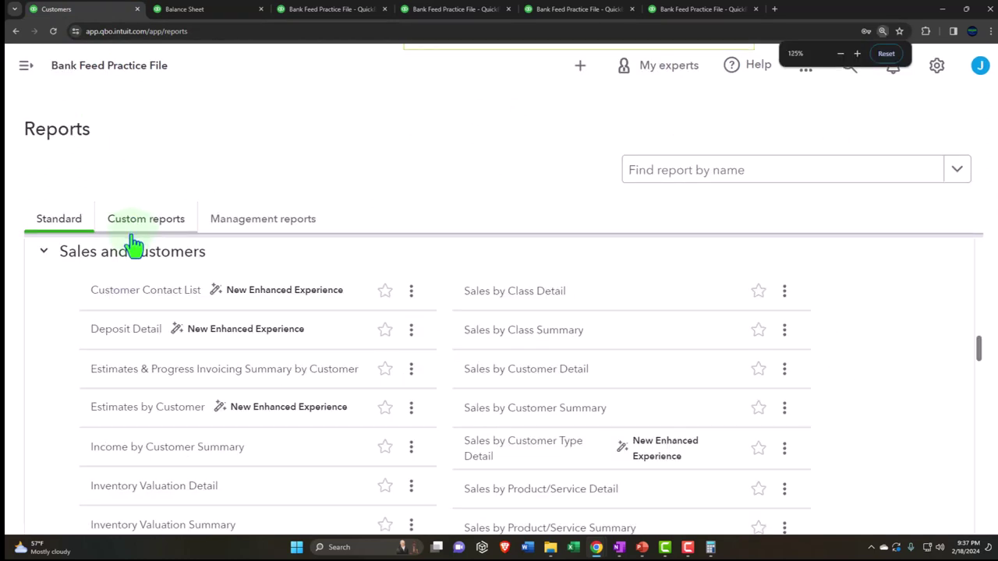
key(ctrl+minus)
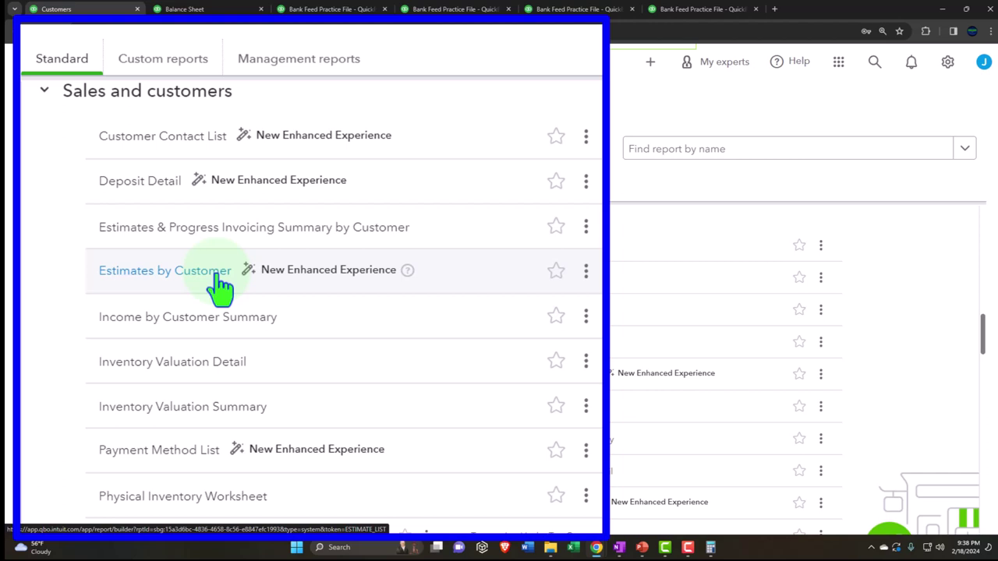
scroll(162, 355, down, 1)
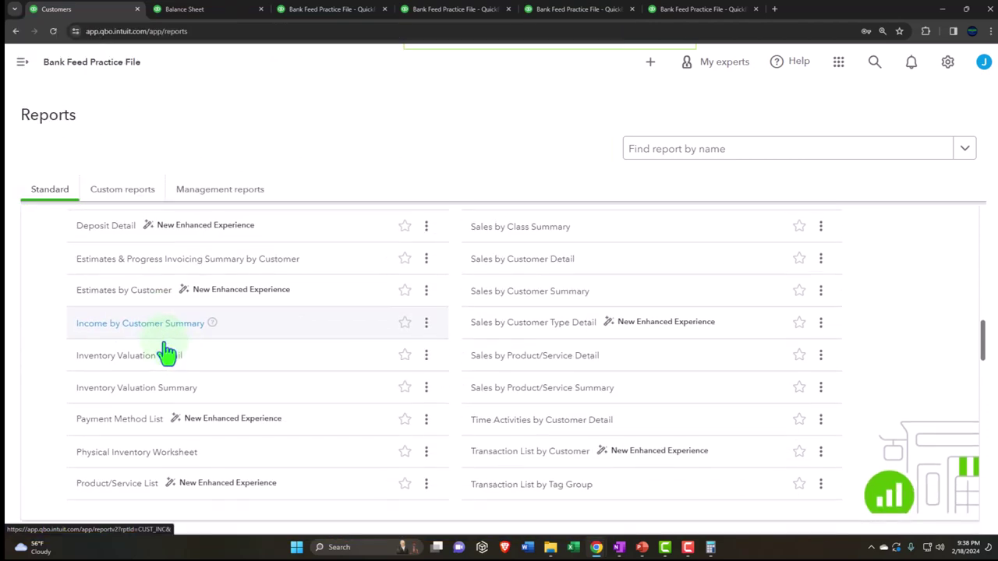
right_click(111, 333)
click(121, 329)
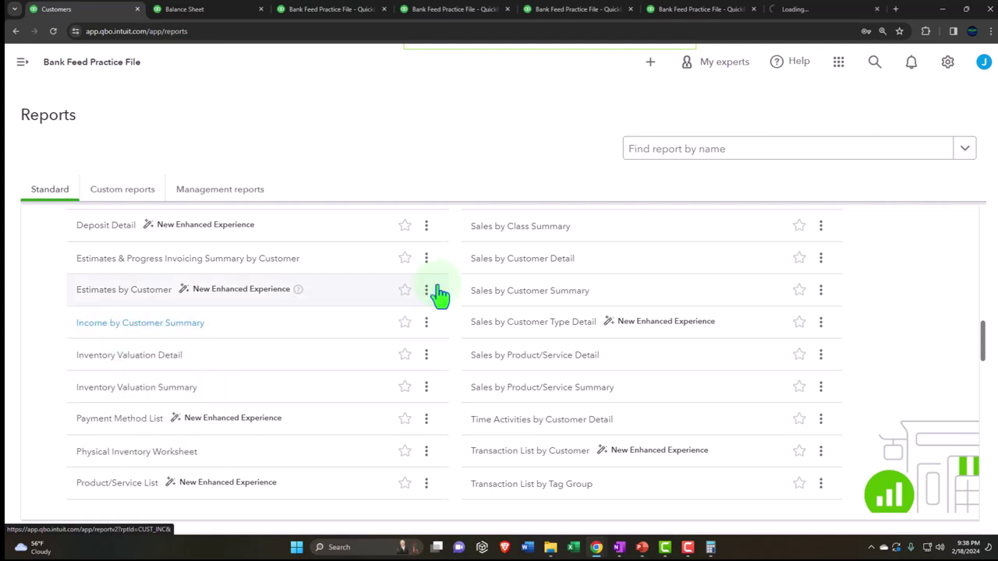
click(788, 9)
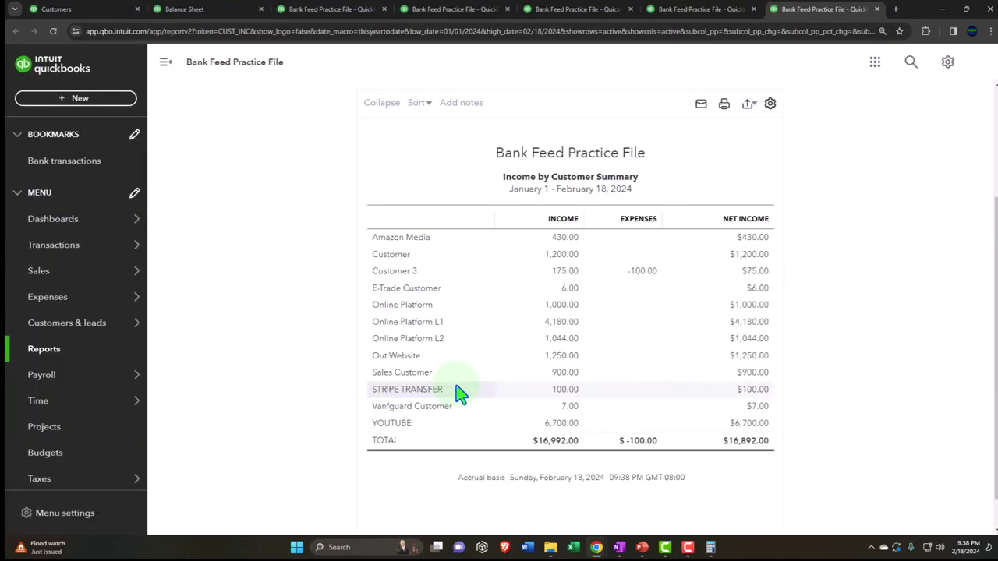
click(166, 62)
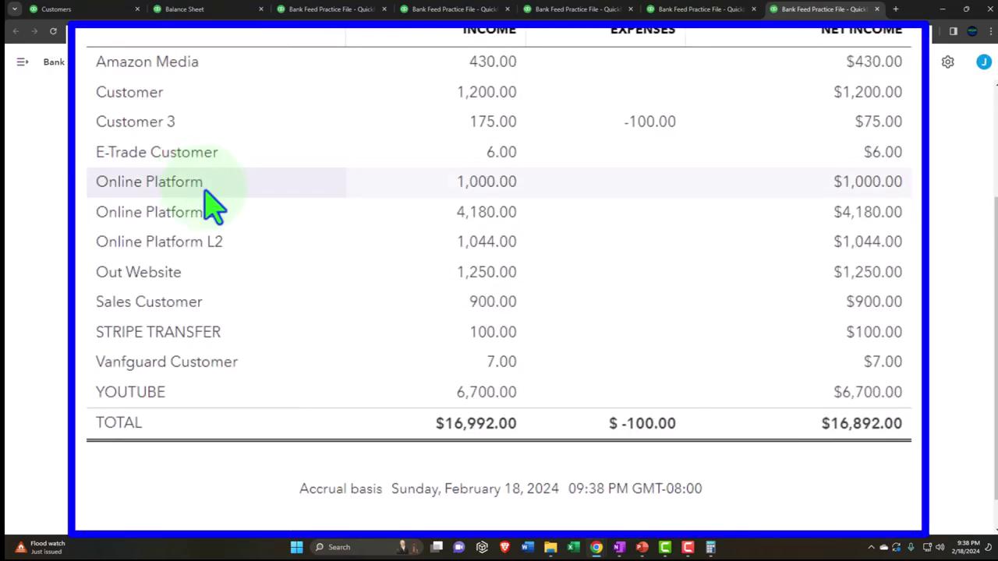
Drill down from Amazon Media's income in the customer summary through its Profit and Loss to the Transaction Report
scroll(214, 207, up, 2)
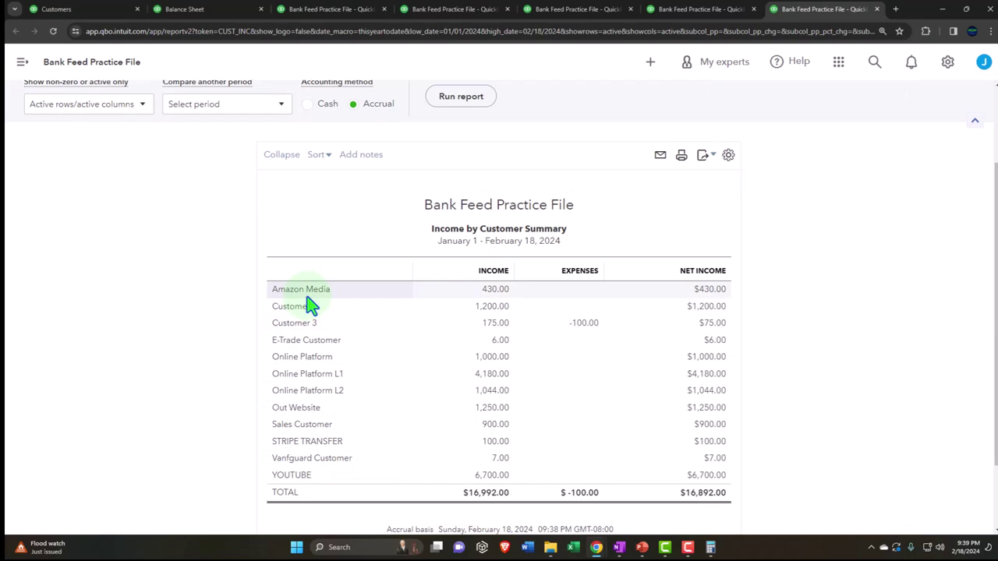
scroll(311, 304, up, 2)
scroll(308, 305, down, 3)
scroll(314, 314, up, 3)
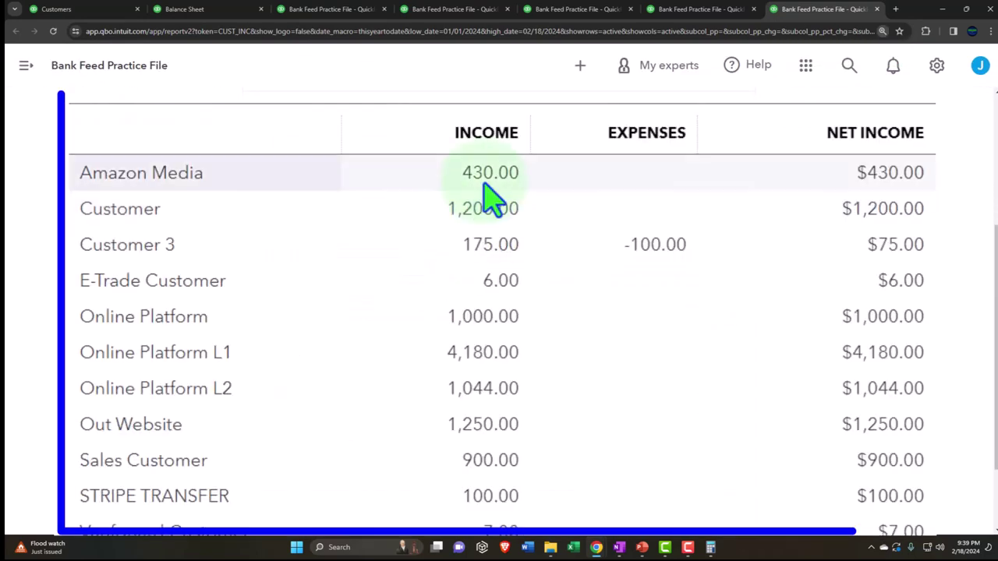
click(490, 174)
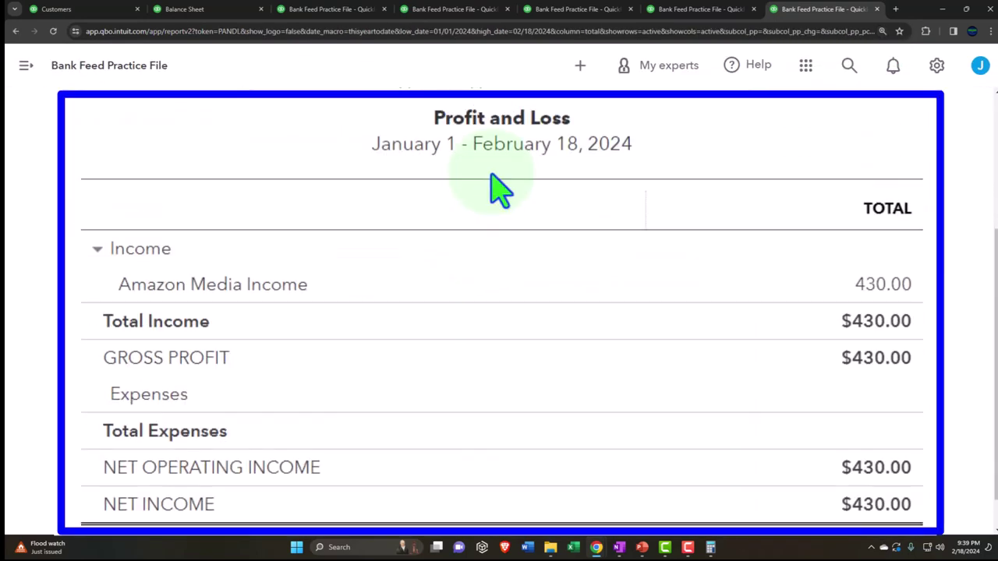
click(883, 287)
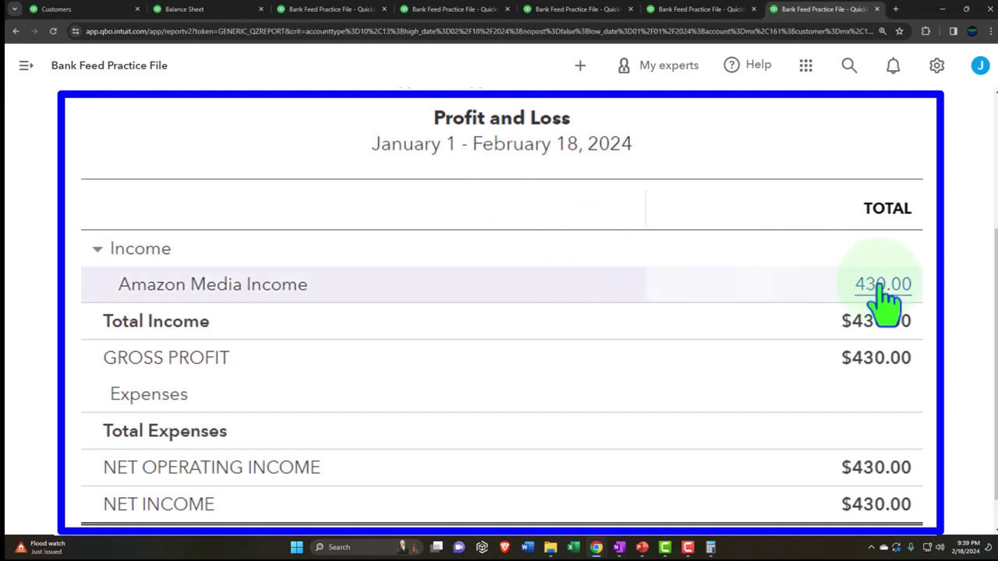
scroll(885, 299, down, 1)
click(886, 300)
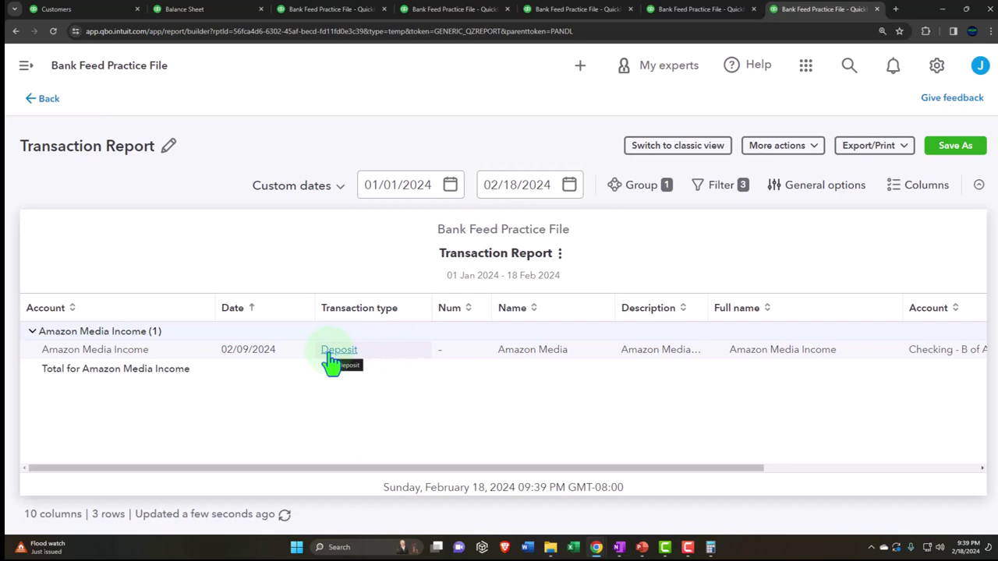
Go back from the Transaction Report through the Amazon Media Profit and Loss to the standard reports list
click(49, 100)
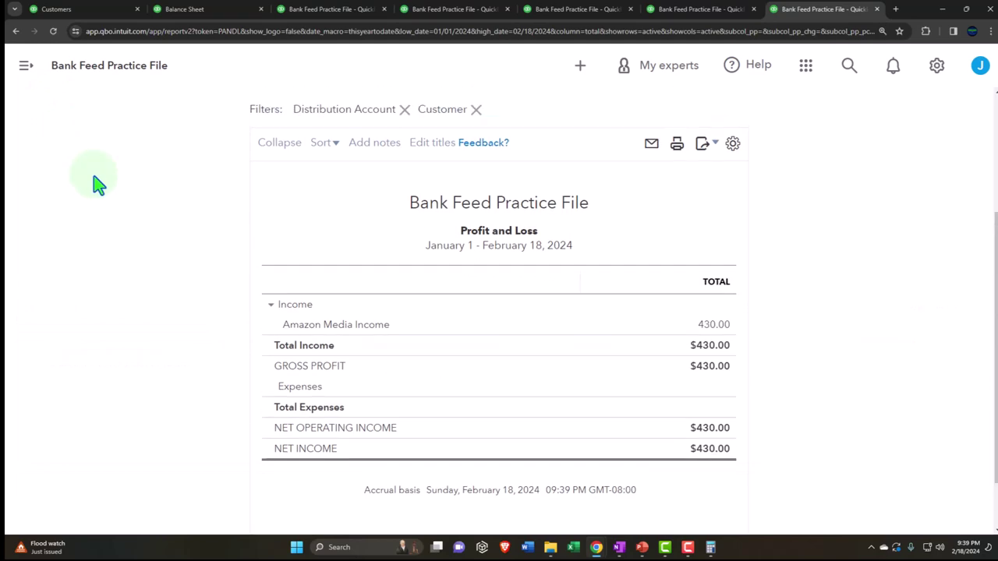
scroll(216, 389, down, 3)
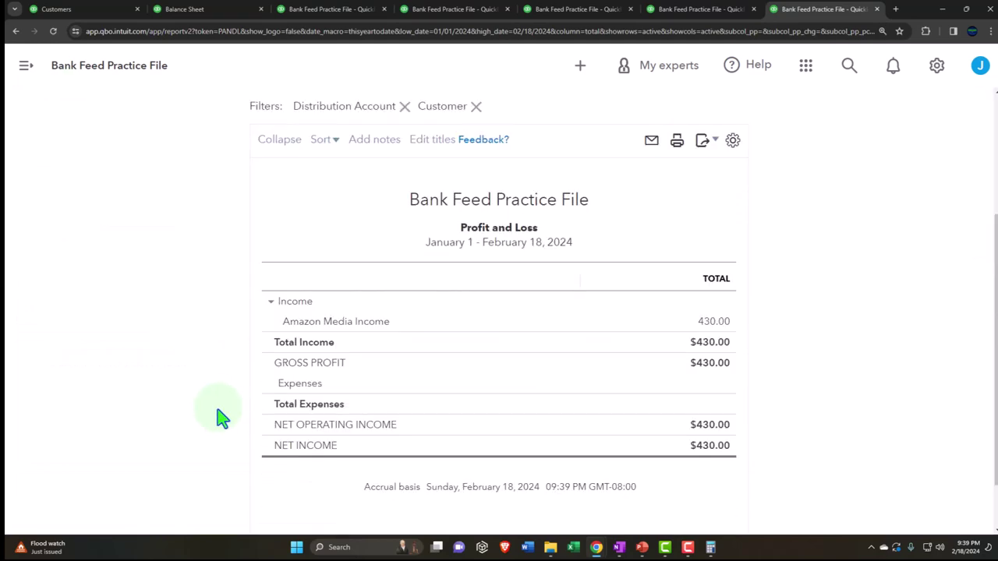
scroll(87, 165, up, 3)
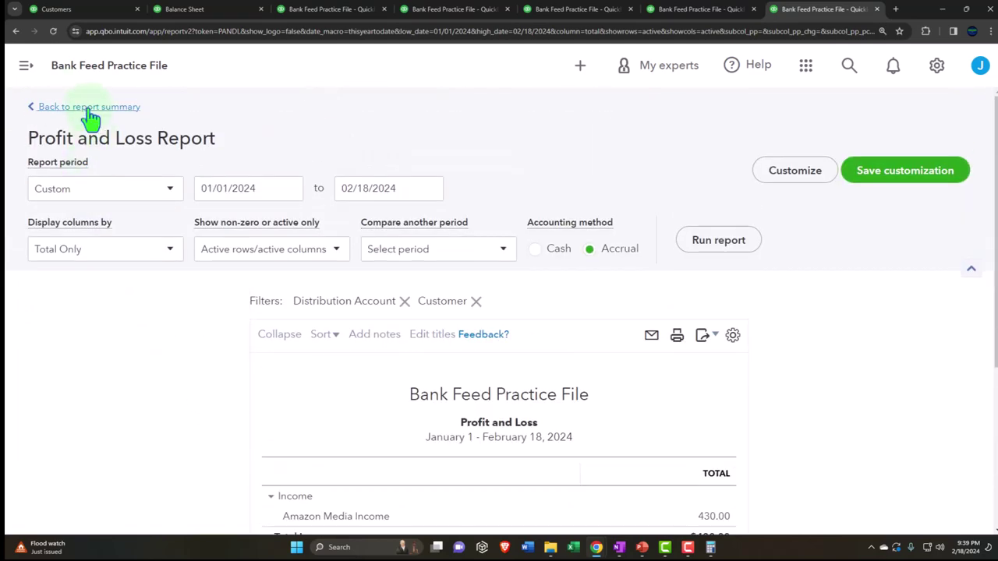
click(88, 107)
Reopen Income by Customer Summary in a separate browser tab and collapse the navigation menu there
scroll(109, 389, down, 12)
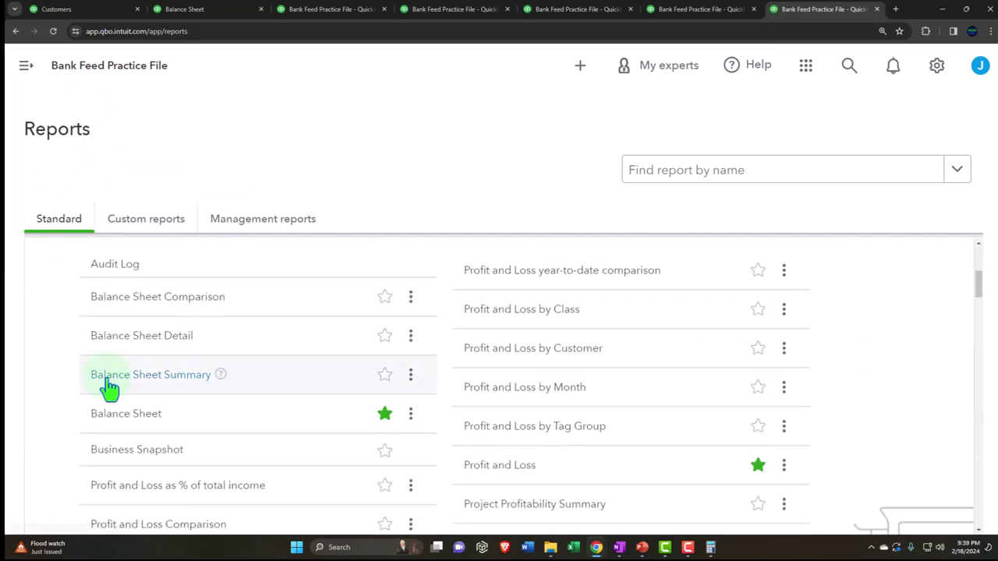
scroll(81, 404, down, 2)
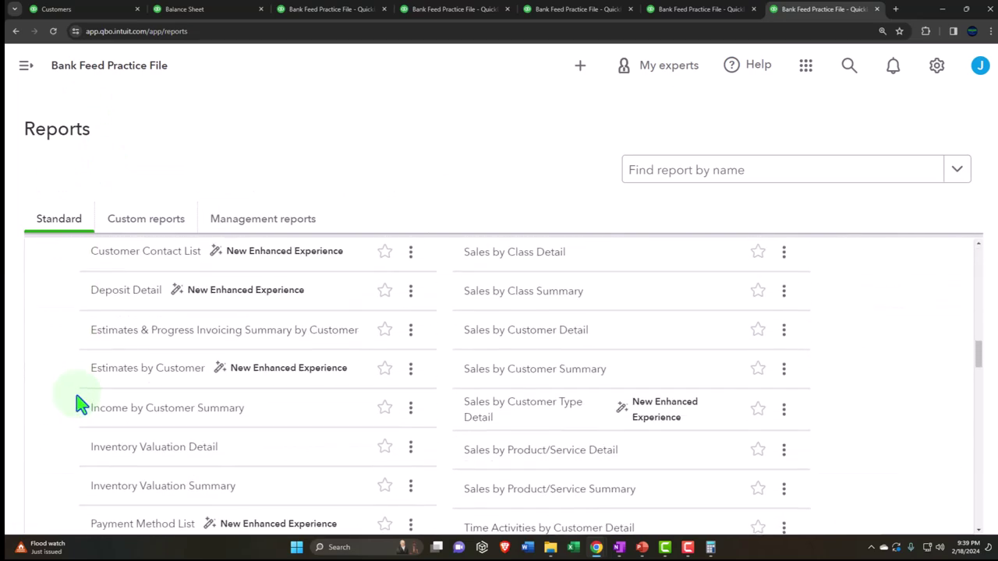
scroll(81, 404, up, 1)
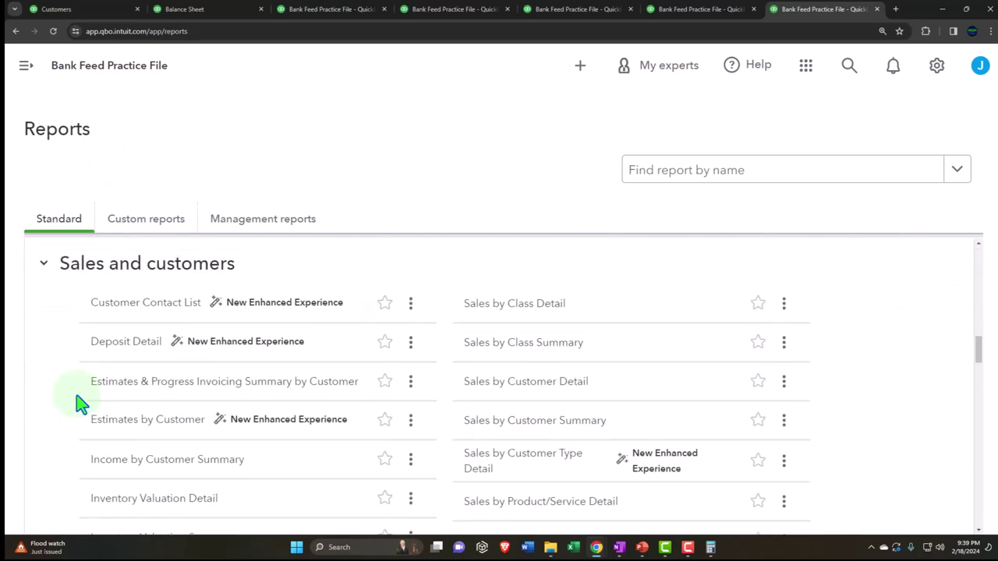
right_click(147, 466)
click(175, 342)
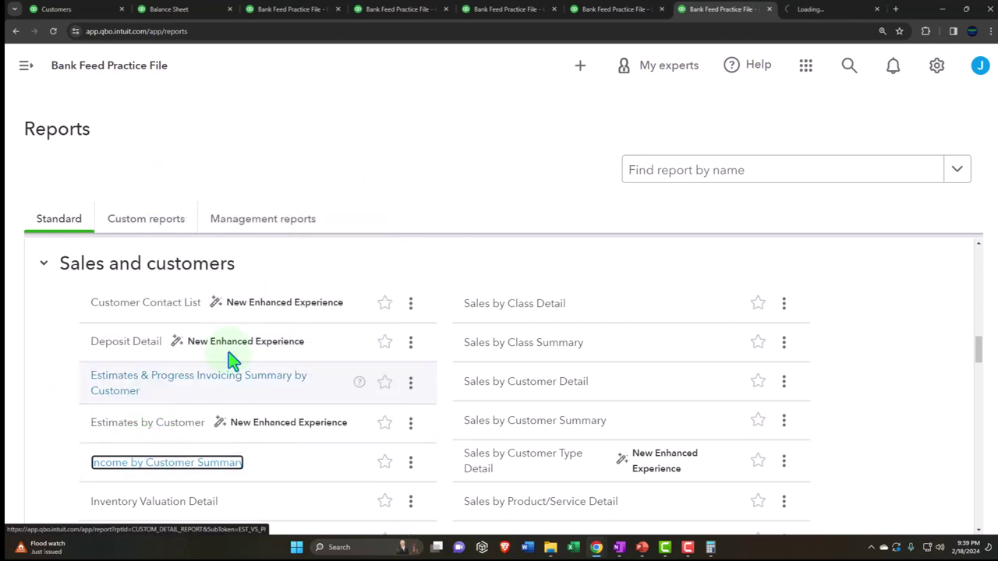
click(858, 8)
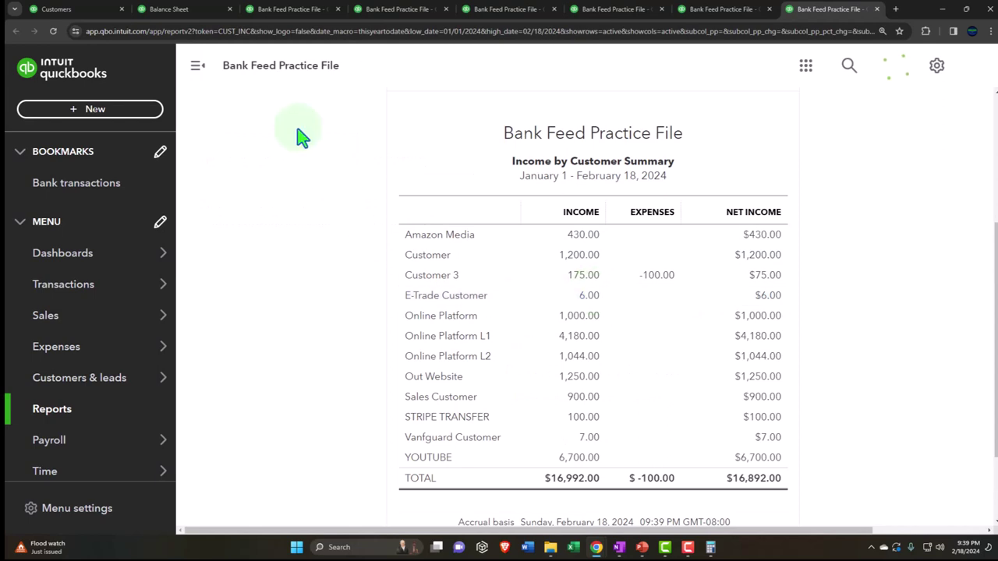
click(199, 66)
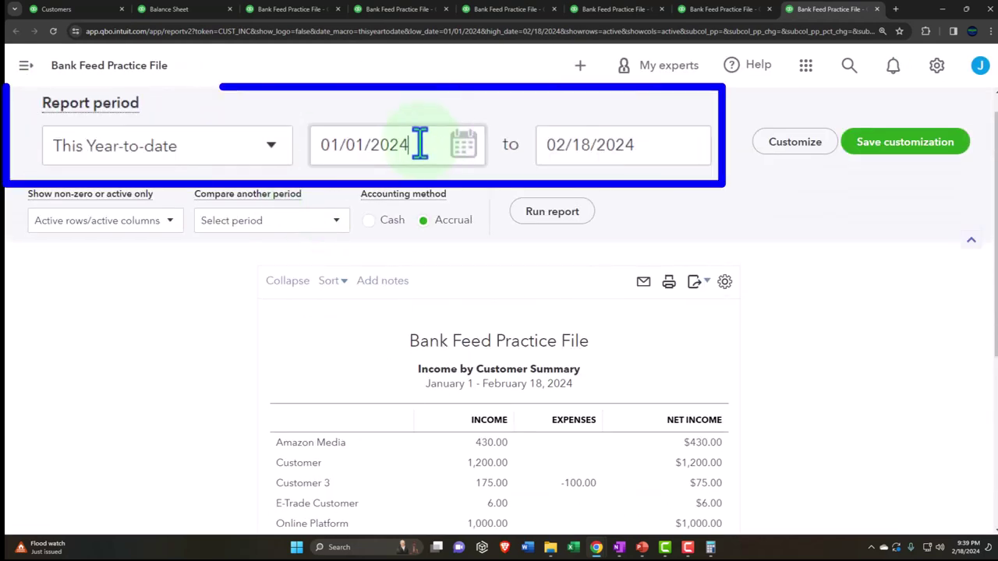
Set the Income by Customer Summary period to 01/01/2024 through 01/31/2024 and run the report
click(262, 160)
key(Tab)
text(0)
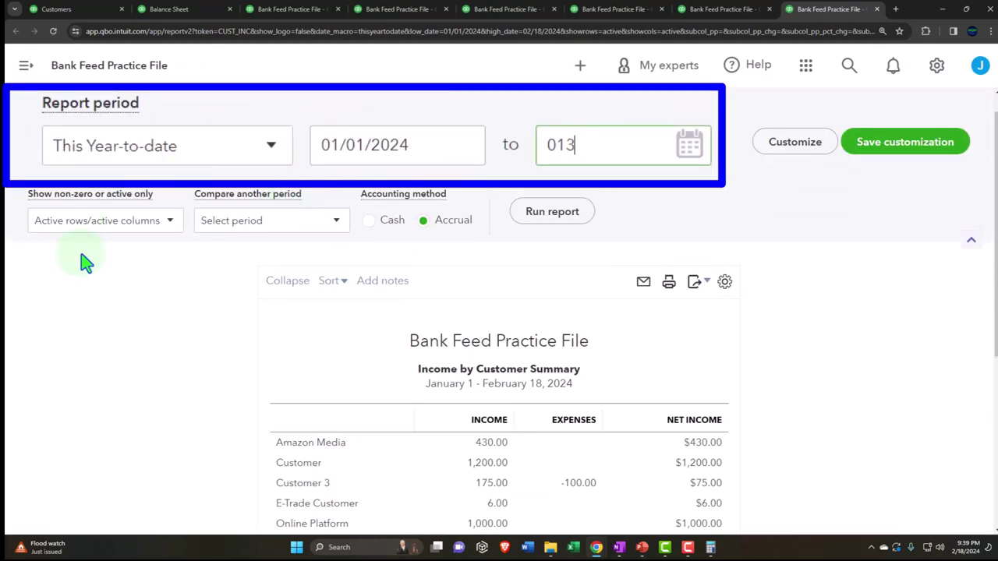
key(Tab)
click(534, 212)
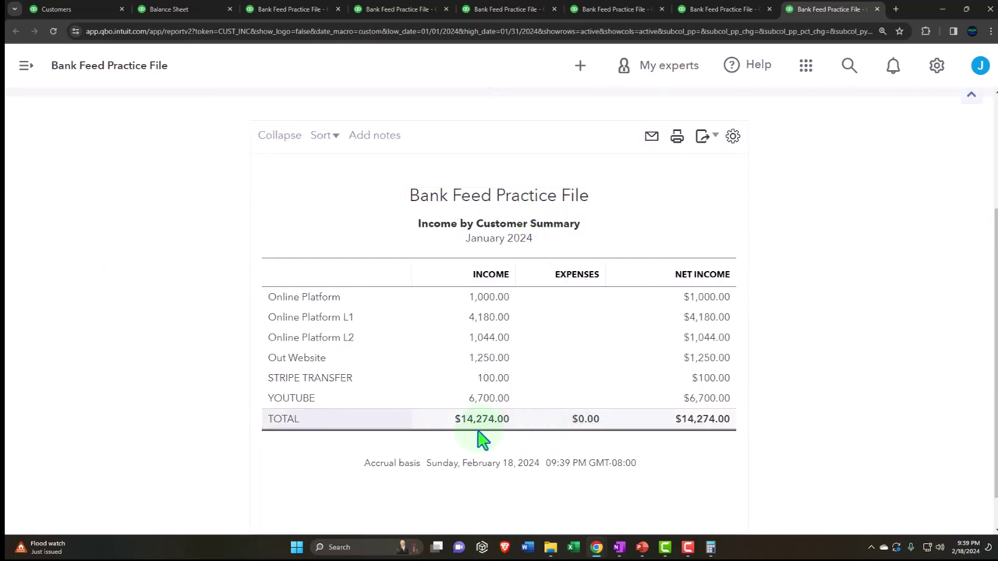
Compare the customer summary's January total with January Total Income on the Profit and Loss, collapsing and re-expanding the Income section
click(178, 9)
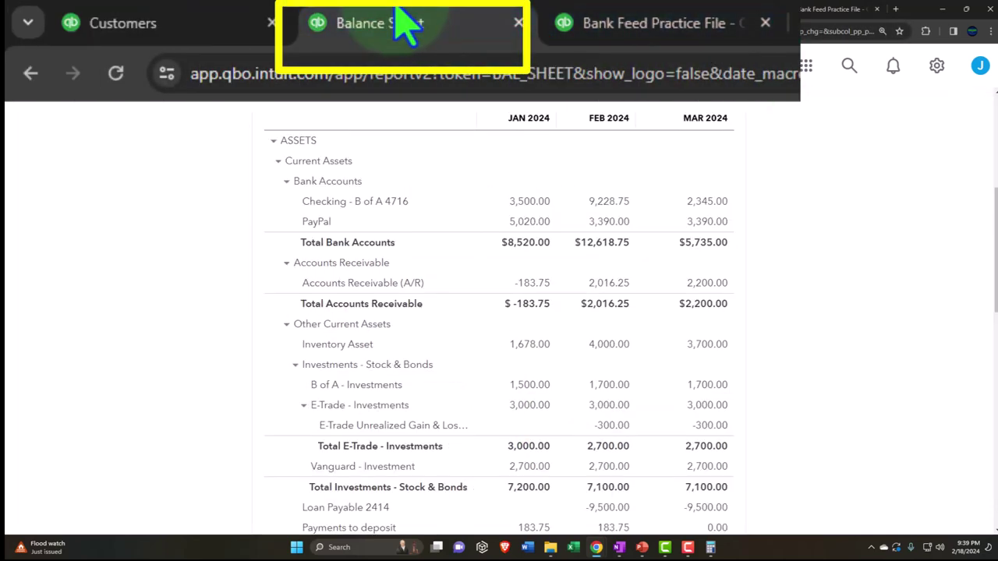
click(284, 10)
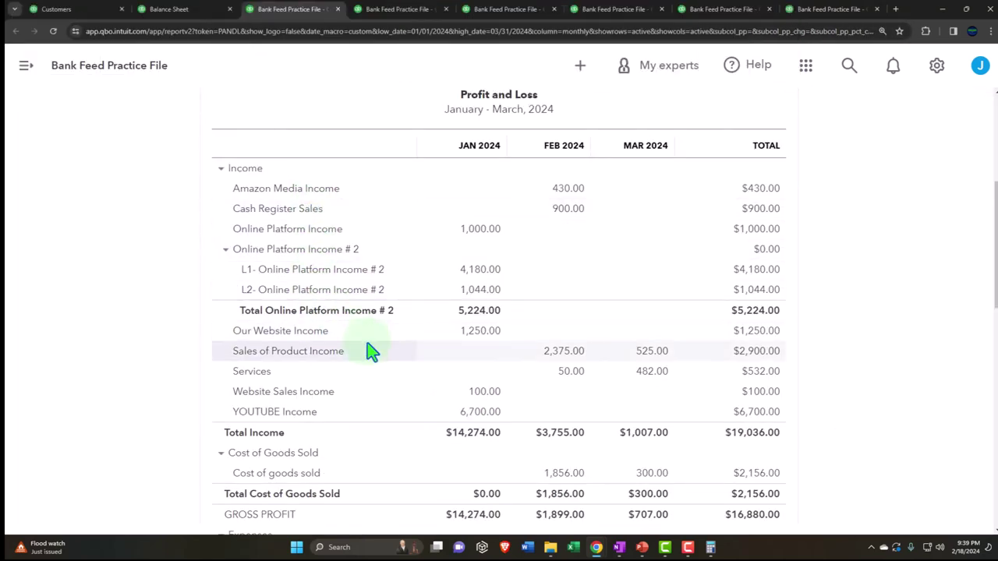
click(221, 168)
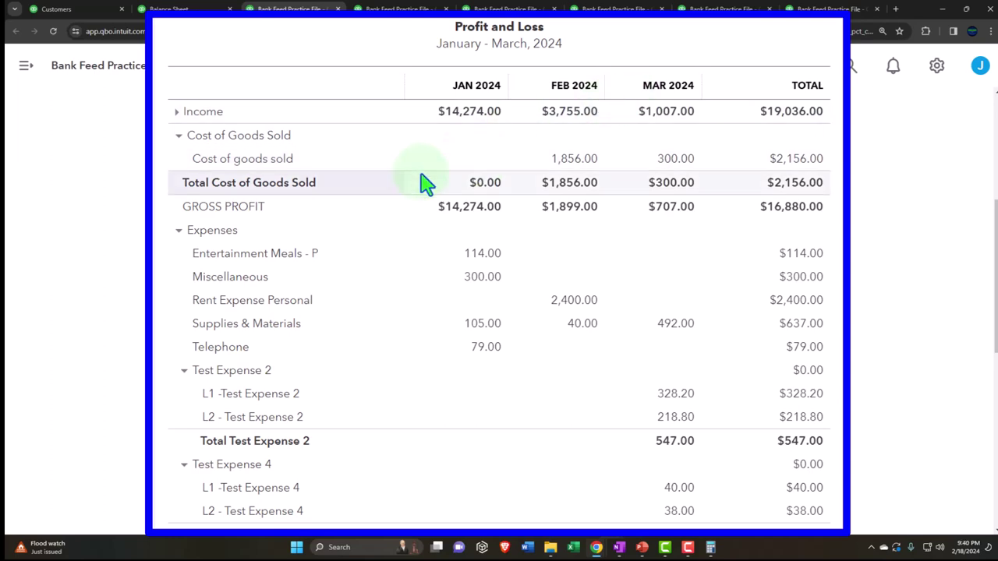
click(177, 113)
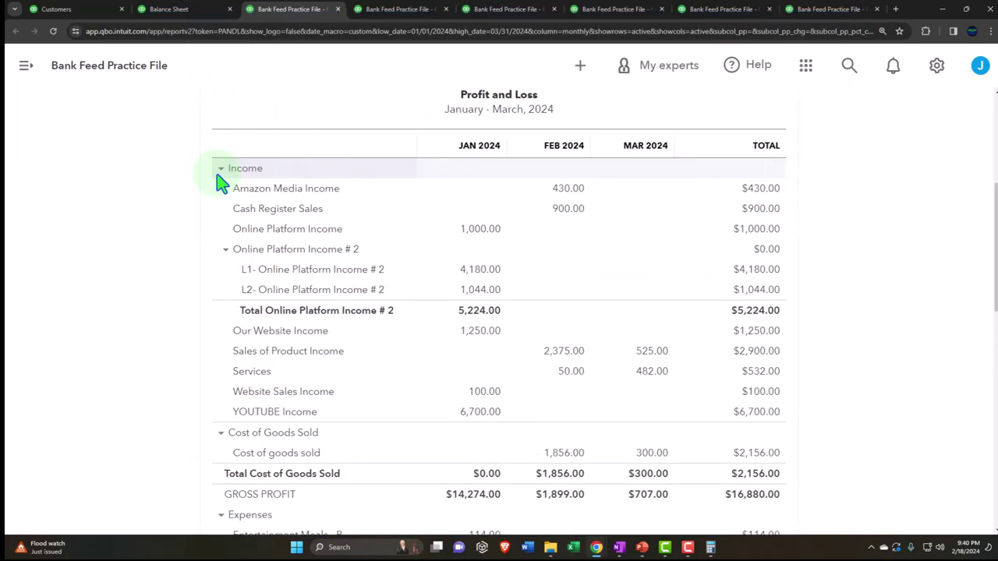
click(637, 32)
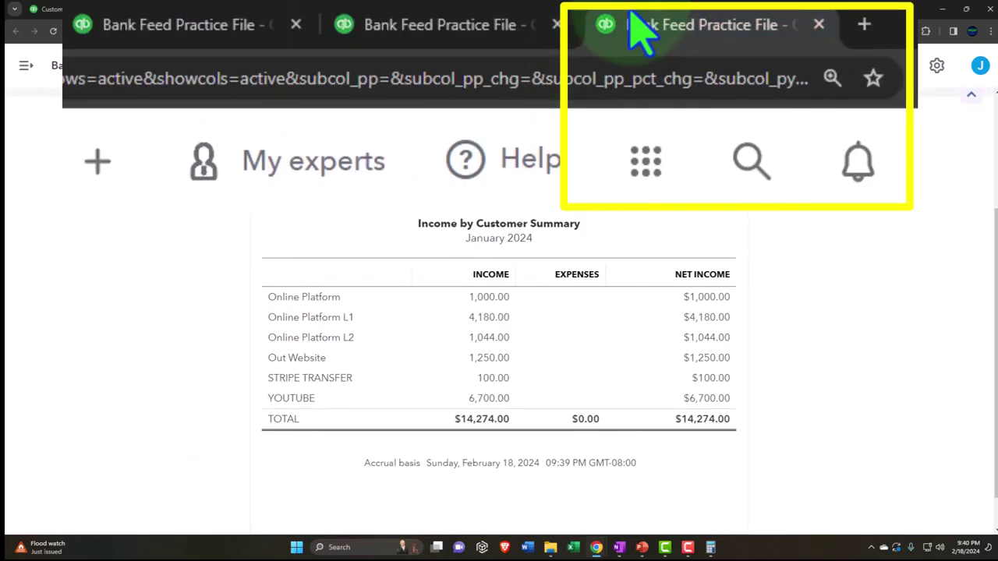
Close Income by Customer Summary, open Inventory Valuation Detail in a separate browser tab, and collapse the navigation menu there
click(819, 25)
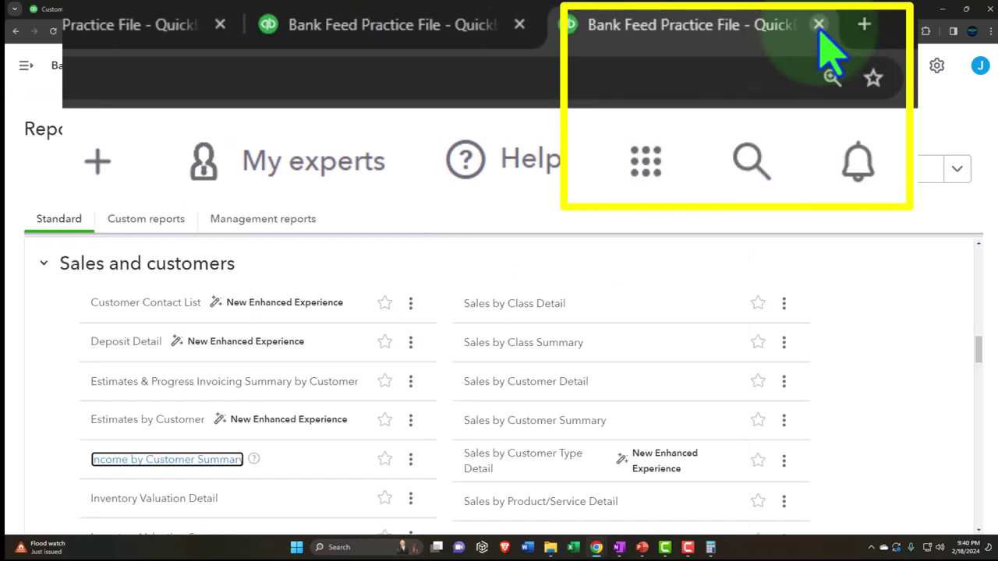
scroll(277, 386, down, 1)
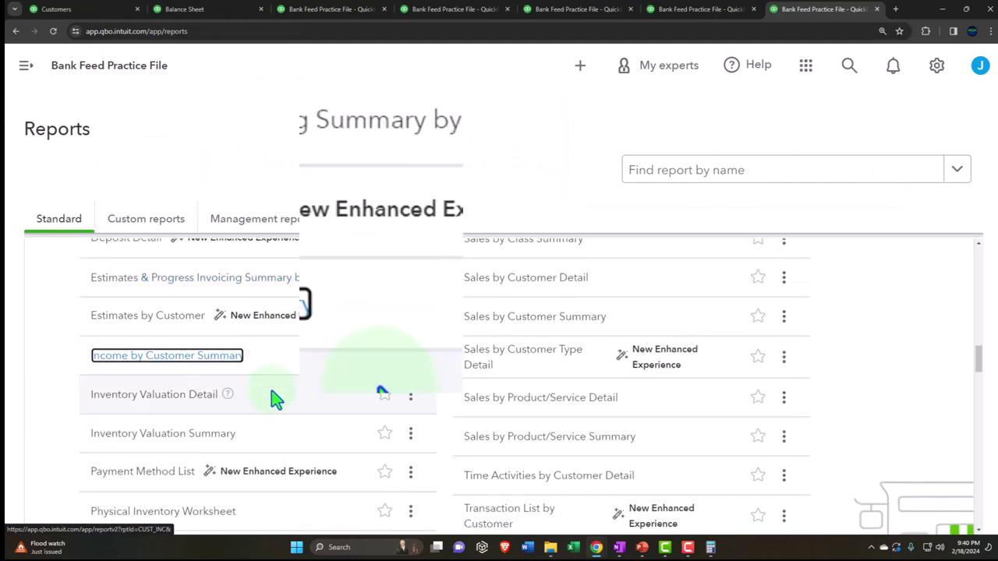
right_click(201, 394)
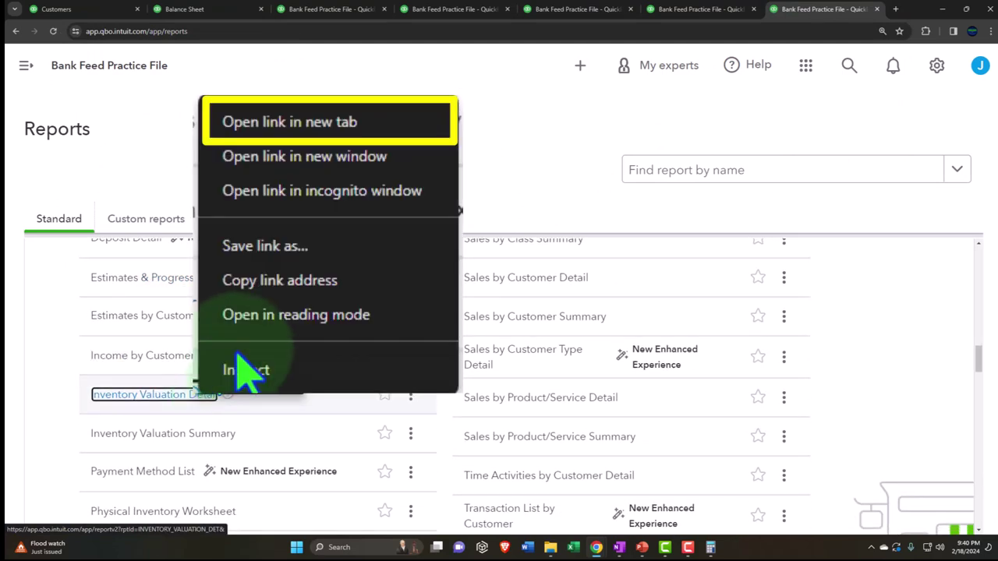
click(49, 372)
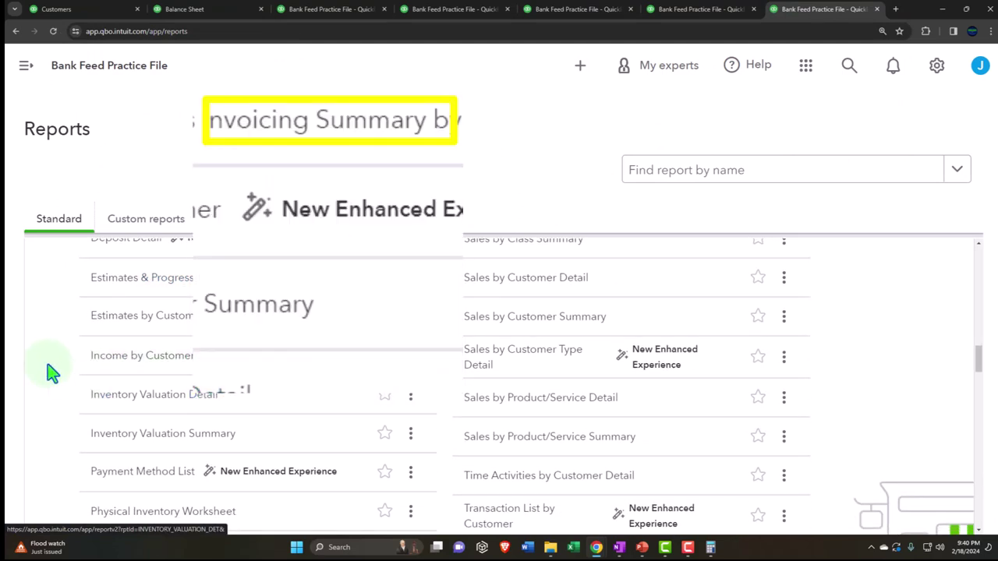
scroll(84, 398, down, 1)
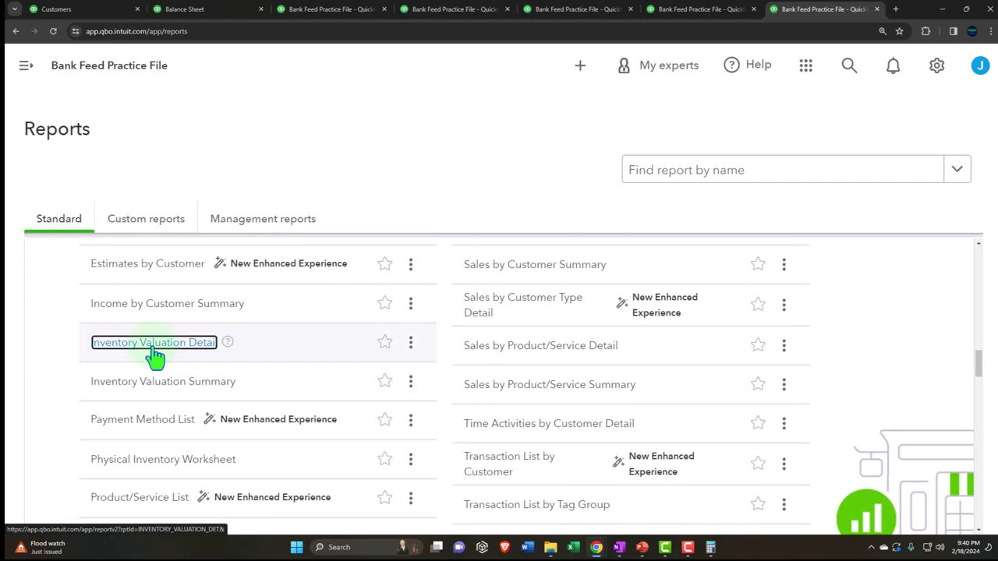
right_click(155, 348)
click(161, 352)
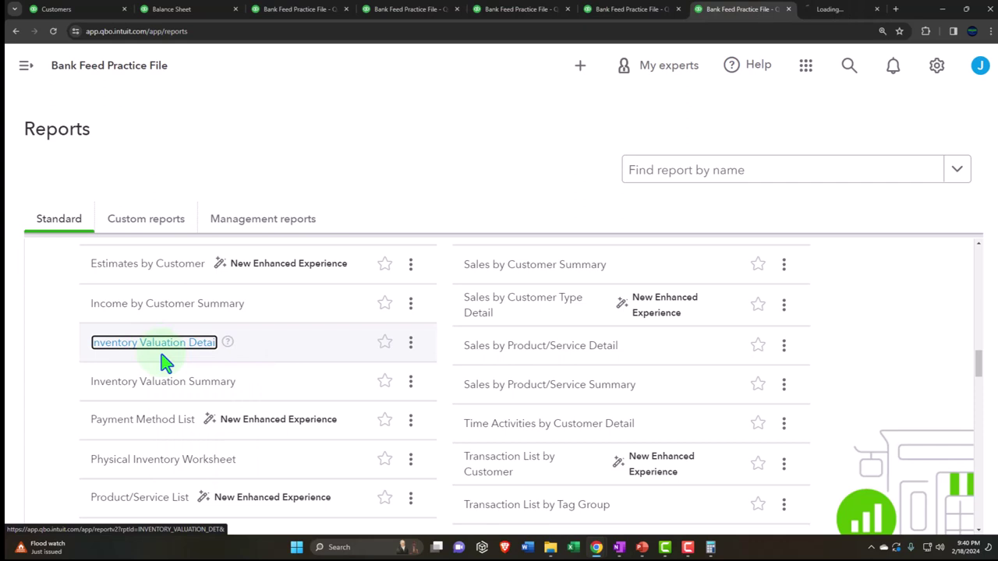
click(807, 11)
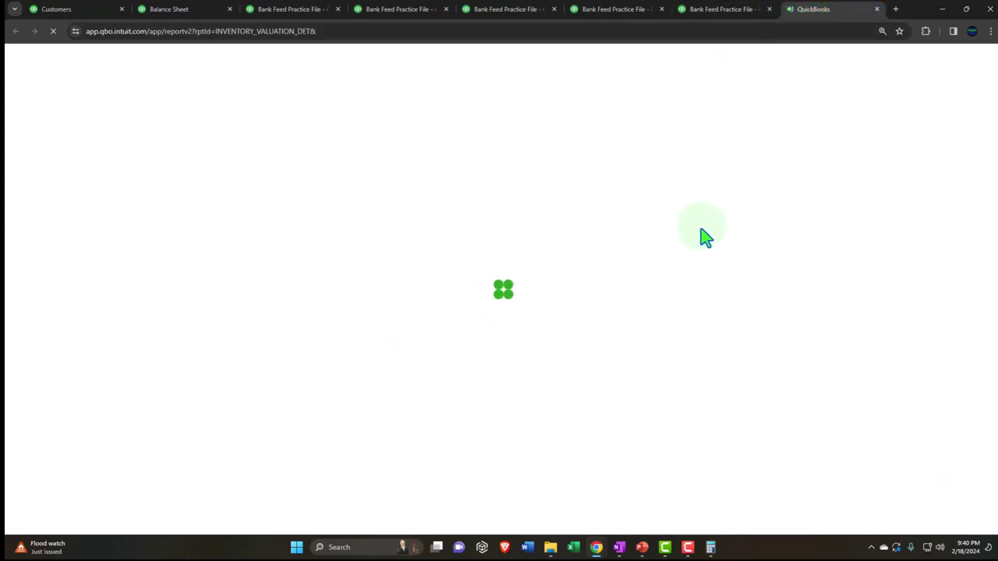
scroll(612, 258, down, 3)
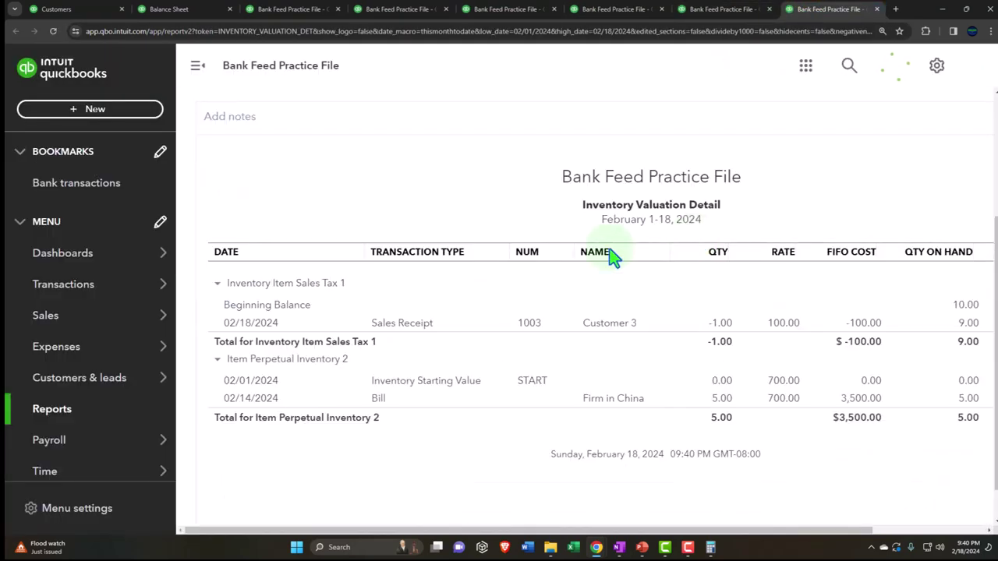
click(198, 66)
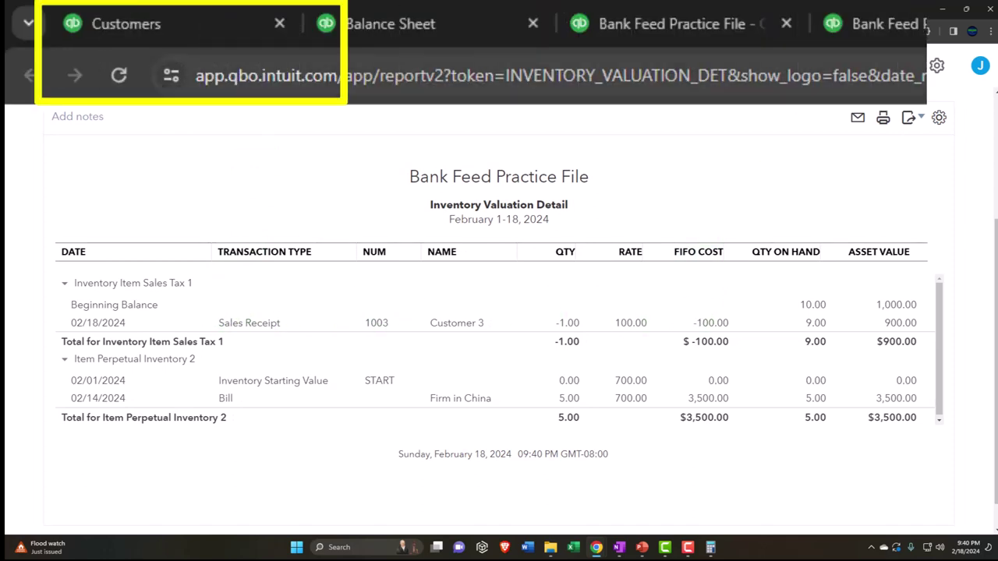
Close Inventory Valuation Detail and open Inventory Valuation Summary from the standard reports list in a separate browser tab
key(alt+Left)
click(456, 27)
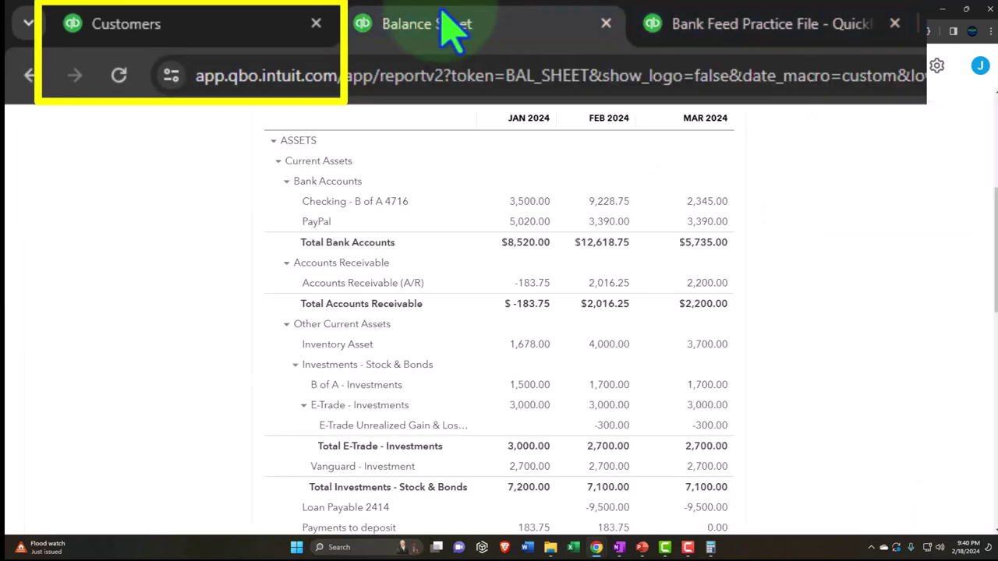
click(201, 18)
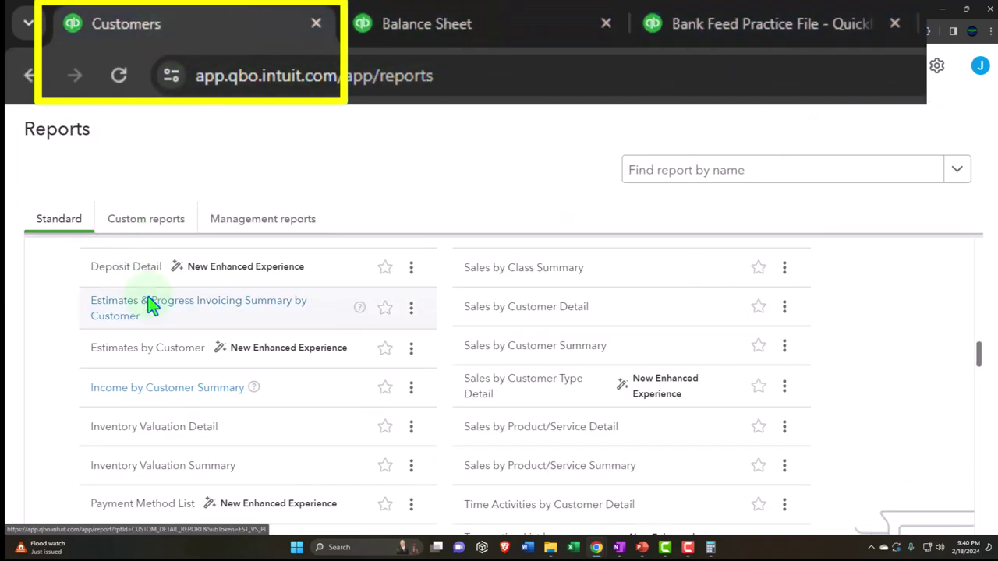
scroll(154, 343, down, 1)
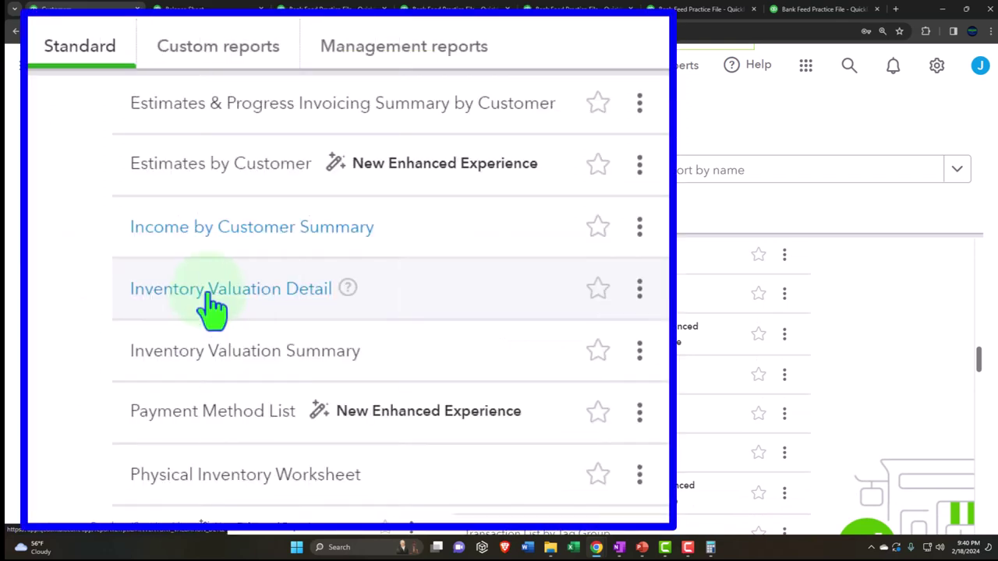
right_click(236, 375)
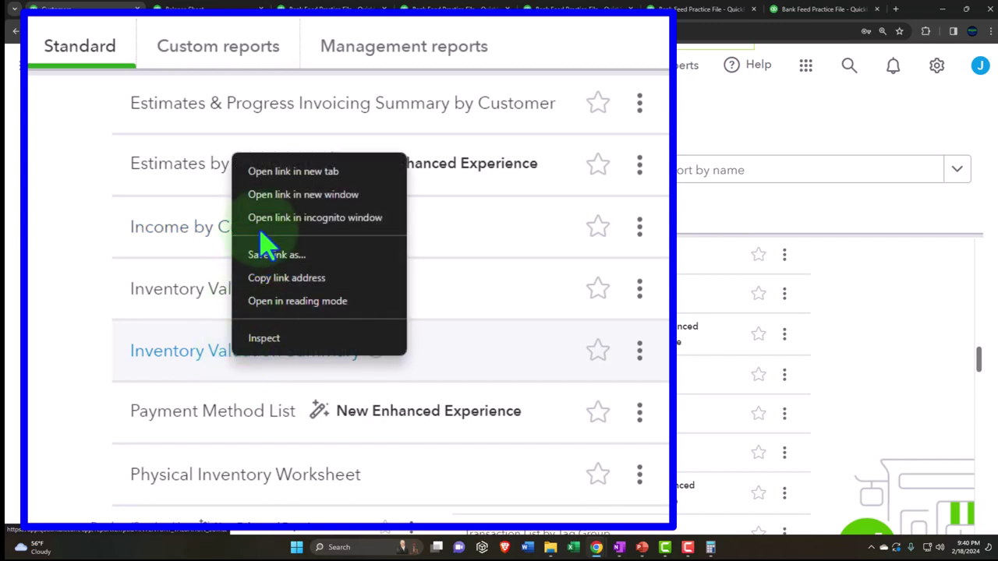
click(281, 173)
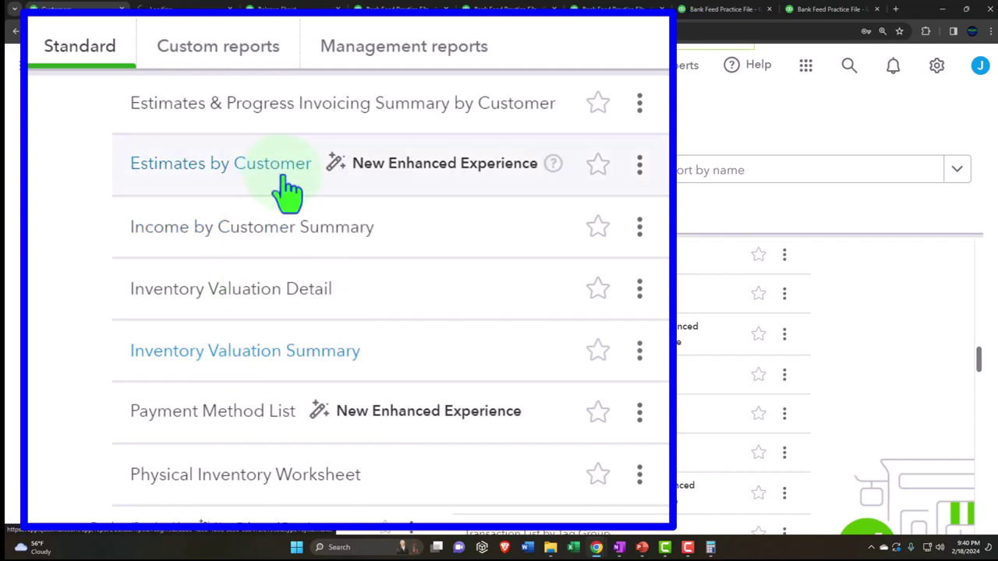
key(ctrl+Tab)
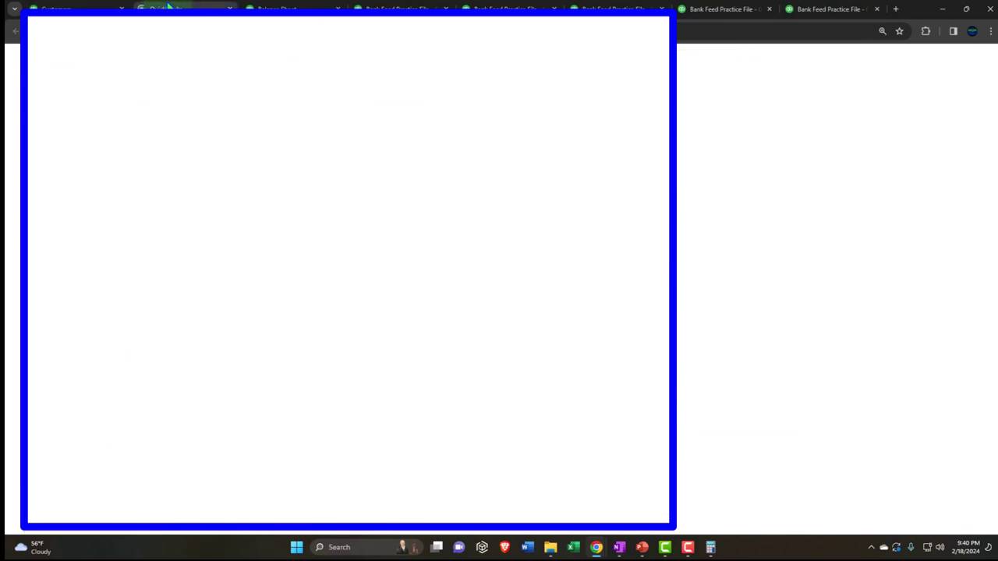
scroll(301, 239, down, 2)
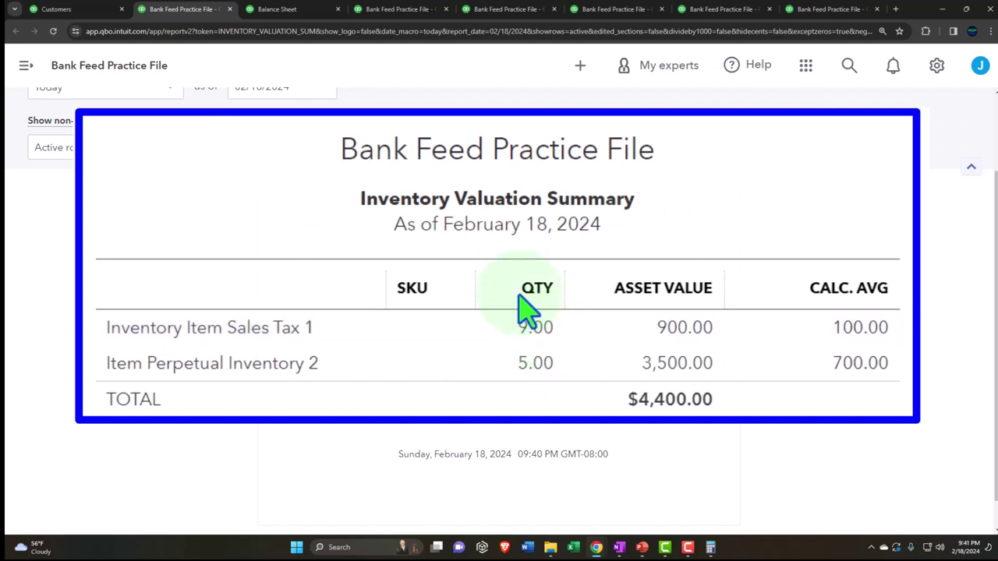
Compare the Inventory Valuation Summary's total asset value with Inventory Asset on the Balance Sheet, and close the summary report
click(265, 9)
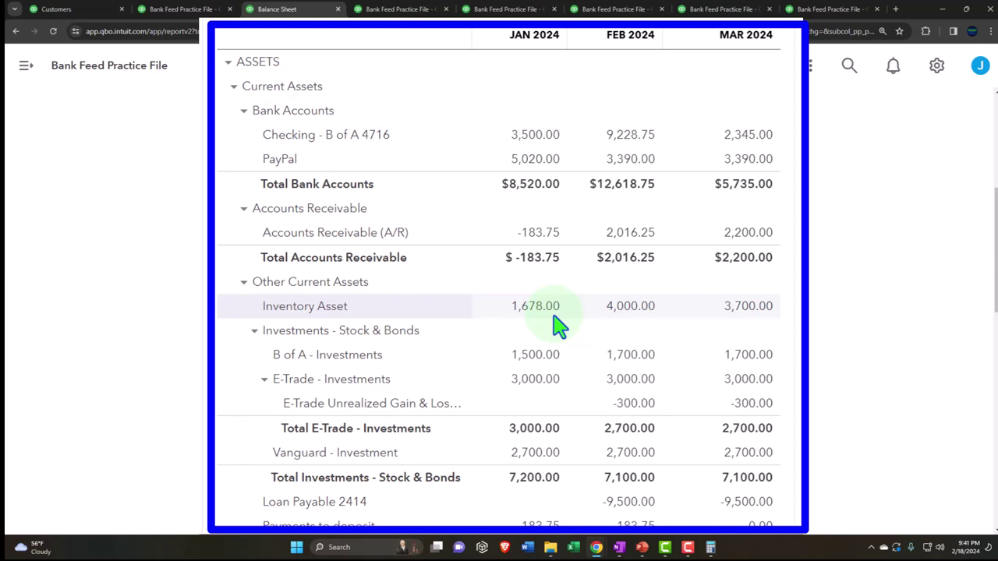
click(182, 10)
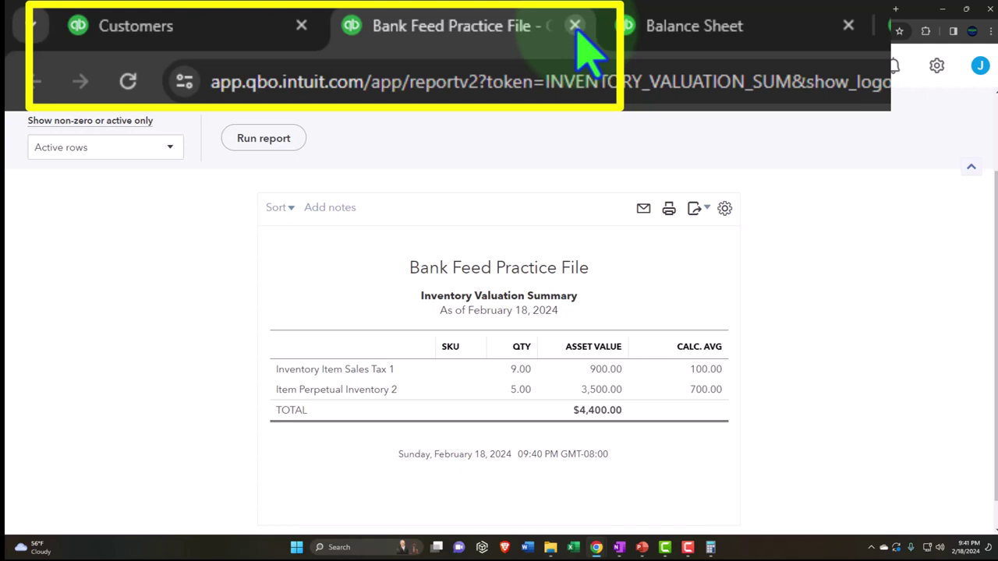
click(575, 26)
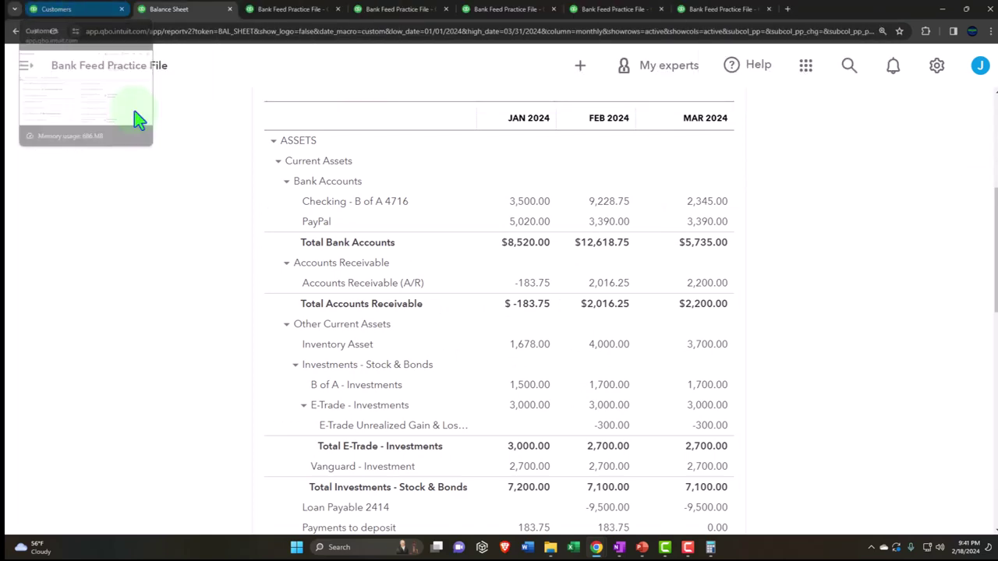
Open Sales by Customer Detail from the Sales and customers reports in a separate browser tab and collapse the navigation menu there
click(99, 9)
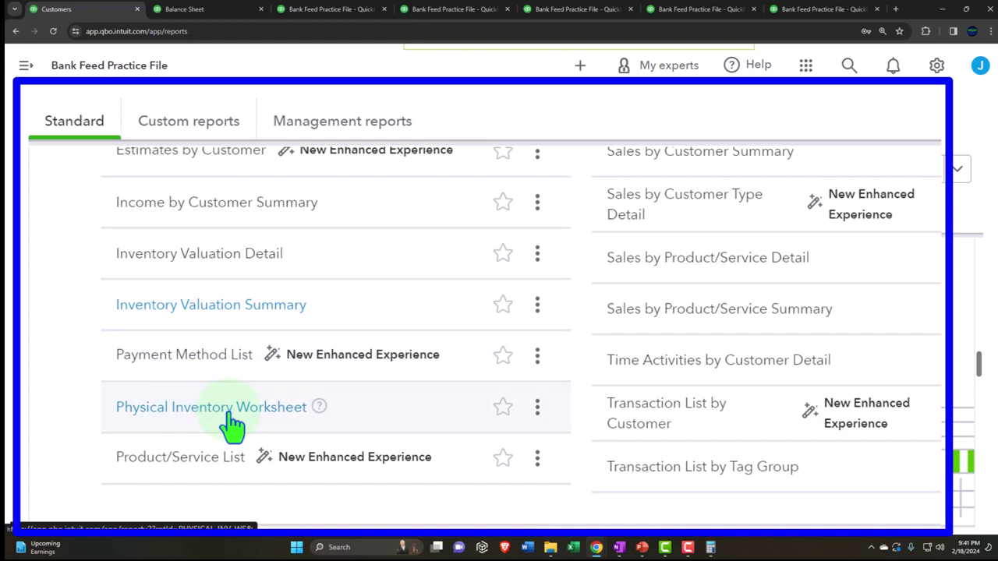
scroll(232, 425, down, 1)
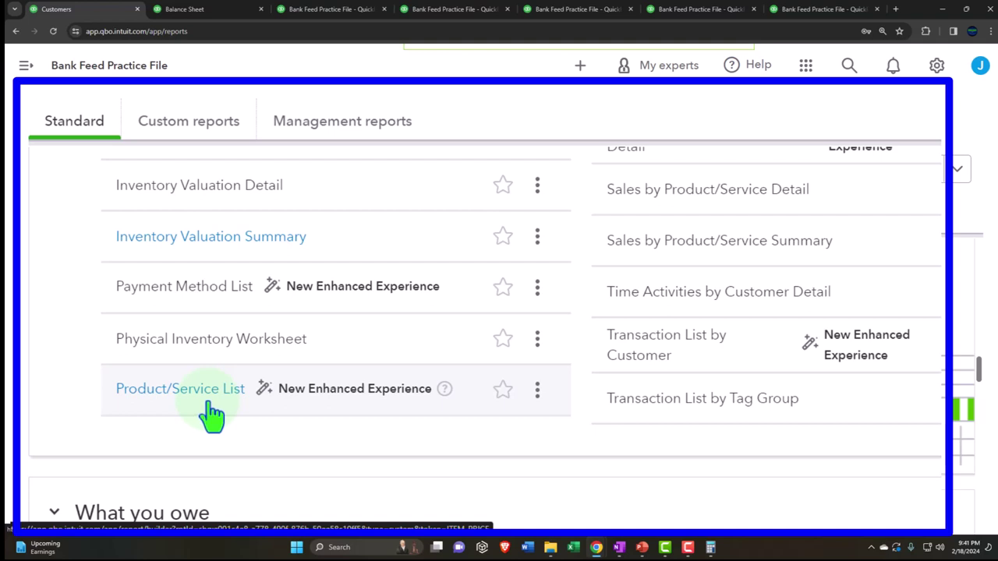
scroll(212, 415, up, 4)
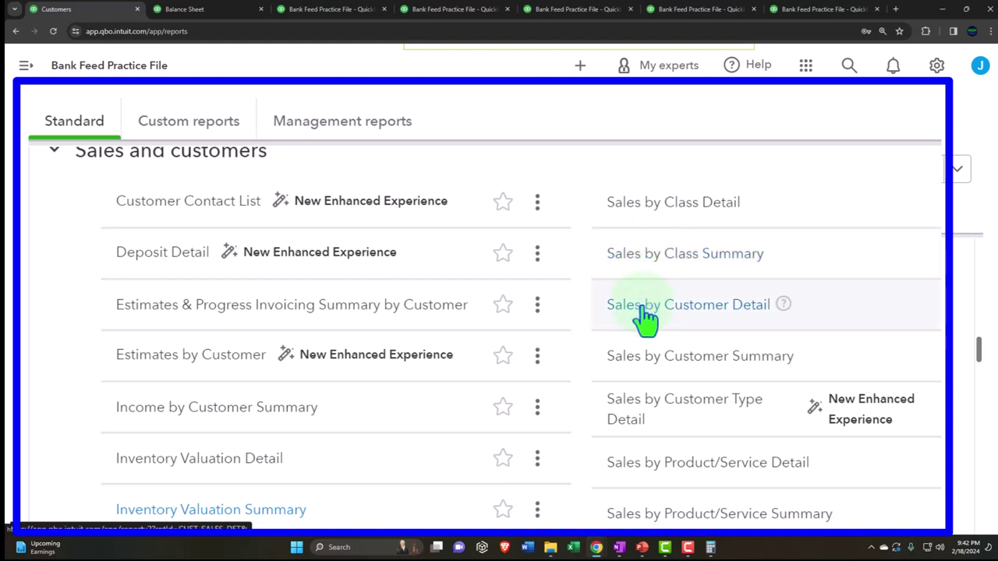
scroll(646, 315, down, 1)
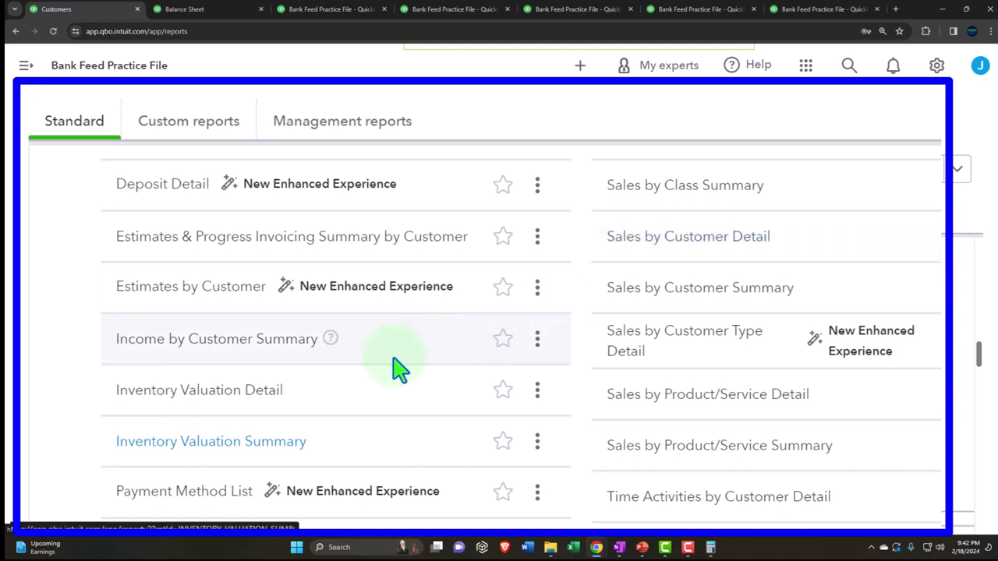
right_click(669, 251)
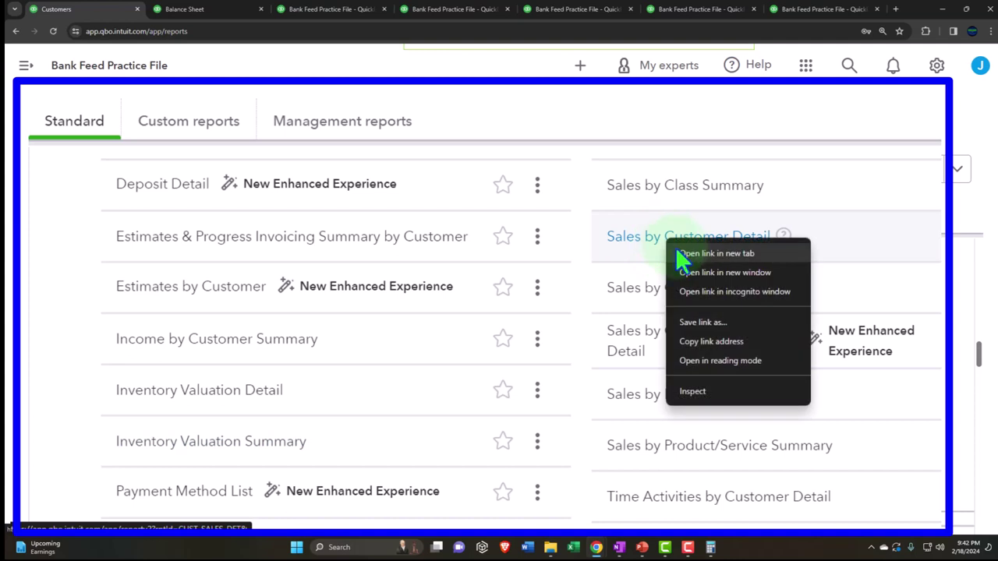
click(677, 252)
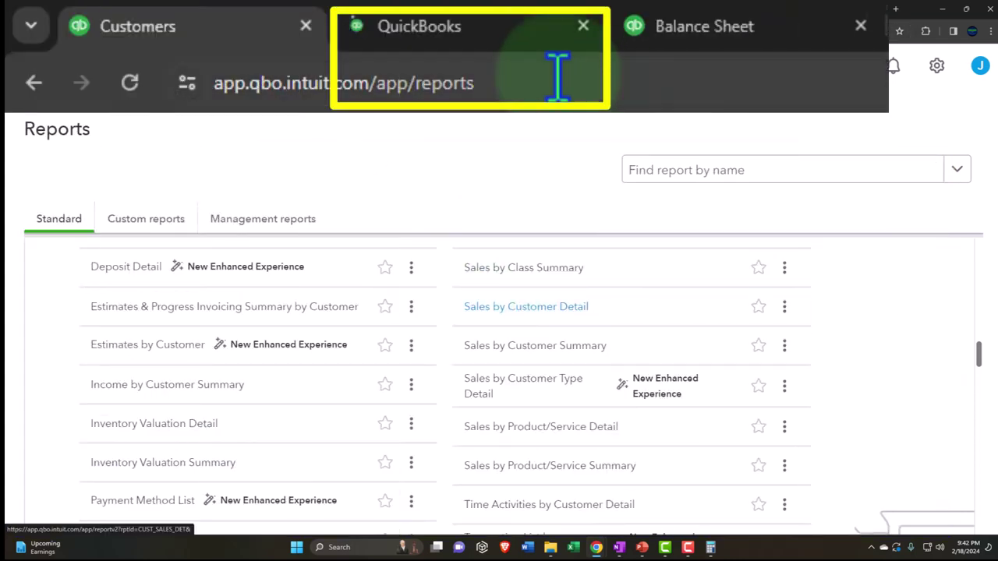
click(179, 9)
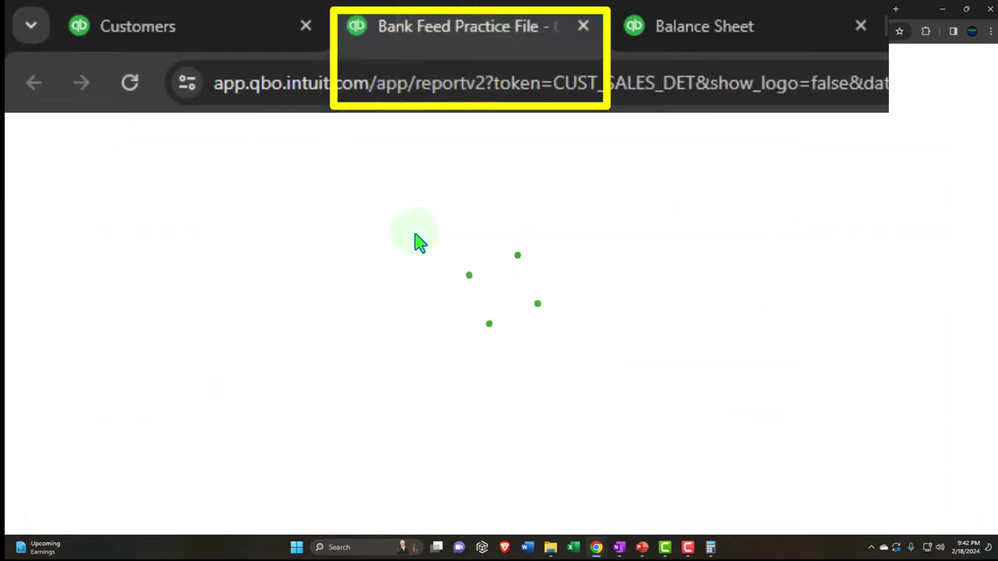
scroll(491, 281, down, 3)
scroll(396, 244, up, 1)
scroll(396, 244, up, 3)
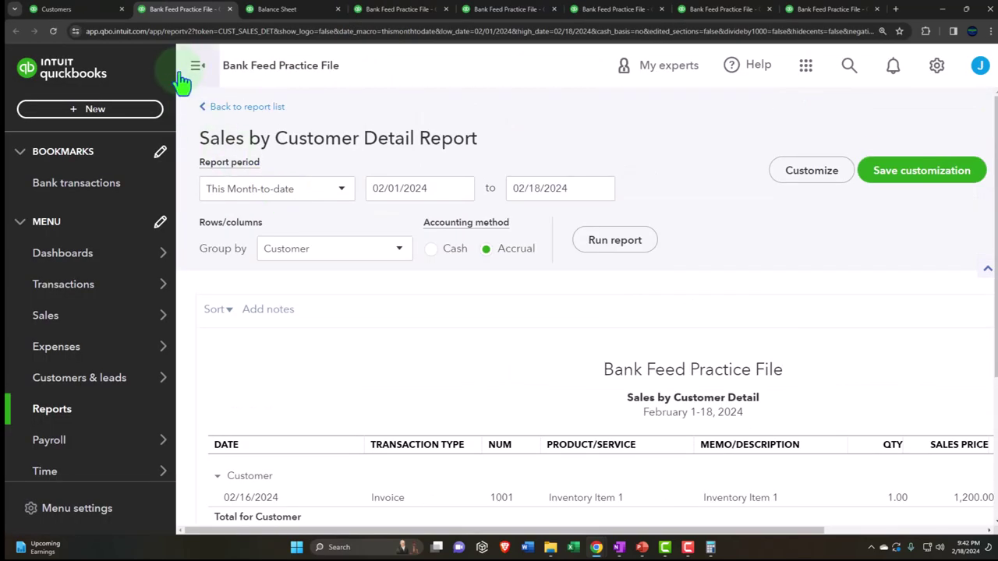
click(198, 65)
Set the Sales by Customer Detail period to 01/01/2024 through 01/31/2024 and run the report
drag(421, 173, 234, 191)
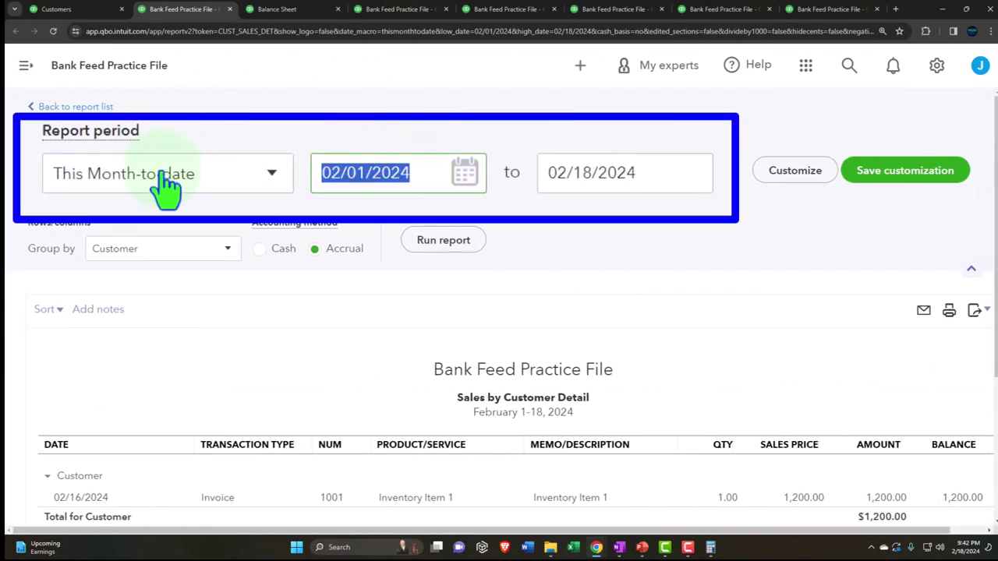
text(01/2024)
key(Tab)
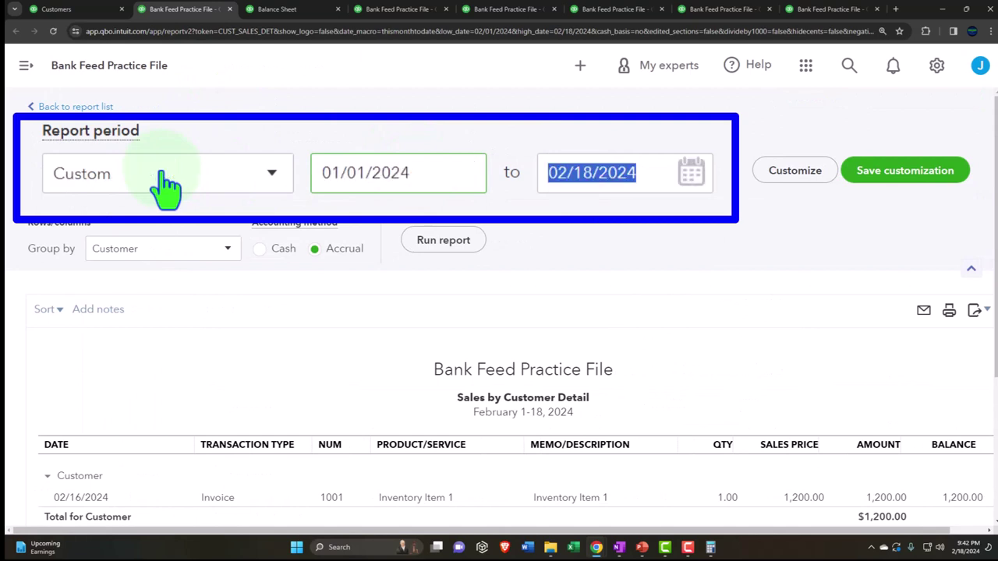
text(01/31/2)
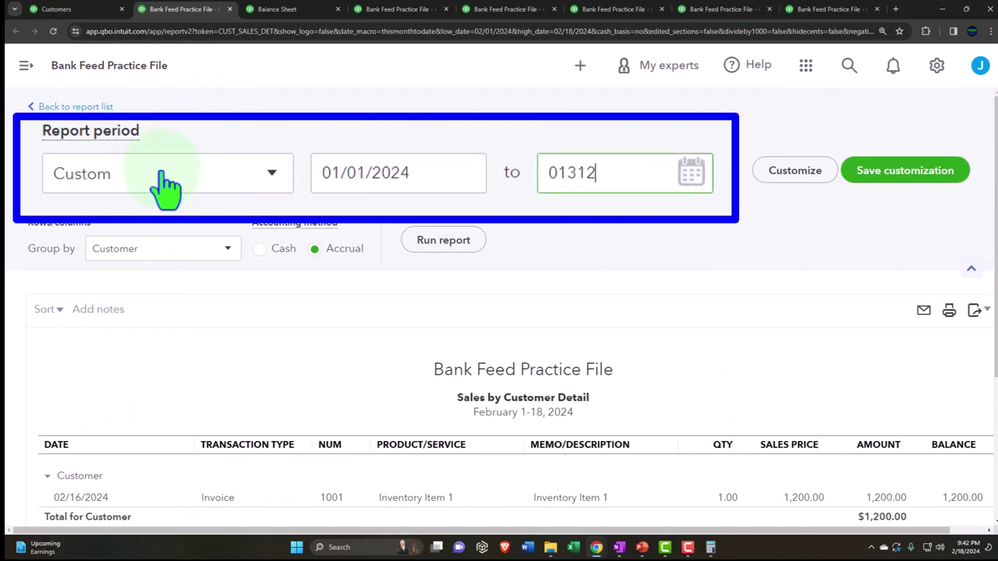
text(024)
click(444, 241)
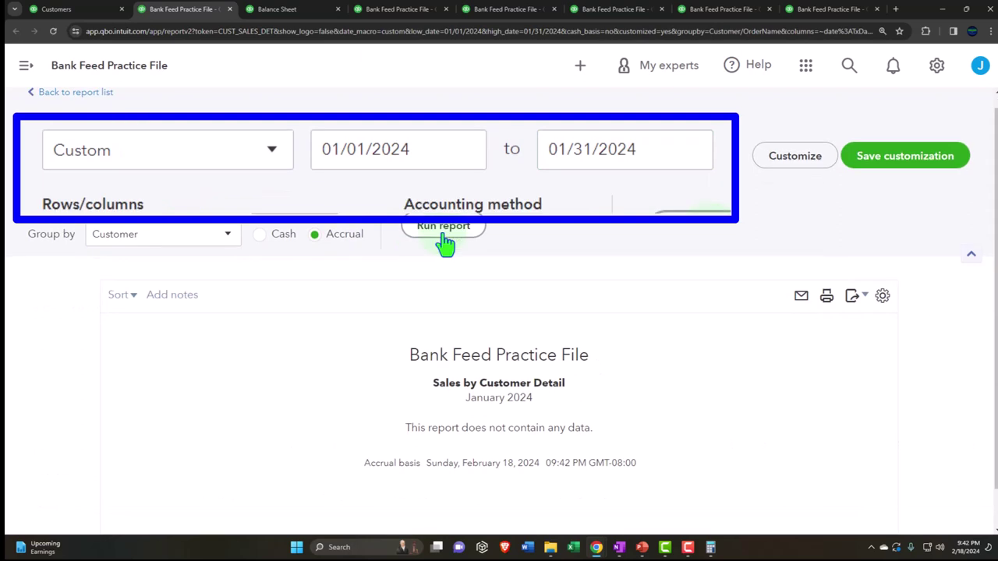
Extend the Sales by Customer Detail period's end date to 03/31/2024, run the report, and review its transactions by customer
drag(646, 148, 320, 140)
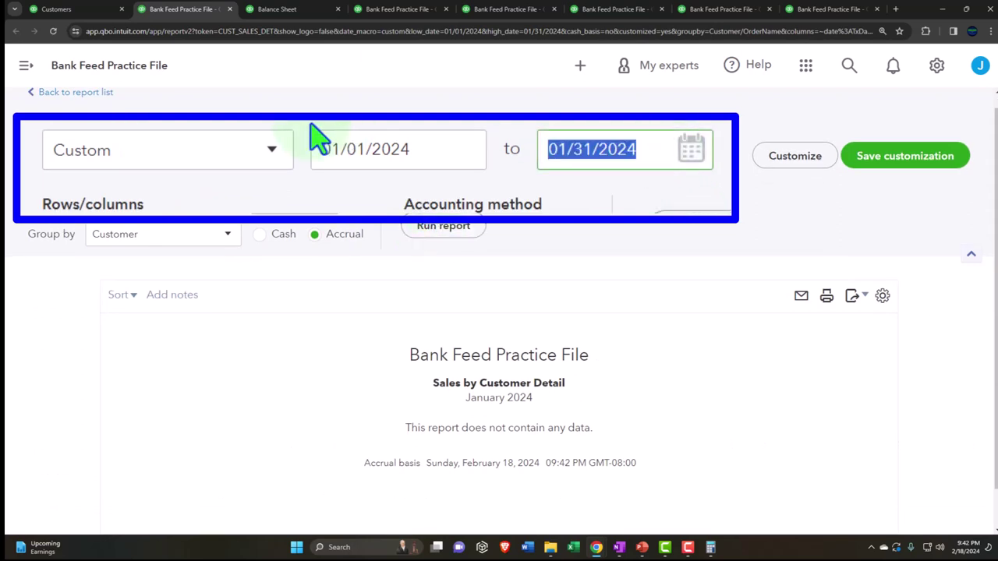
text(03312024)
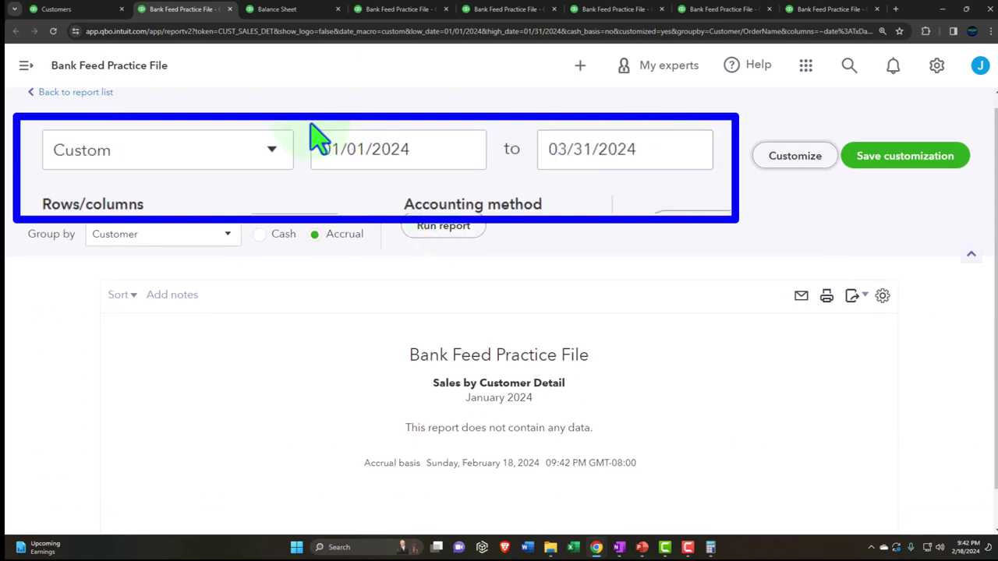
click(456, 228)
scroll(460, 232, down, 2)
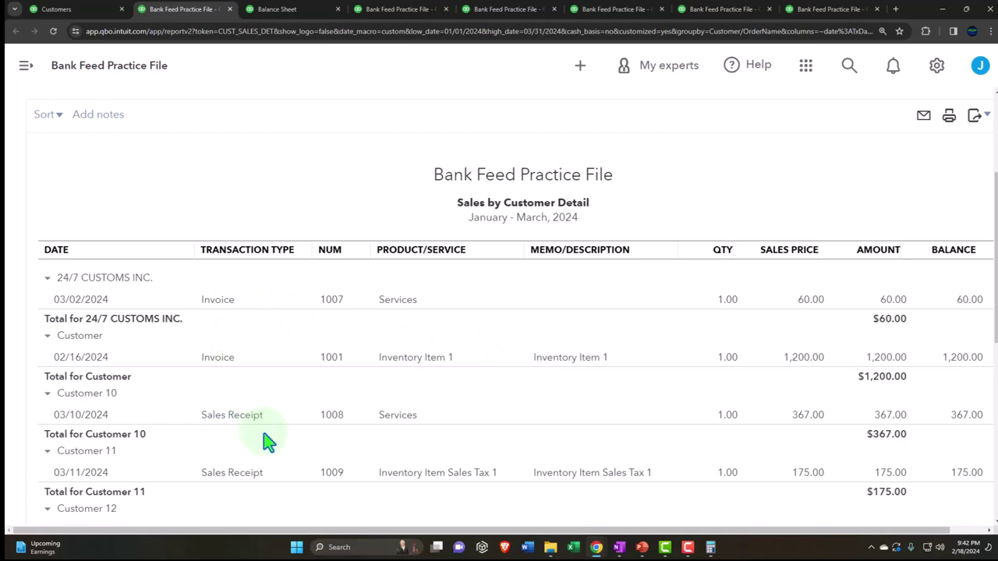
scroll(267, 439, down, 4)
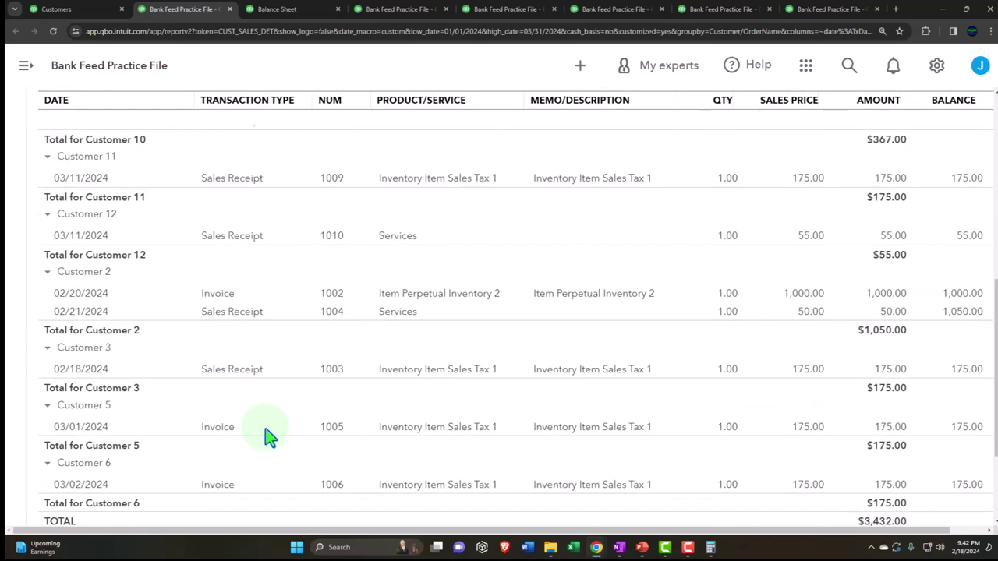
Compare the Sales by Customer Detail total with the Profit and Loss income total, temporarily collapsing the Income section
scroll(267, 436, down, 2)
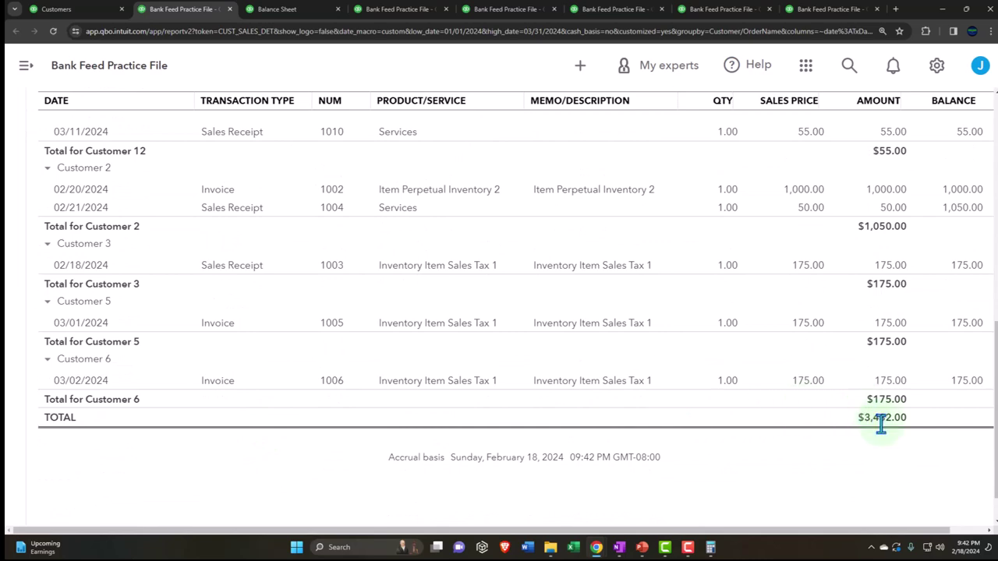
click(303, 11)
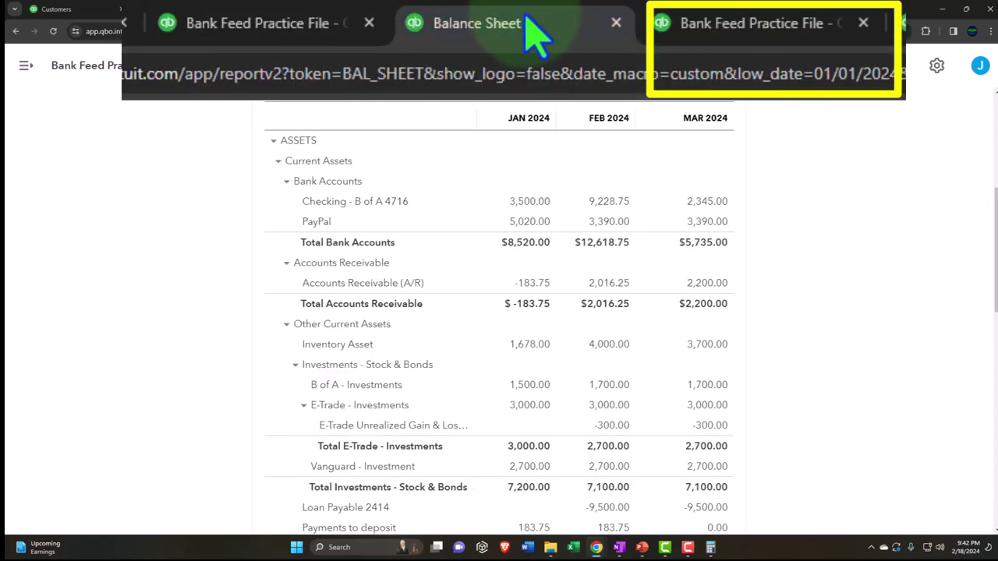
click(403, 14)
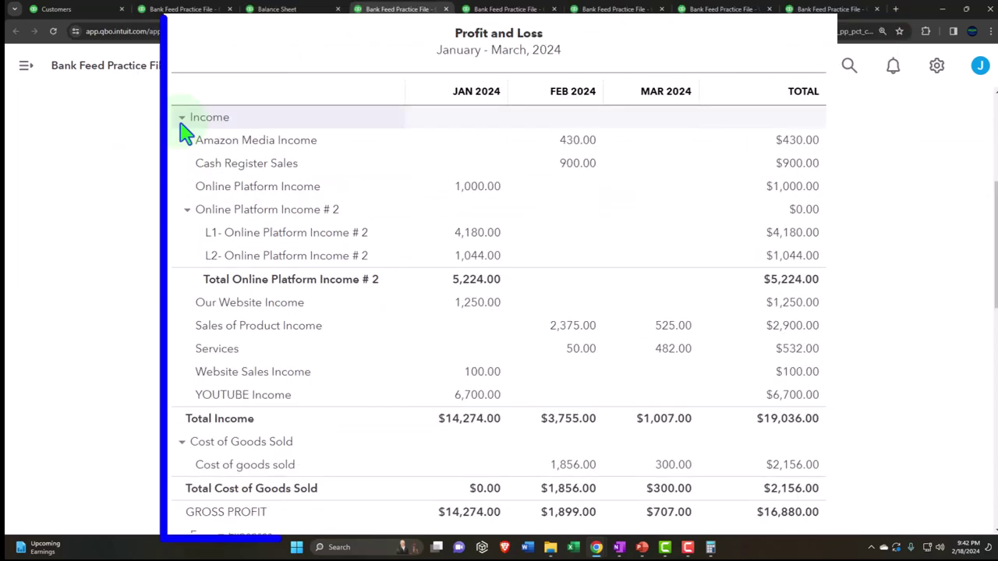
click(180, 119)
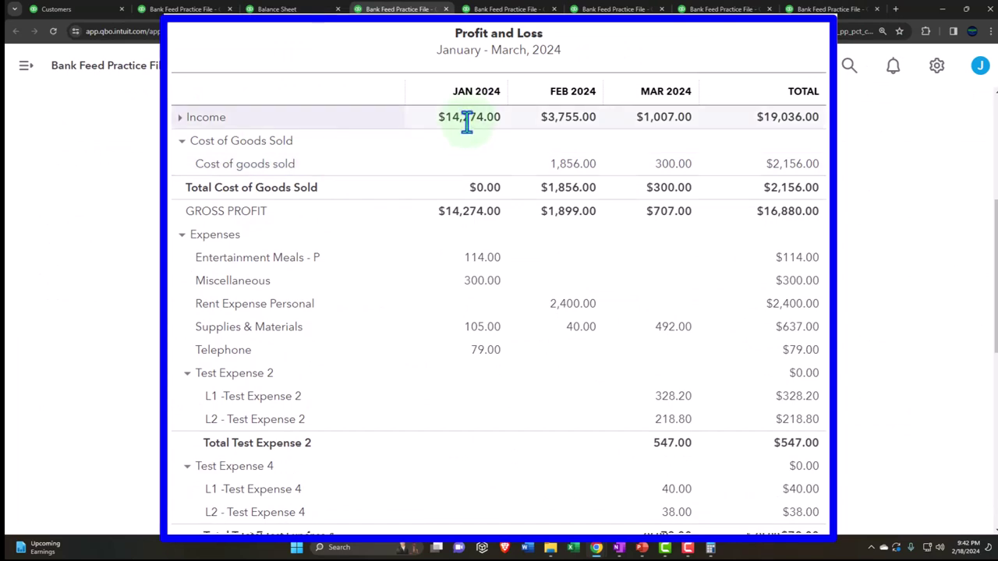
click(180, 118)
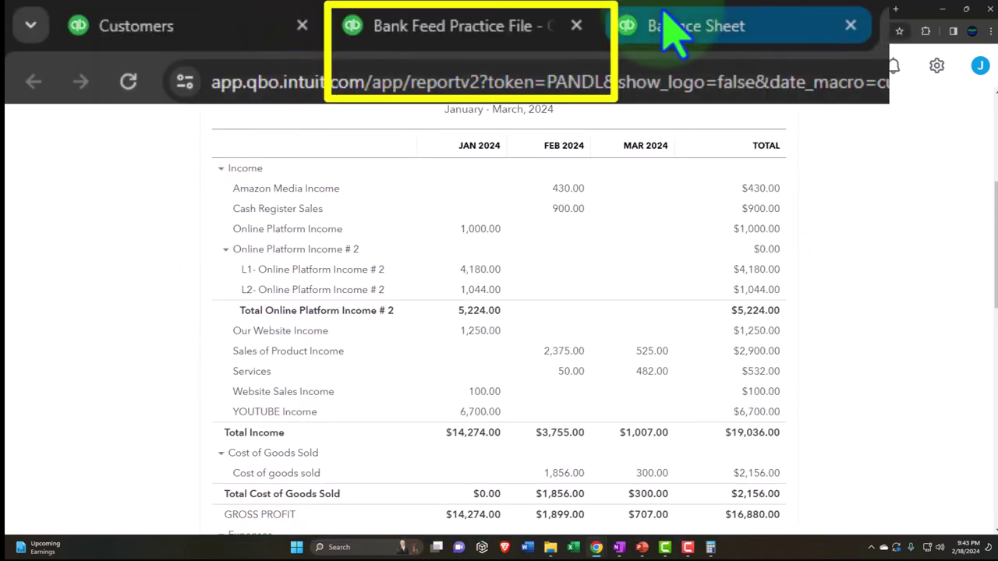
click(675, 31)
click(487, 31)
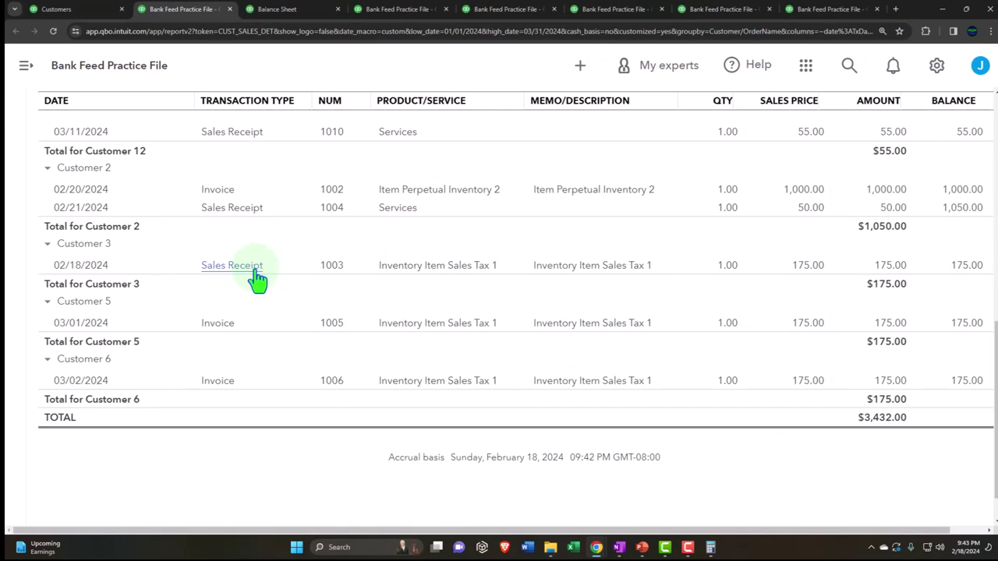
Close Sales by Customer Detail, open Sales by Customer Summary in a separate browser tab, and collapse the navigation menu there
click(230, 9)
click(92, 11)
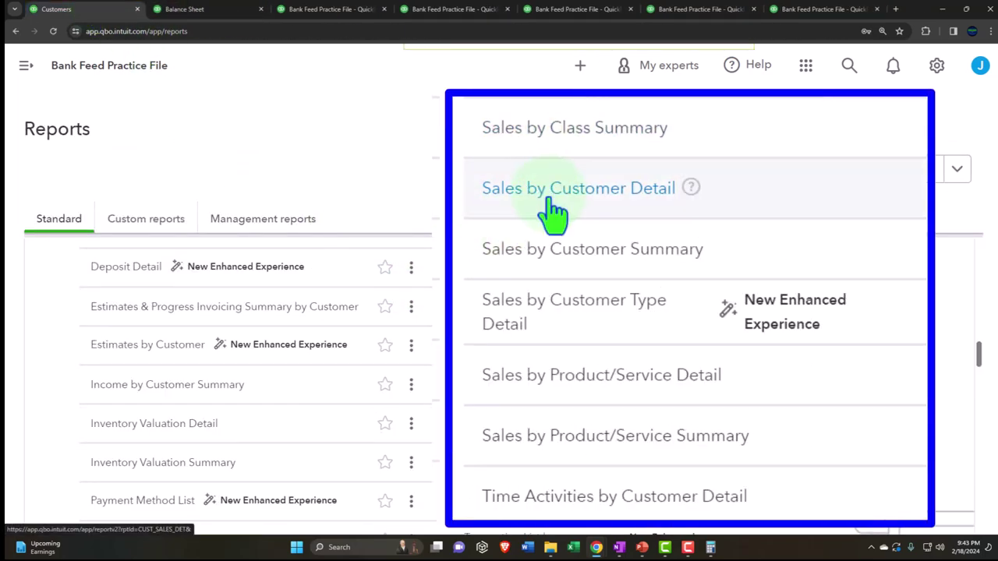
right_click(596, 265)
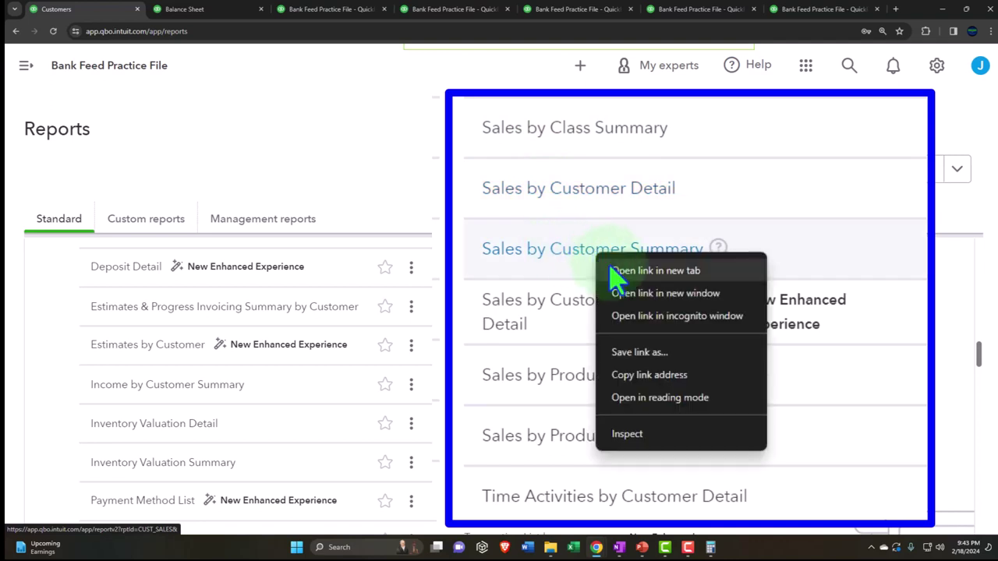
click(616, 270)
click(176, 11)
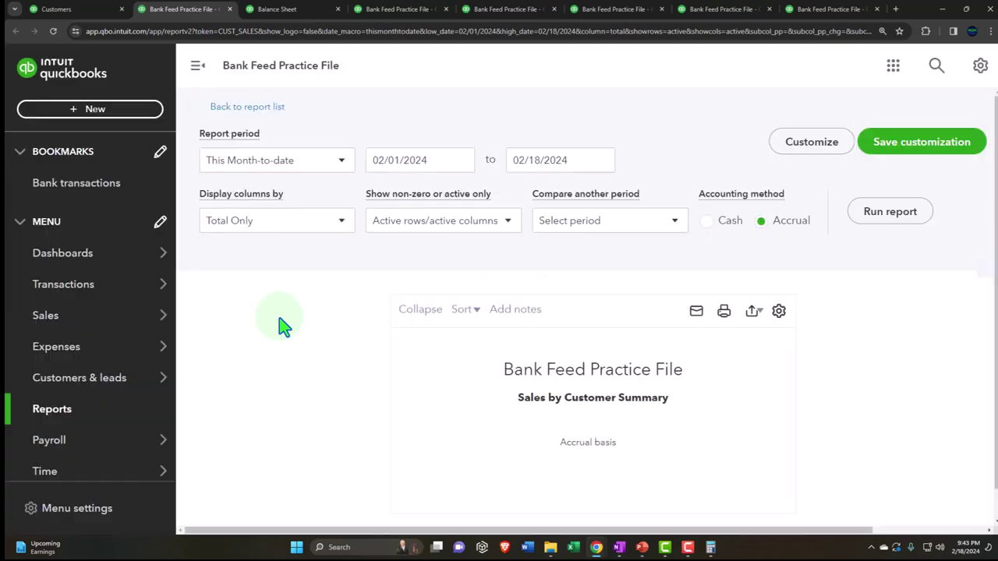
scroll(279, 325, down, 1)
click(198, 71)
scroll(249, 258, up, 1)
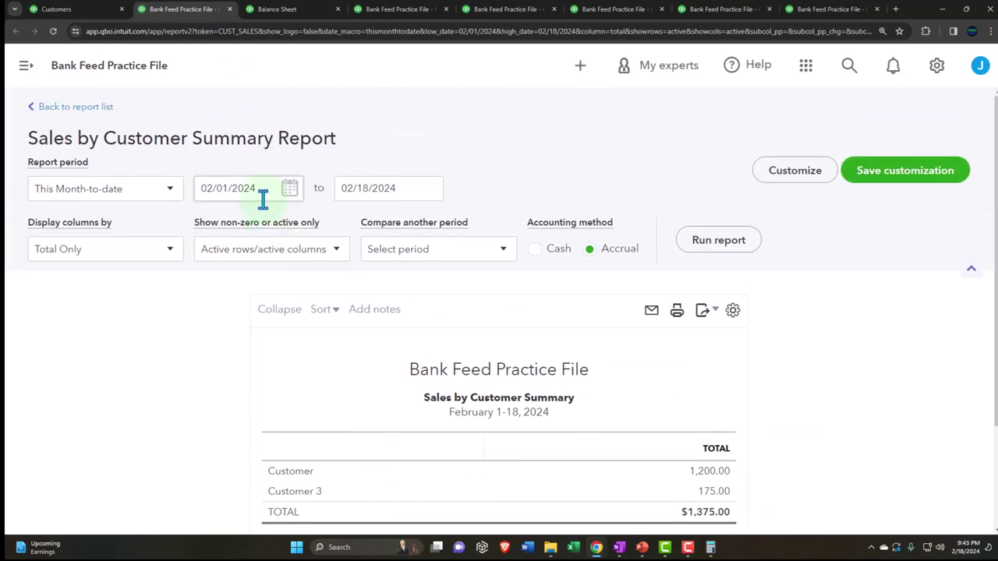
Set the Sales by Customer Summary period to 01/01/2024 through 03/31/2024, run the report, and review its totals by customer
click(263, 198)
text(01124)
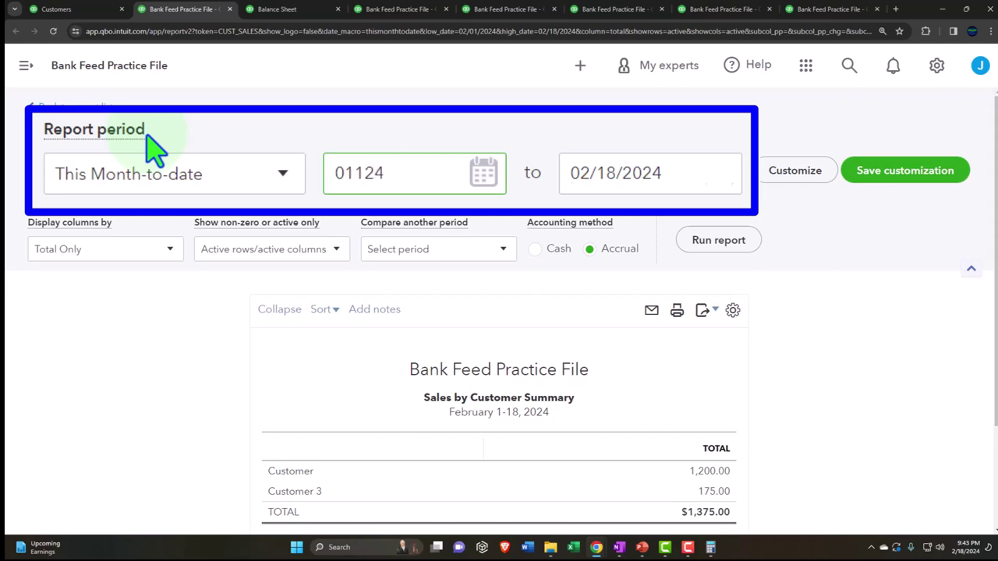
key(Tab)
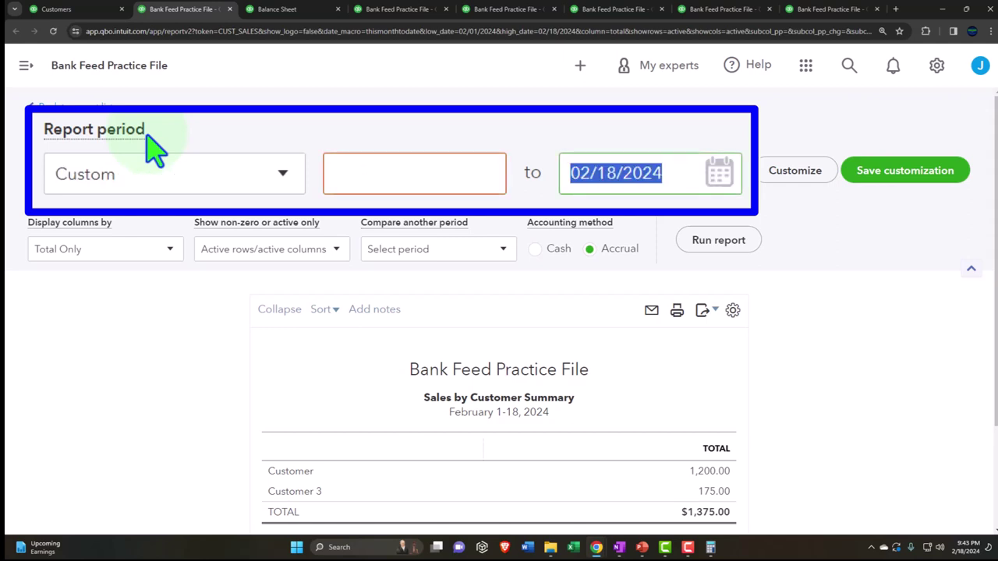
click(423, 167)
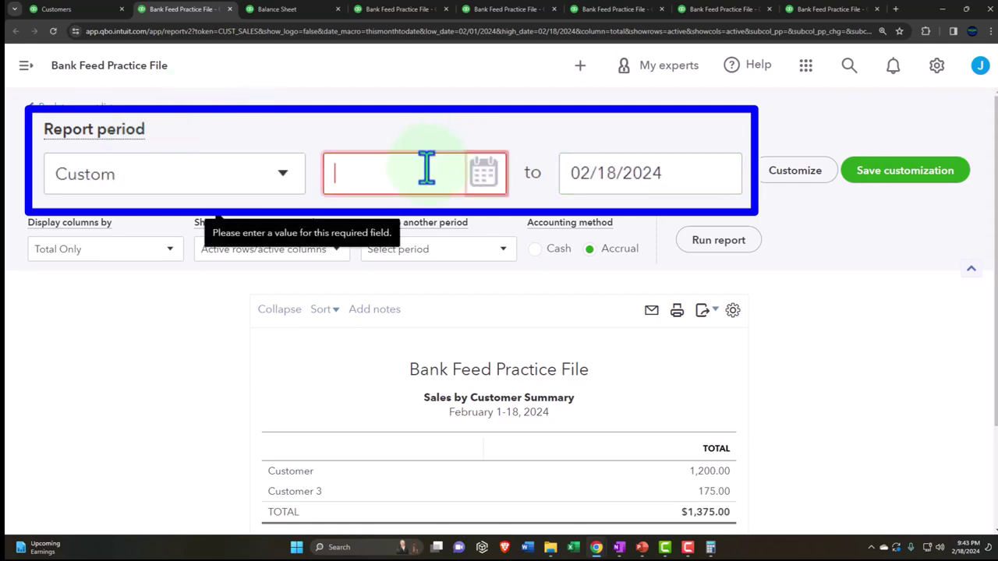
text(01/01/2024)
key(Tab)
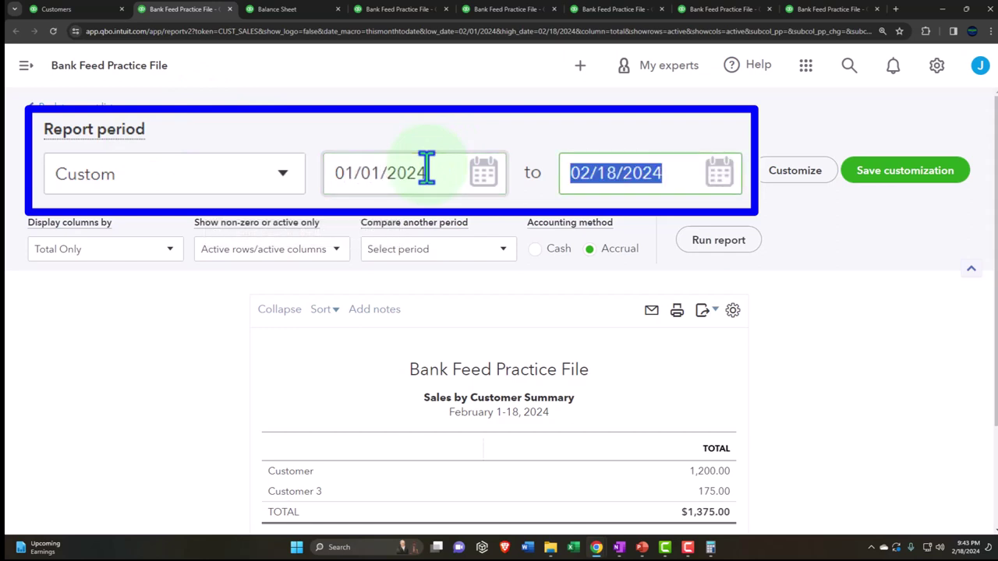
text(033124)
key(Tab)
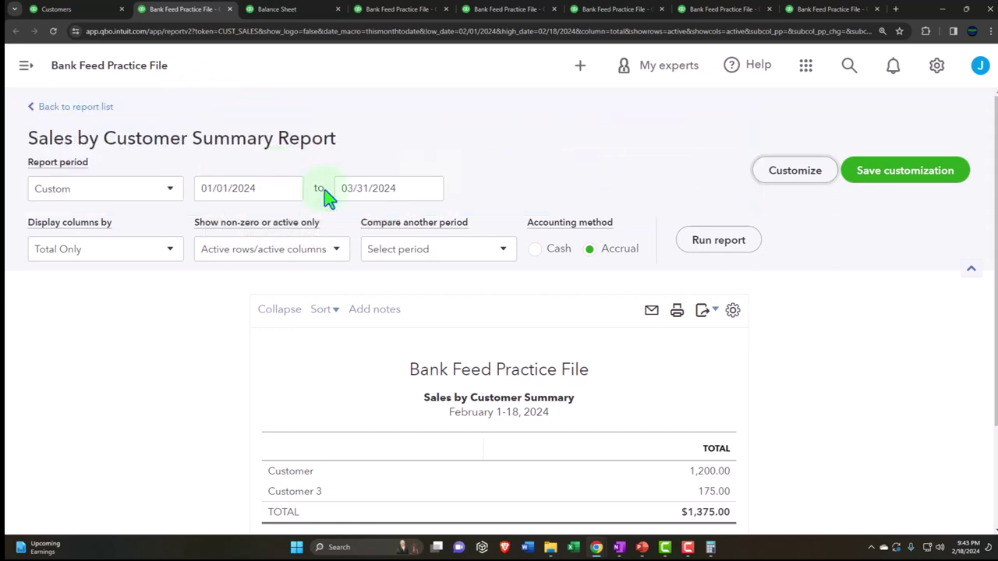
click(718, 242)
scroll(721, 246, down, 3)
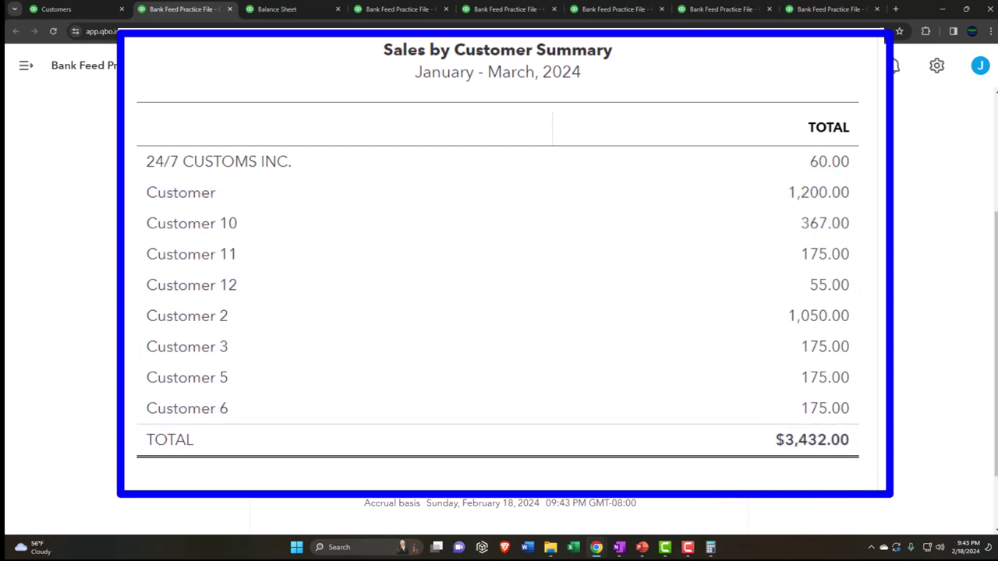
Close Sales by Customer Summary and open Sales by Product/Service Summary in a separate browser tab
click(229, 9)
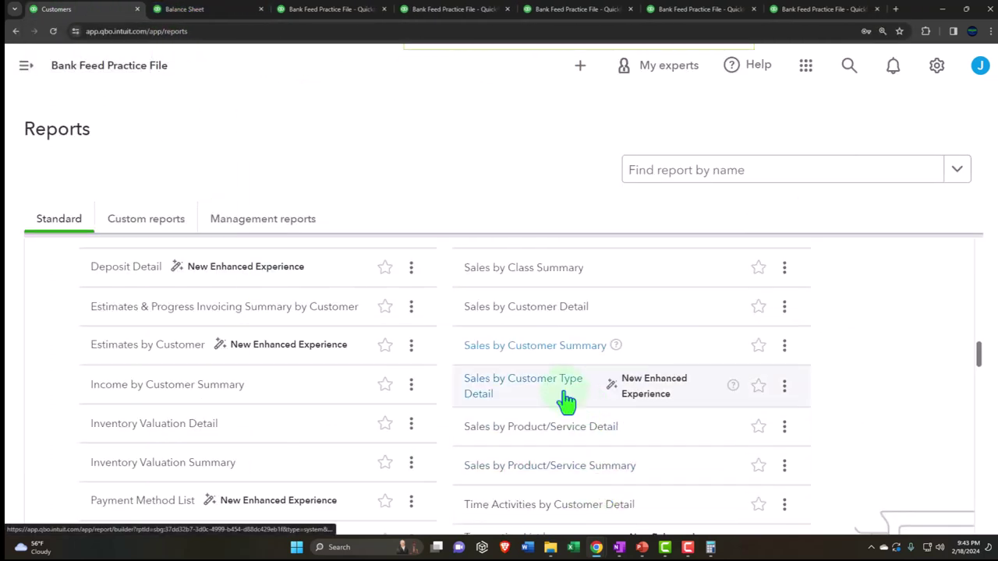
scroll(566, 400, down, 1)
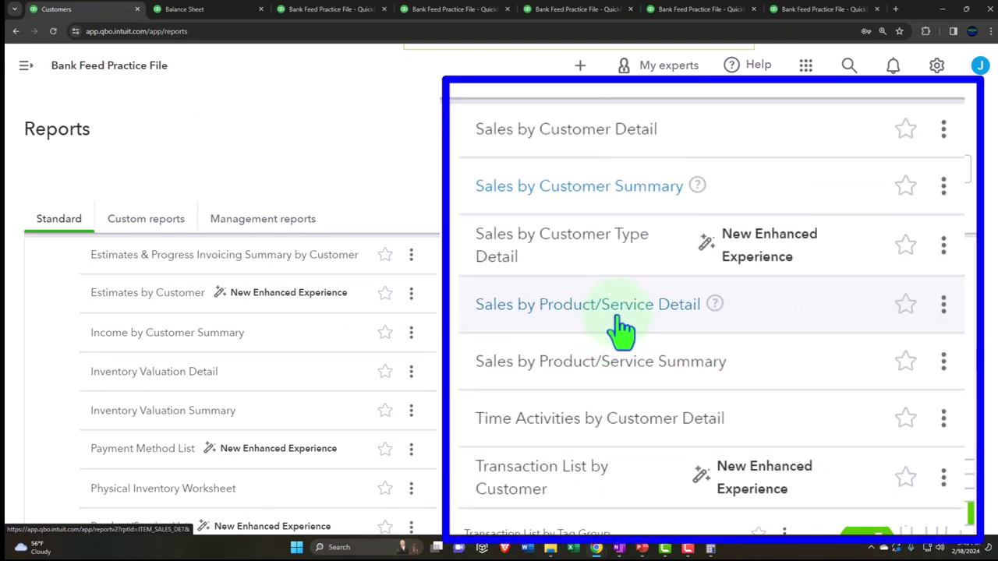
right_click(619, 379)
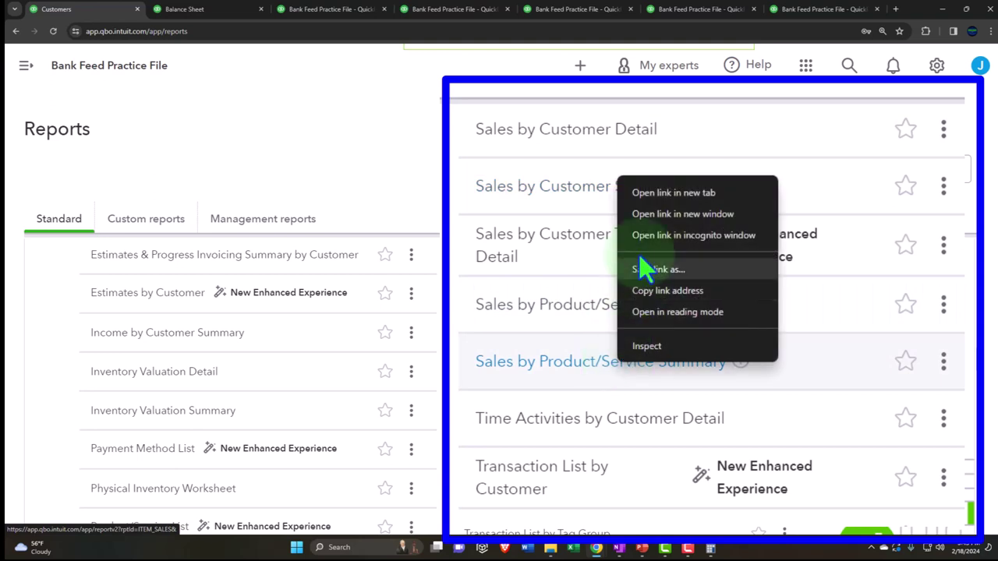
click(637, 194)
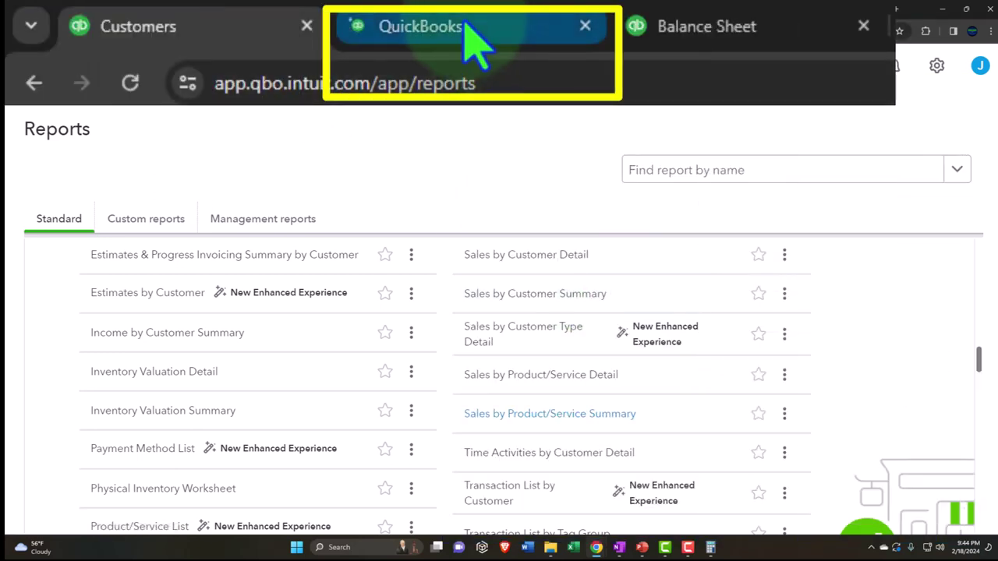
click(466, 31)
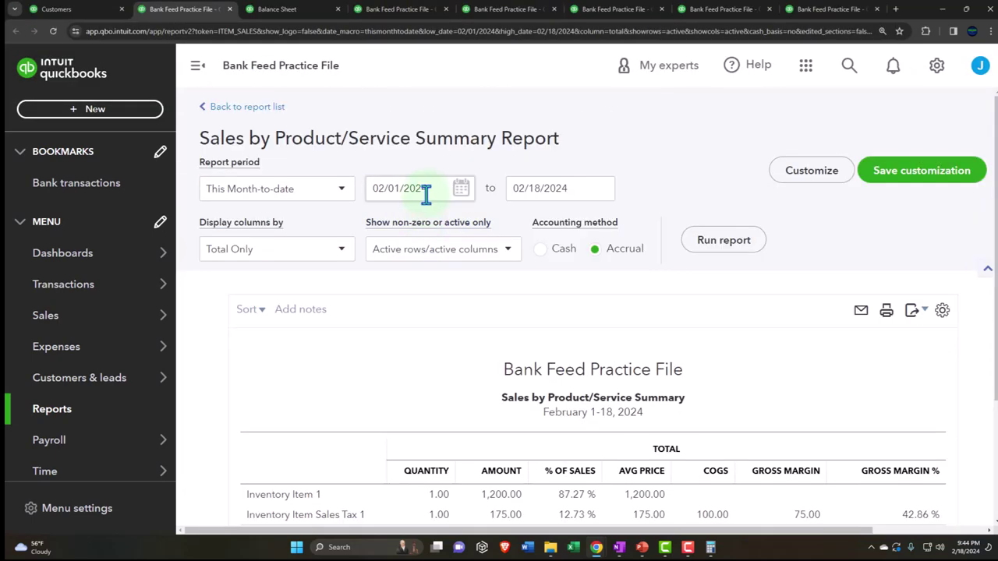
Set the Sales by Product/Service Summary period to 01/01/2024 through 03/31/2024, run the report, and collapse the navigation menu
click(426, 195)
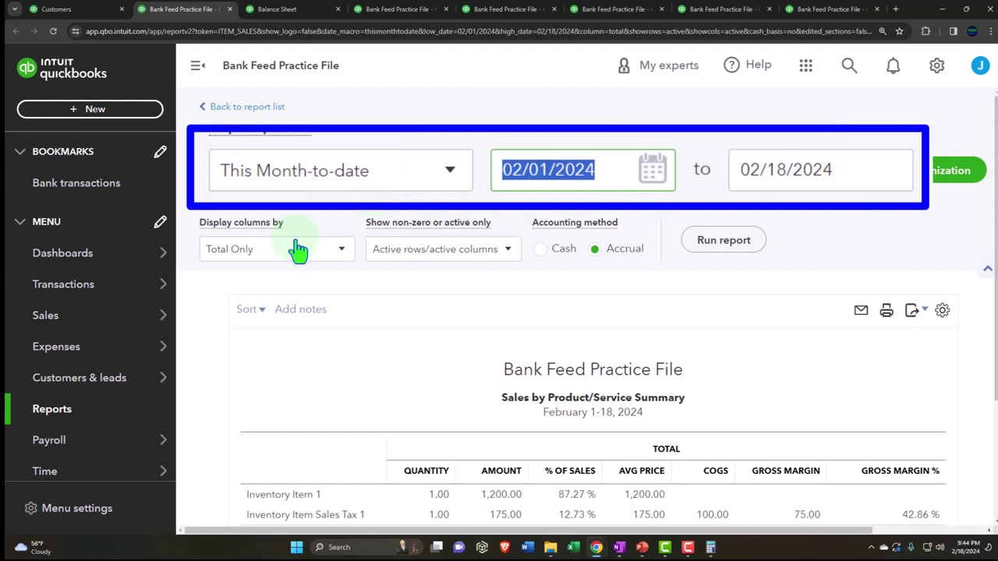
text(0)
text(1/01/2024)
key(Tab)
text(0)
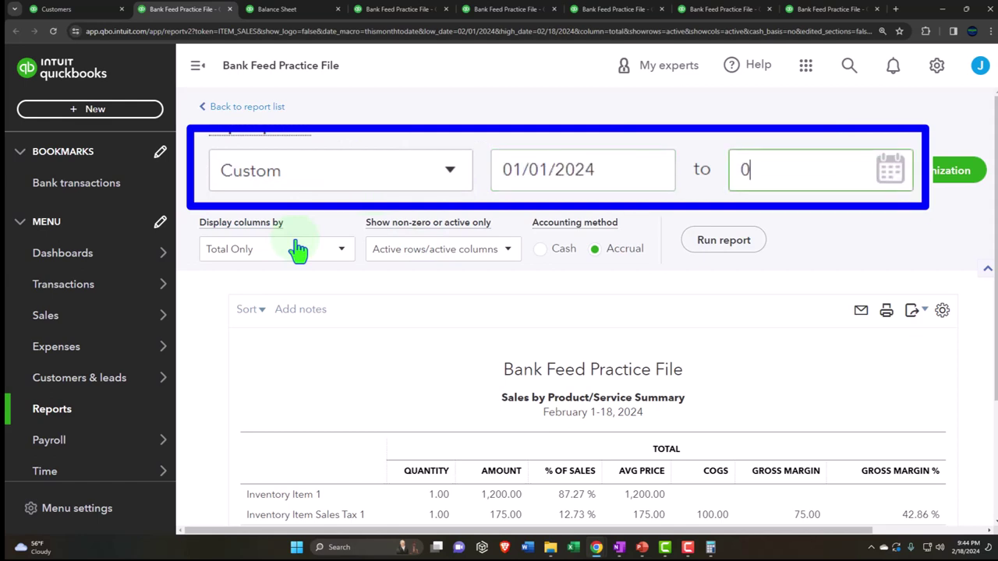
text(33124)
key(Tab)
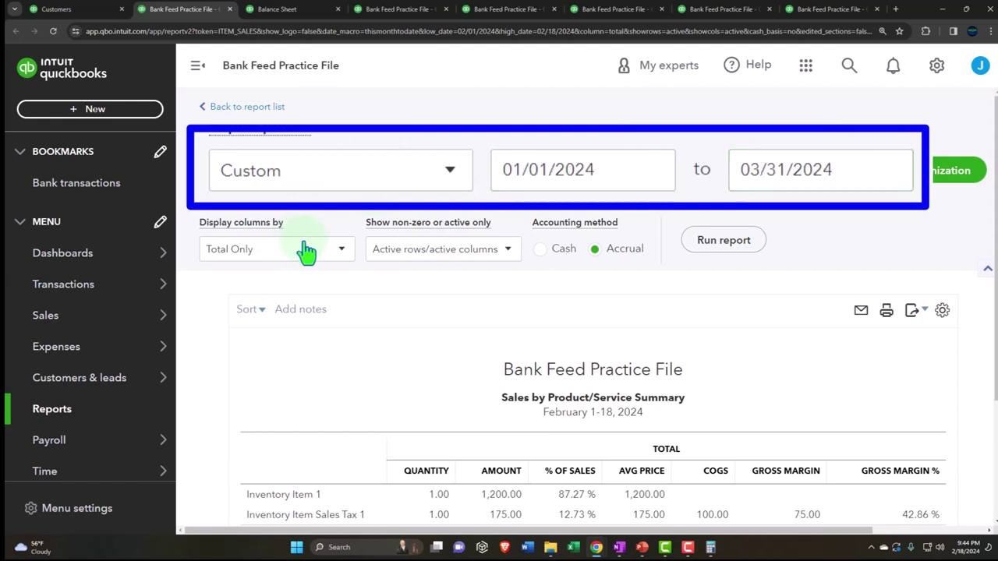
click(750, 247)
click(197, 66)
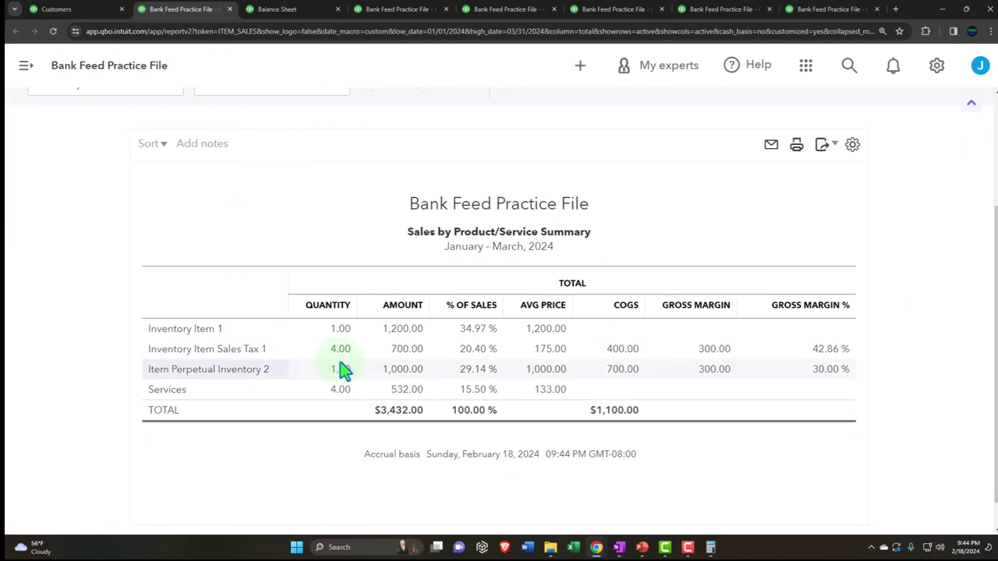
Review the available new-transaction forms, and collapse Income on the Profit and Loss to compare it with the Sales by Product/Service Summary
click(579, 67)
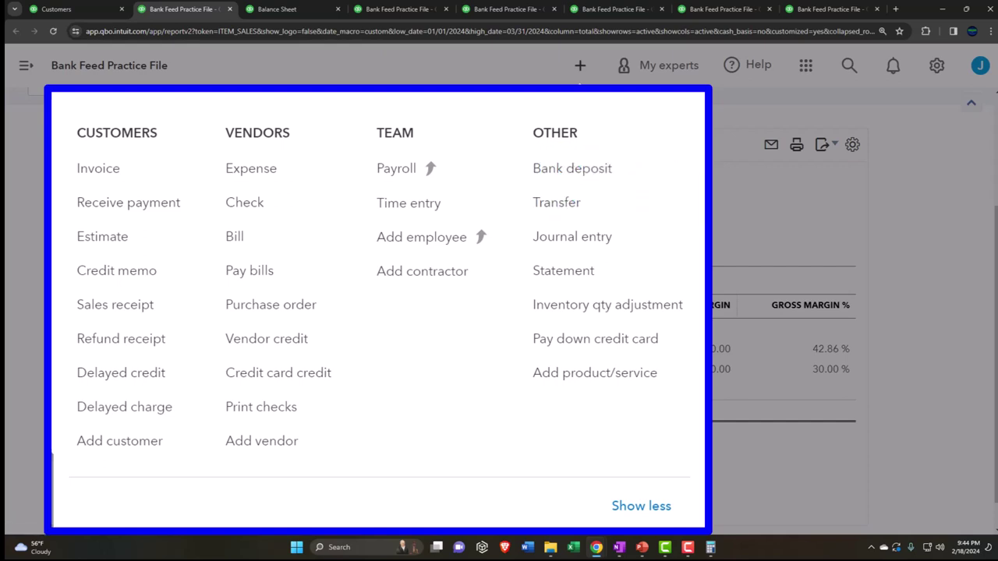
click(659, 183)
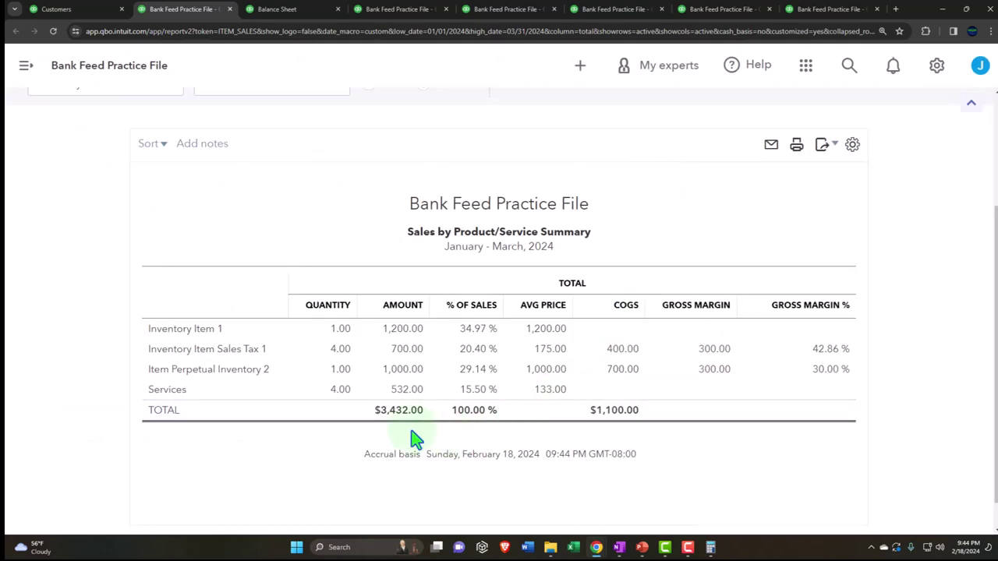
click(580, 65)
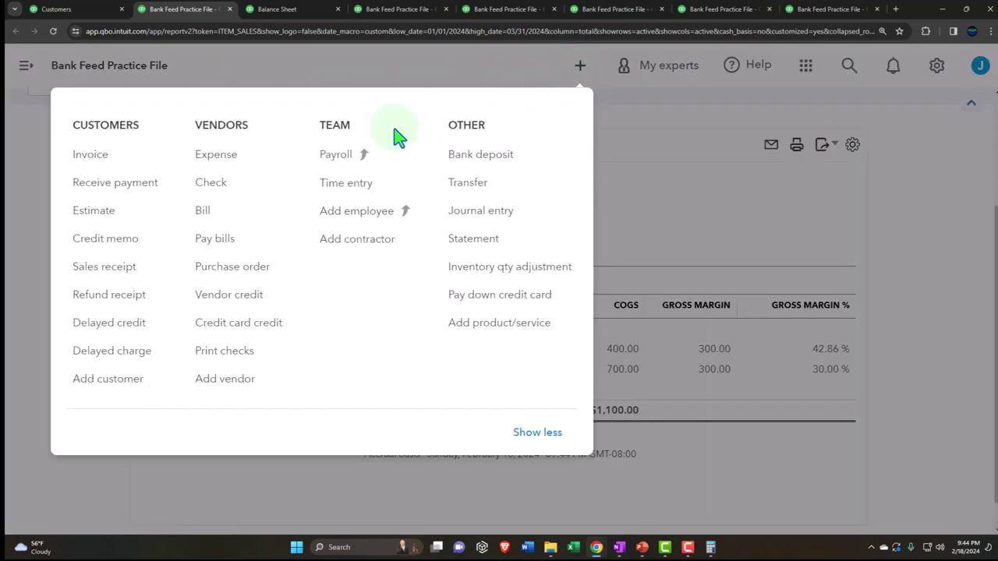
click(36, 228)
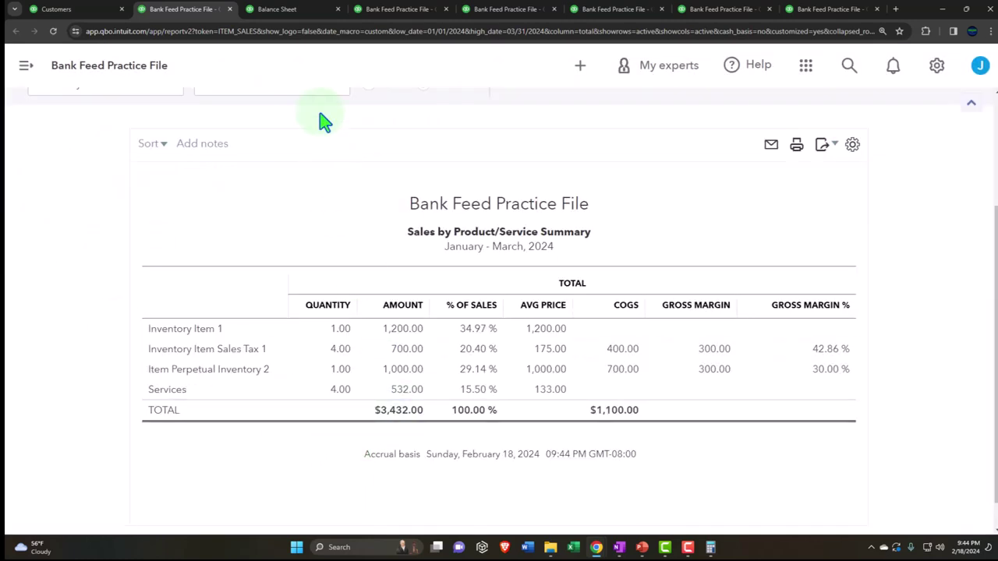
click(382, 10)
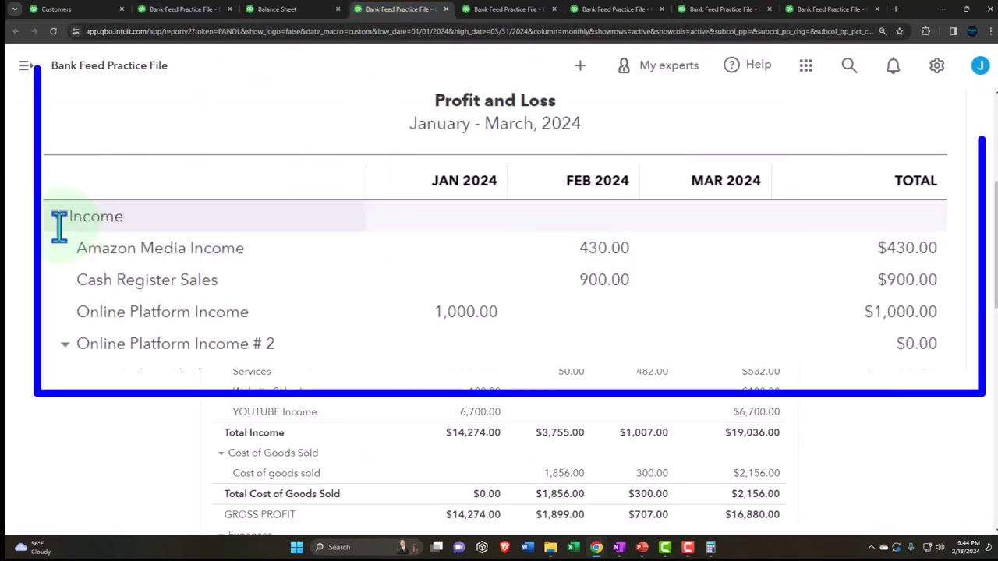
click(222, 168)
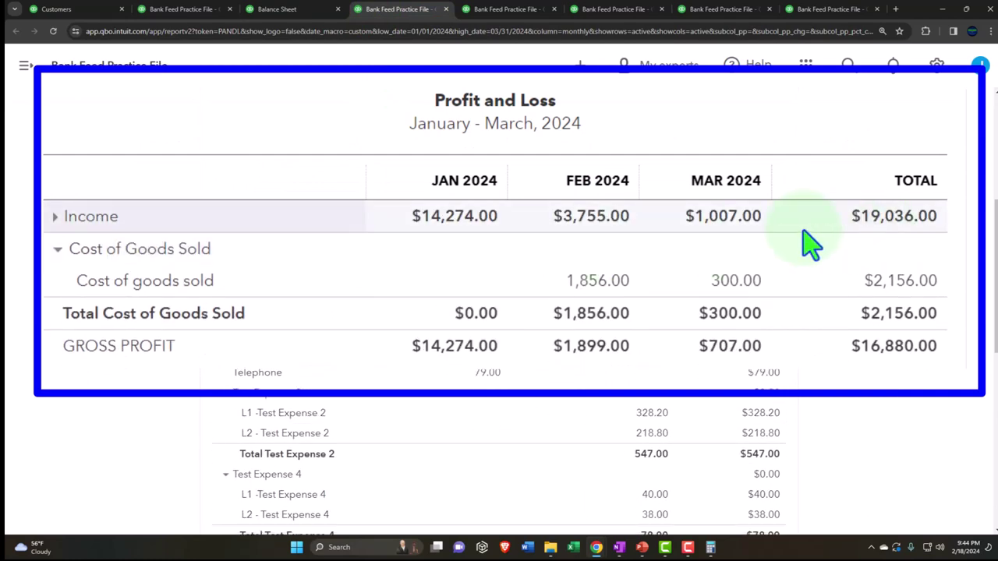
Return to the reports list and look through the remaining Sales and customers reports down to the What you owe section
click(74, 9)
scroll(538, 347, down, 1)
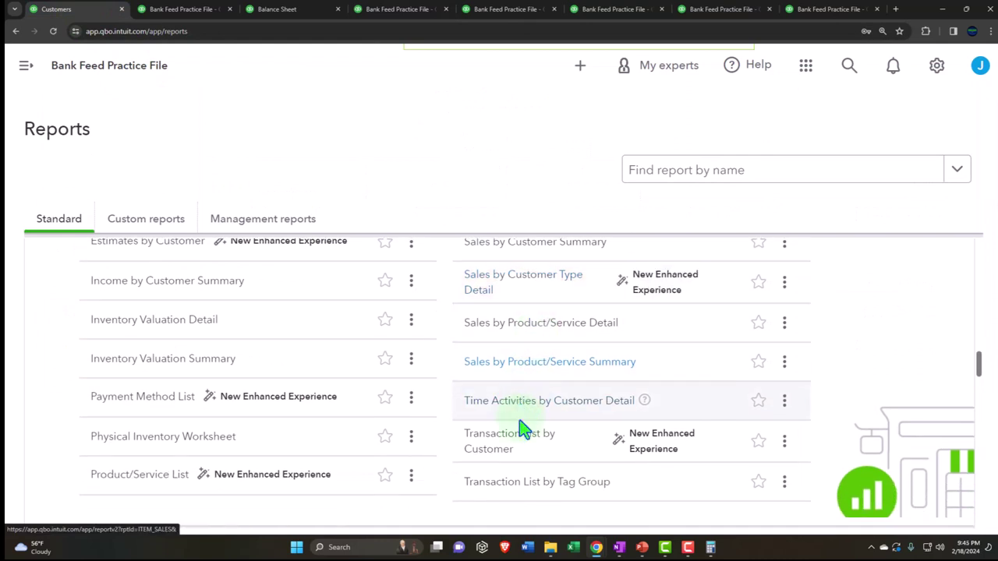
scroll(523, 428, down, 1)
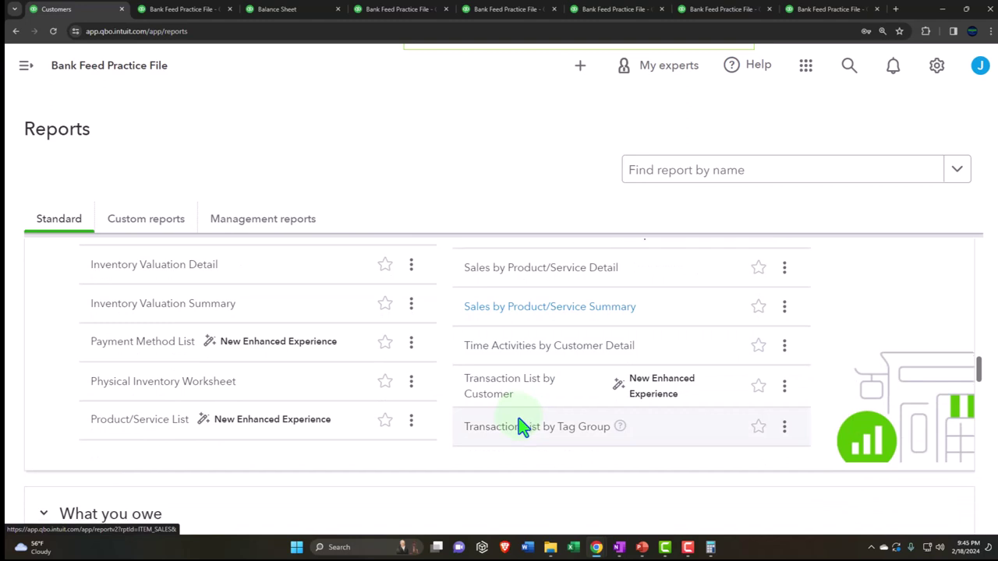
scroll(522, 427, down, 1)
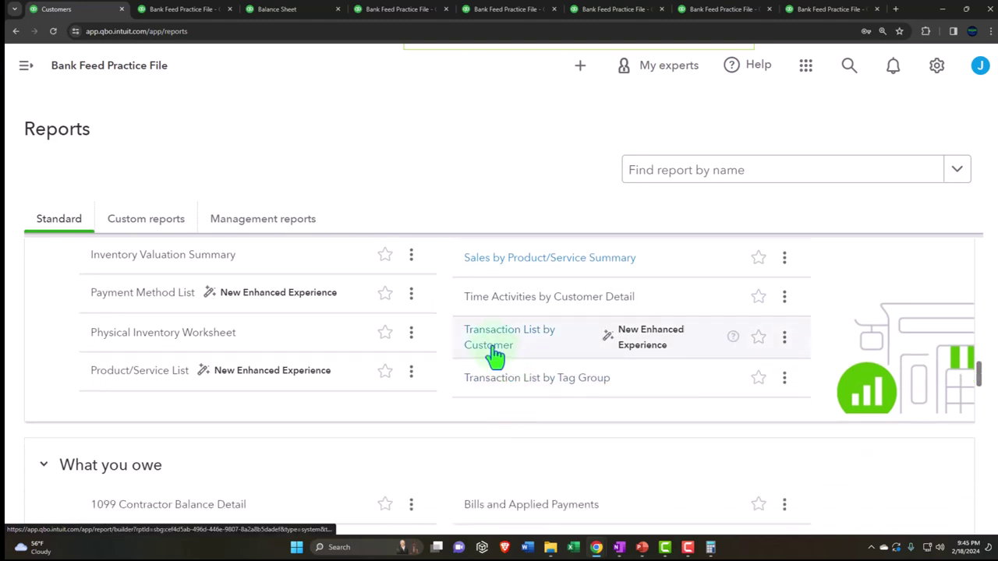
scroll(494, 354, down, 1)
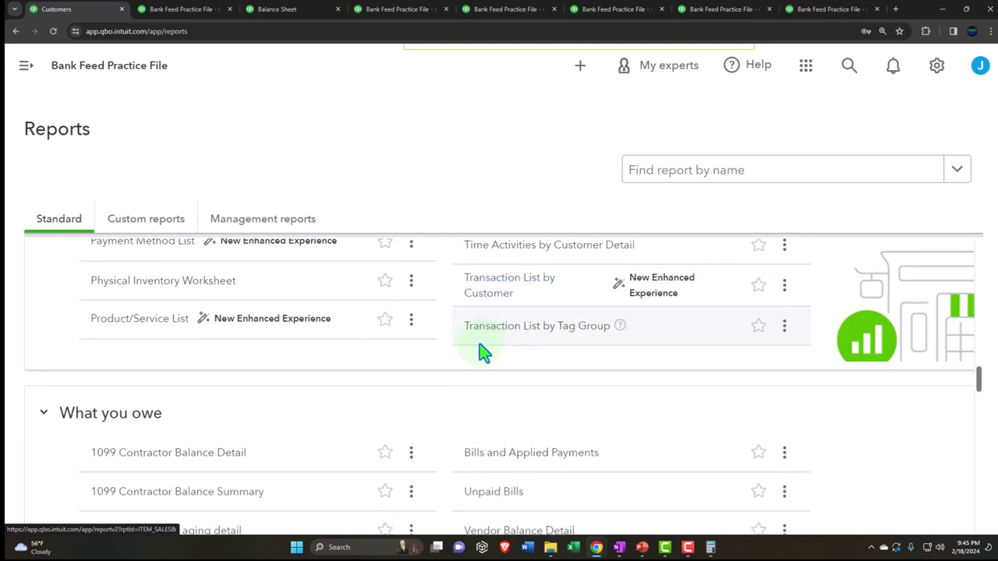
Look through the What you owe reports, and examine the Liabilities section of the Balance Sheet, including Accounts Payable and Credit Cards
scroll(483, 352, down, 2)
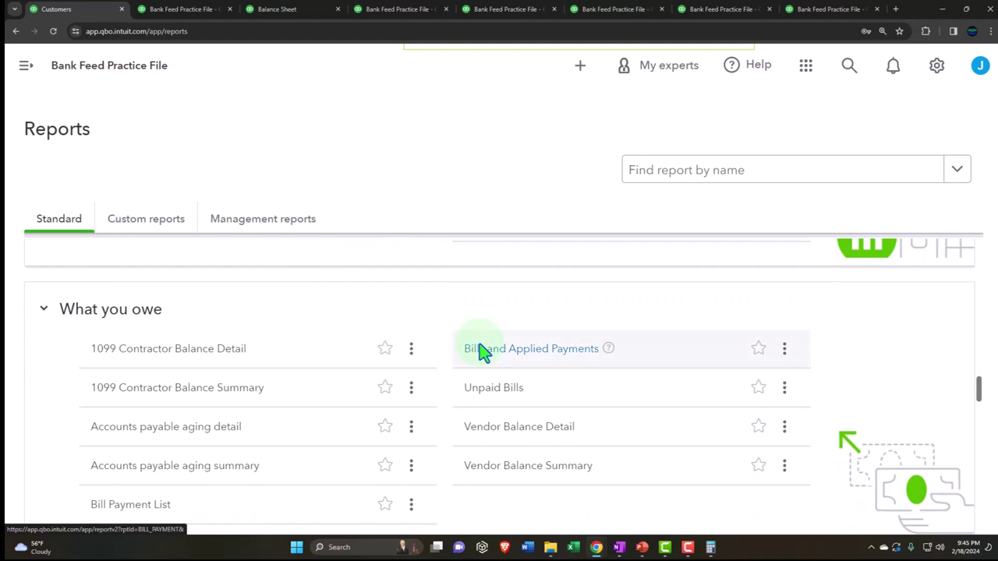
key(ctrl+minus)
key(ctrl+minus)
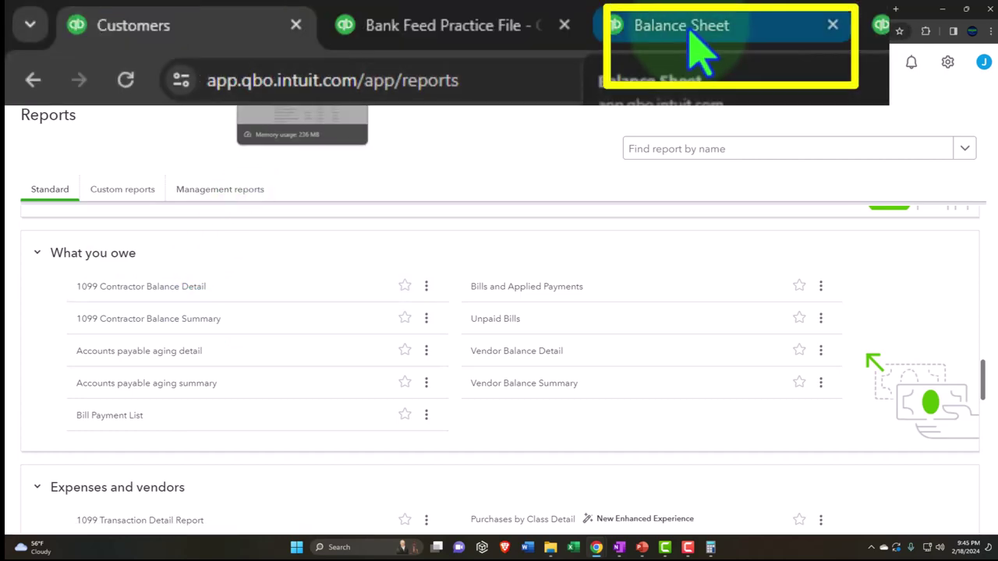
click(690, 35)
scroll(274, 368, down, 5)
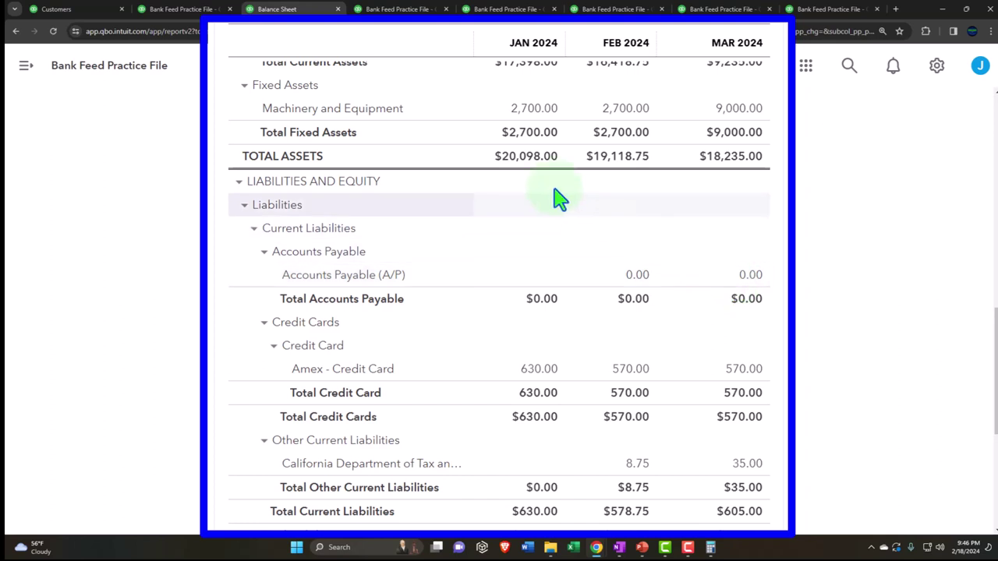
Open the Vendors list in place of Sales by Product/Service Summary, review the vendors' open balances, and close that browser tab
click(156, 12)
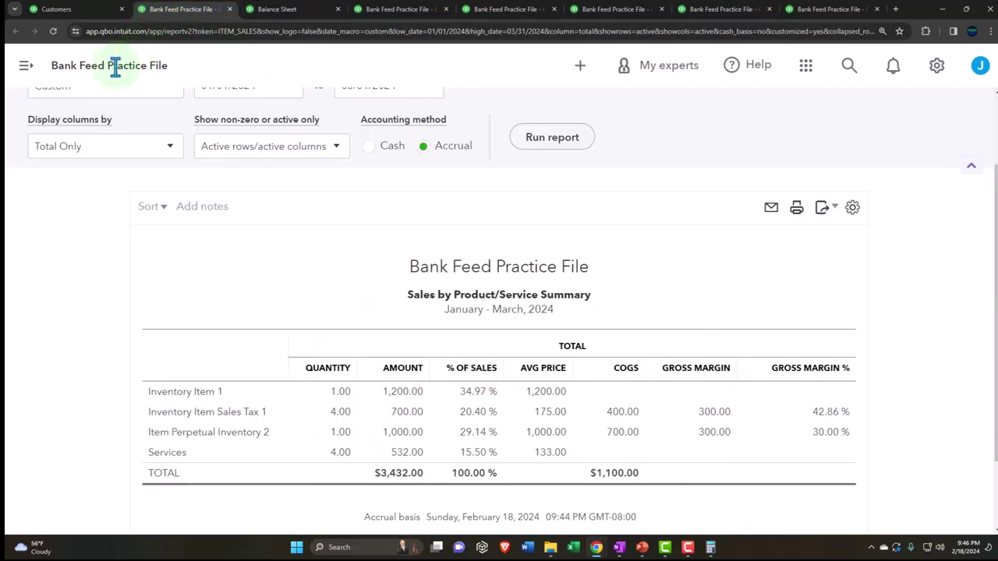
click(26, 66)
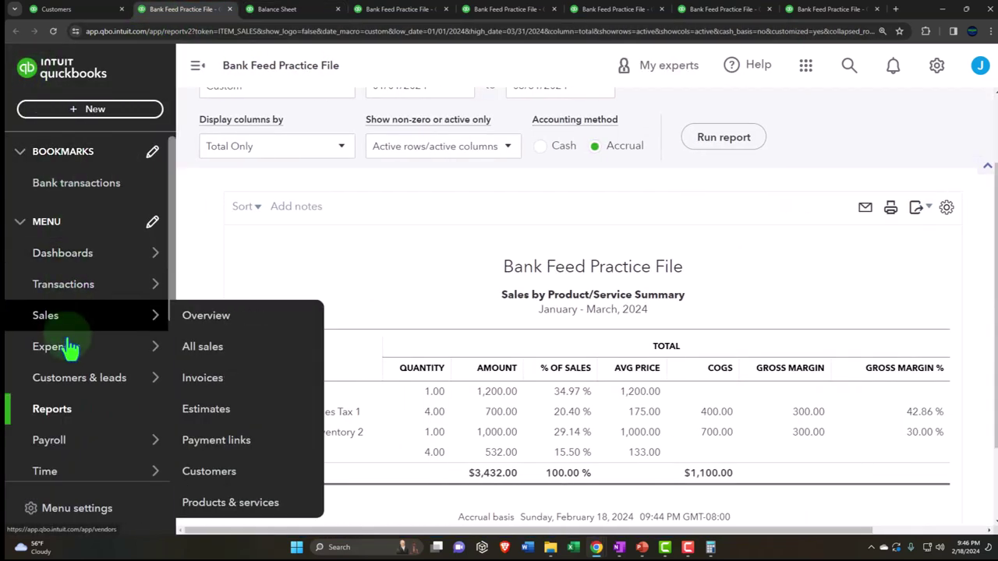
mouse_move(68, 343)
click(220, 413)
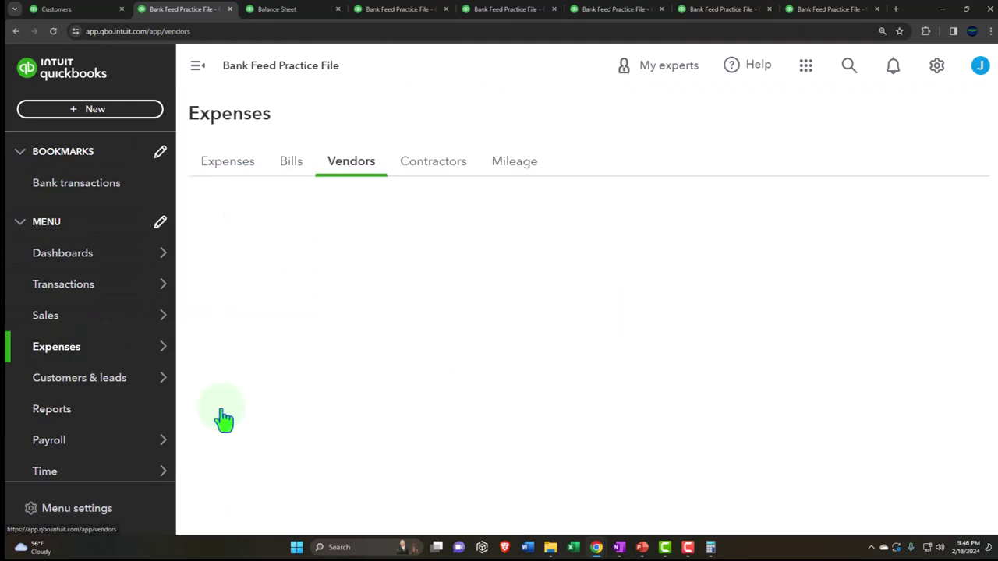
click(198, 70)
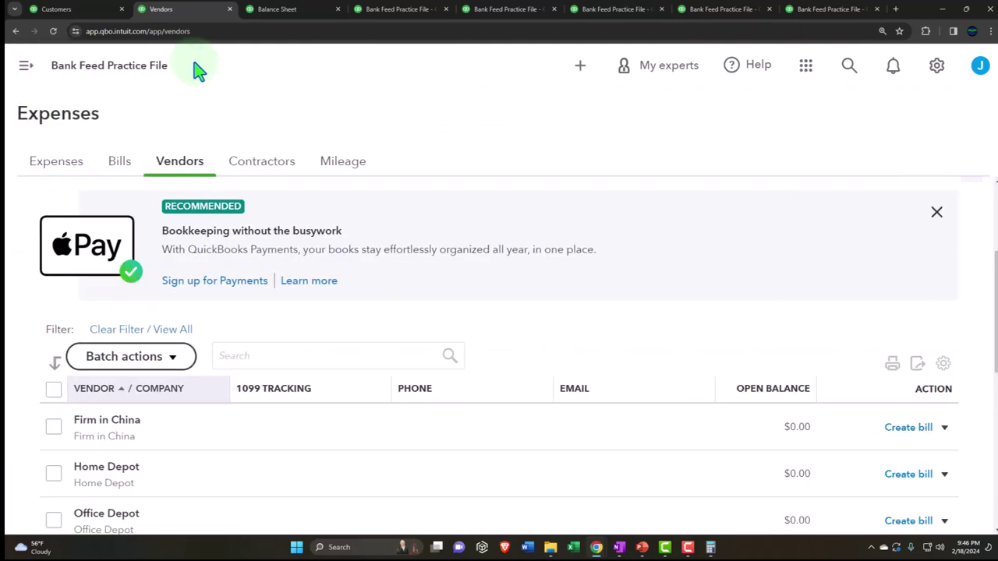
scroll(253, 257, down, 2)
scroll(254, 257, down, 1)
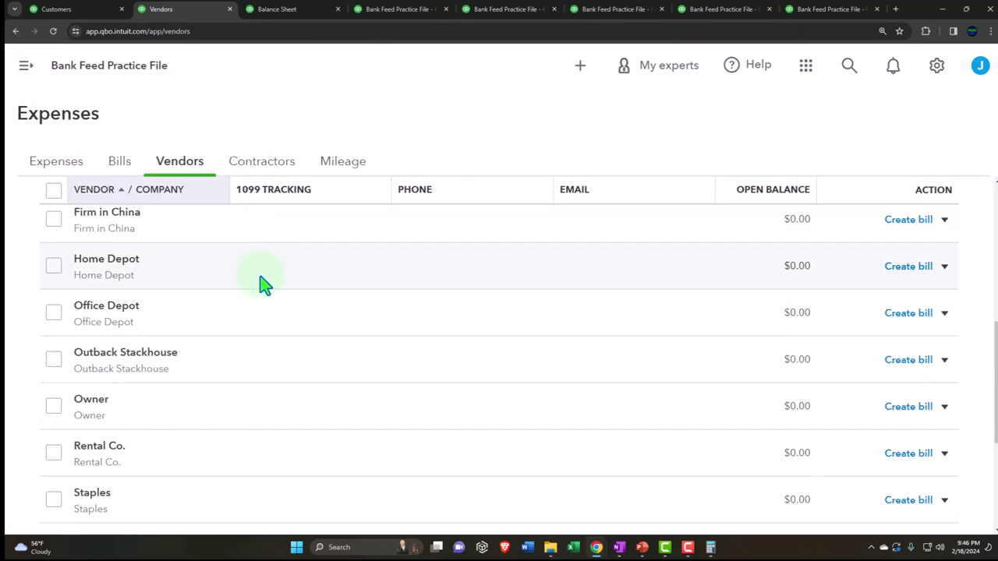
scroll(263, 283, up, 6)
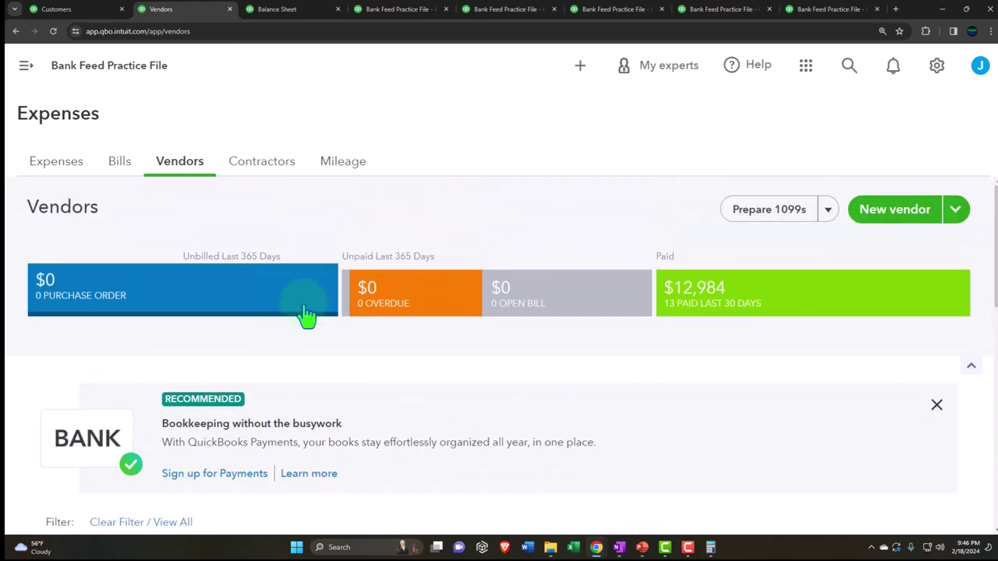
click(229, 9)
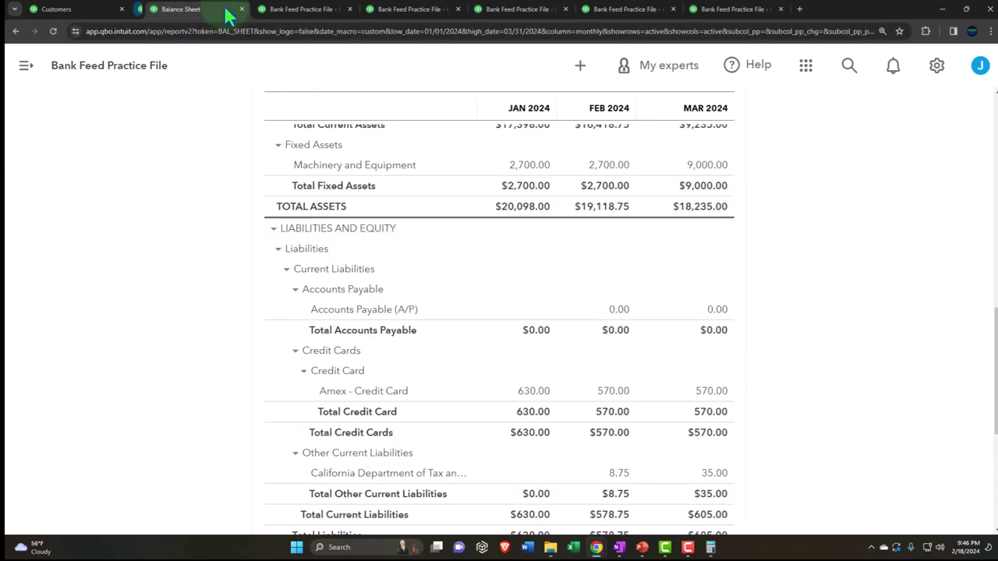
Return to the reports list and look through the What you owe reports down to the Expenses and vendors section
click(83, 11)
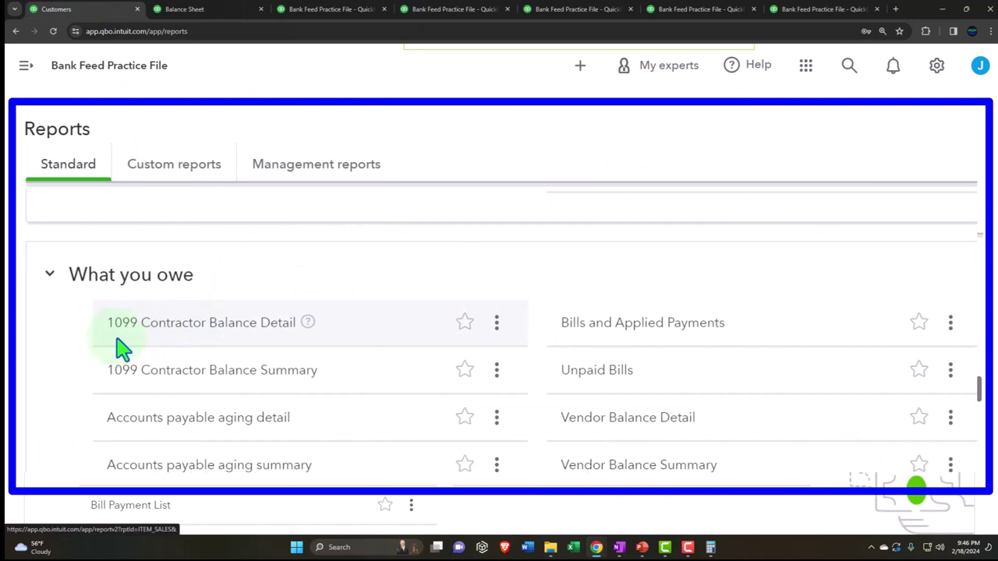
scroll(122, 352, down, 1)
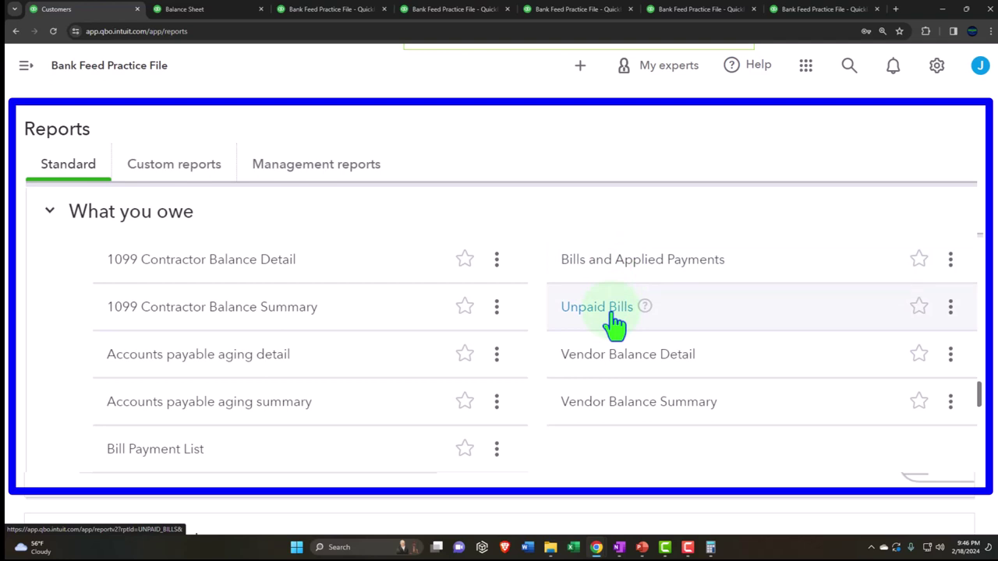
scroll(614, 324, down, 1)
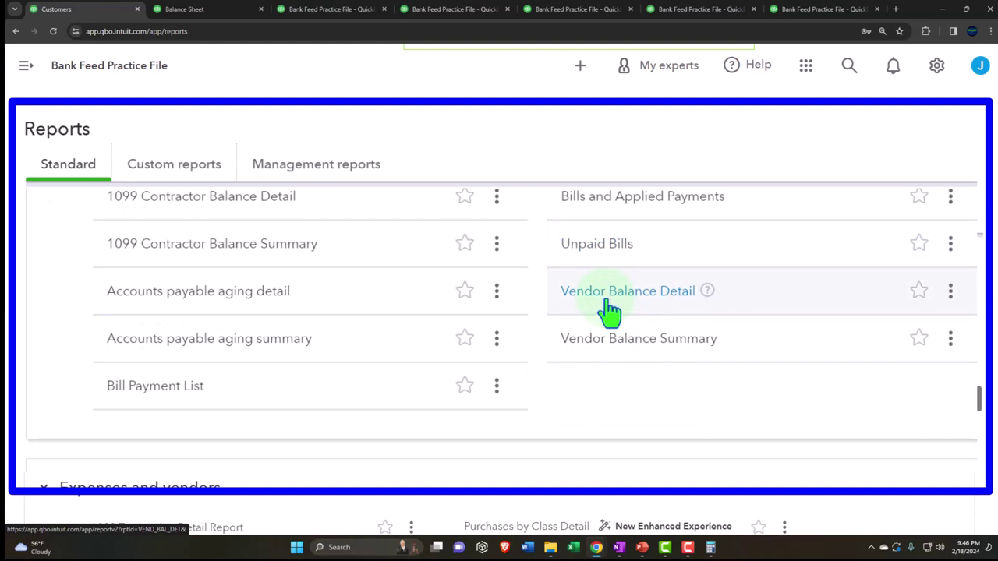
scroll(610, 312, down, 1)
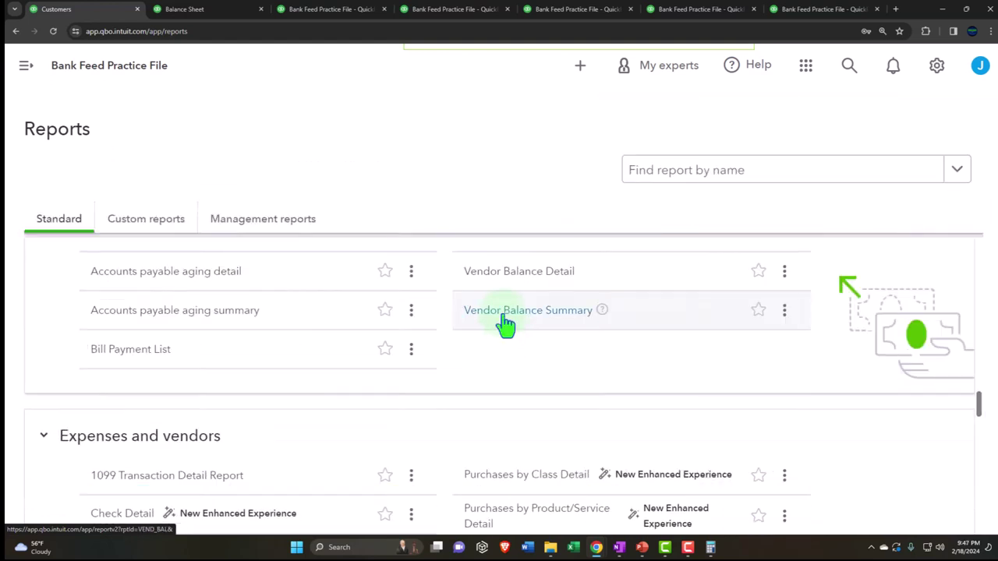
scroll(503, 318, down, 3)
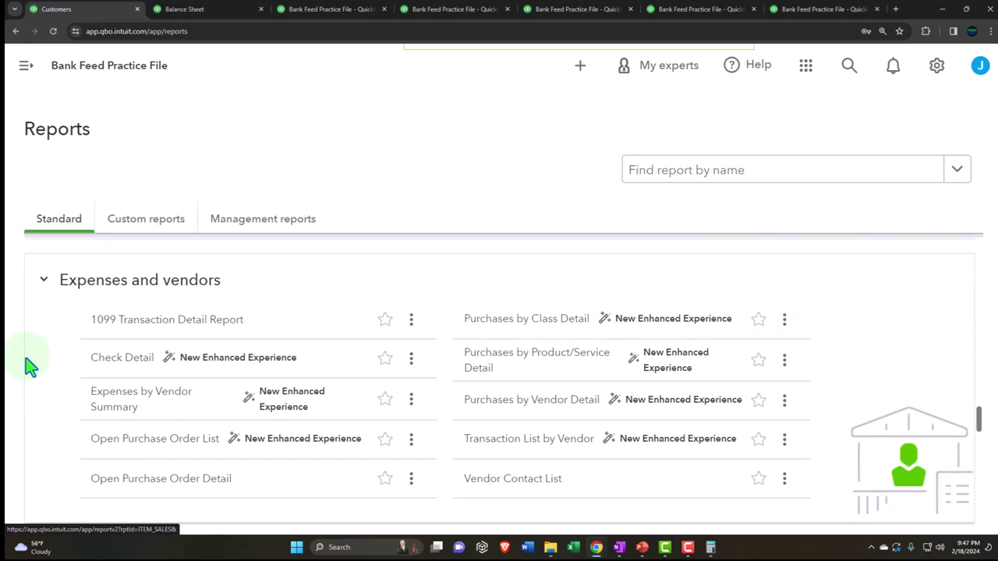
Examine the Expenses section of the Profit and Loss and compare it with the available Expenses and vendors reports
click(331, 9)
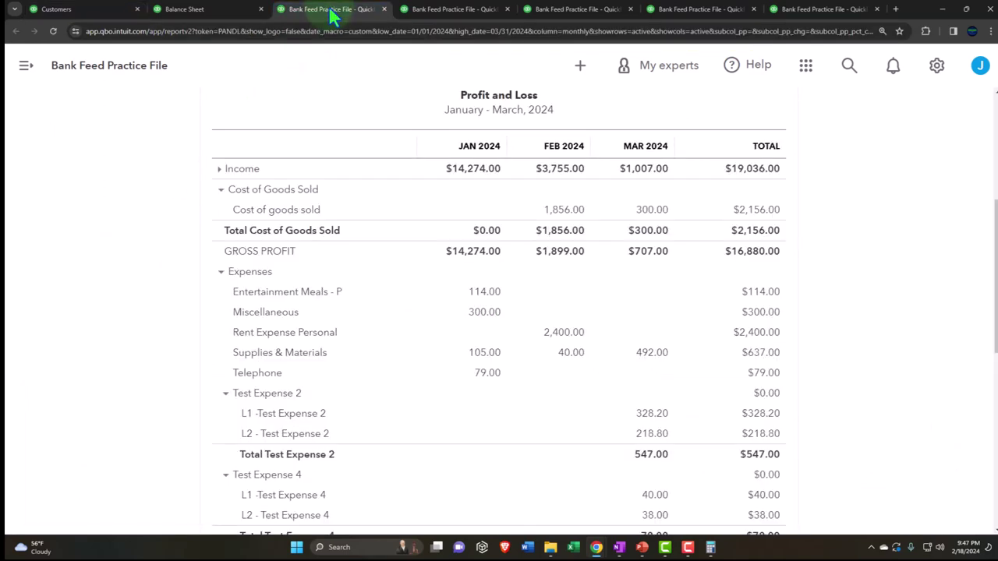
scroll(127, 345, down, 3)
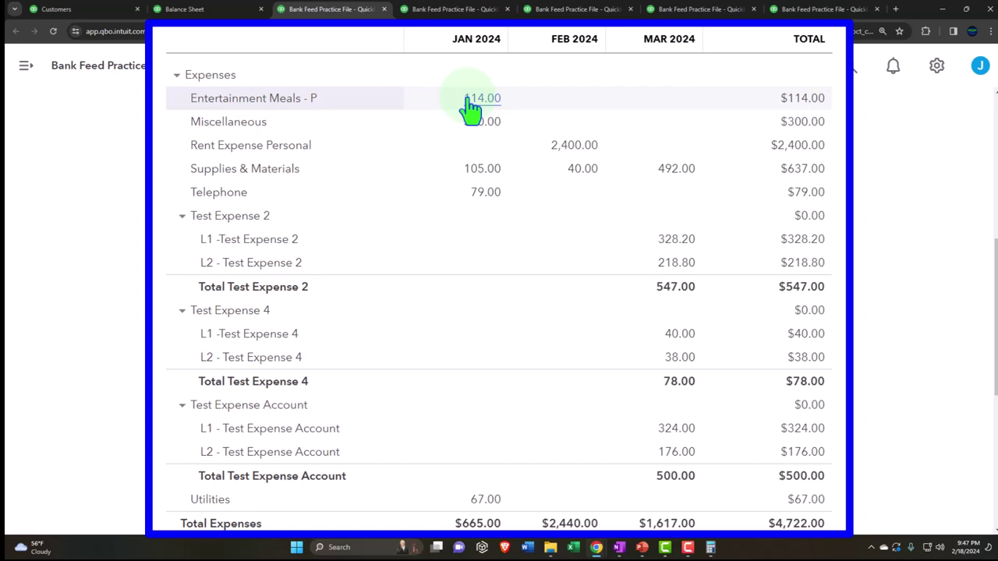
click(82, 10)
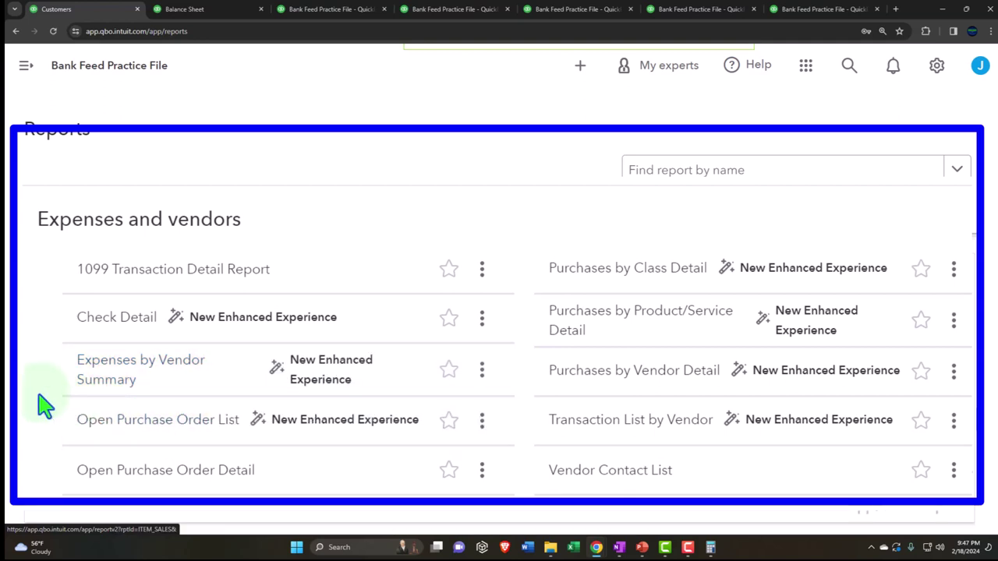
scroll(45, 406, down, 1)
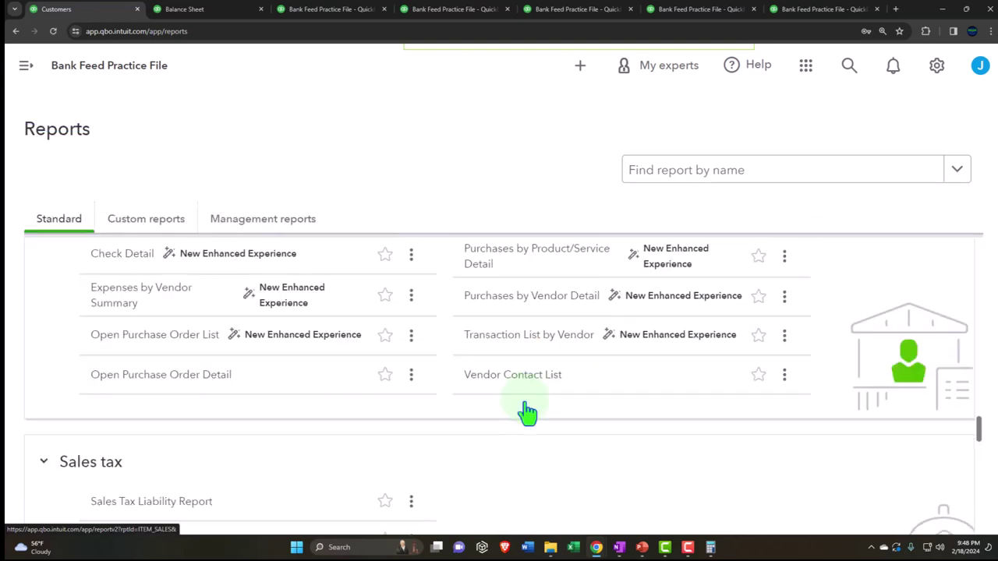
Review the Sales tax reports in the reports list and the pages available under Taxes, and collapse the navigation menu
scroll(528, 409, down, 3)
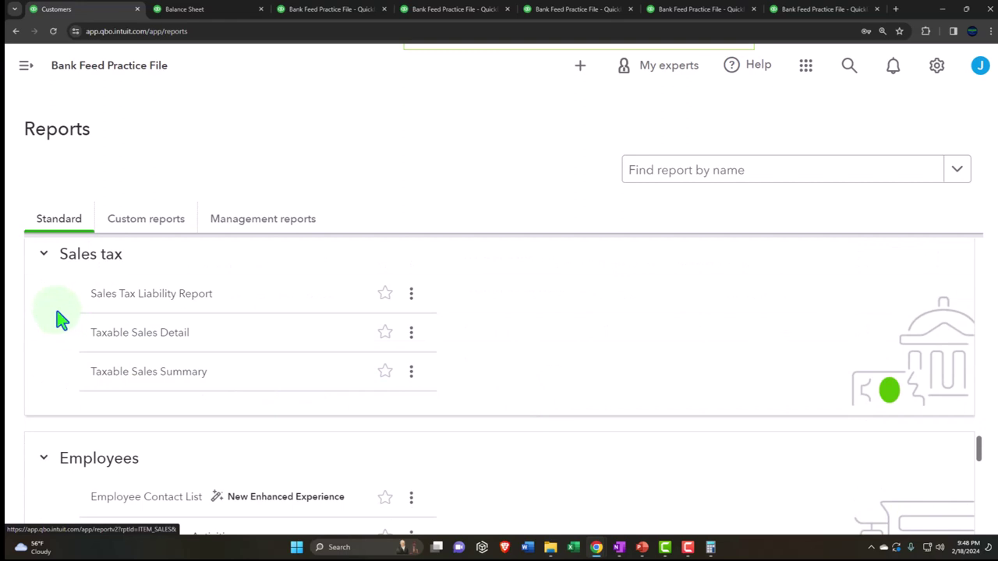
click(26, 66)
click(63, 253)
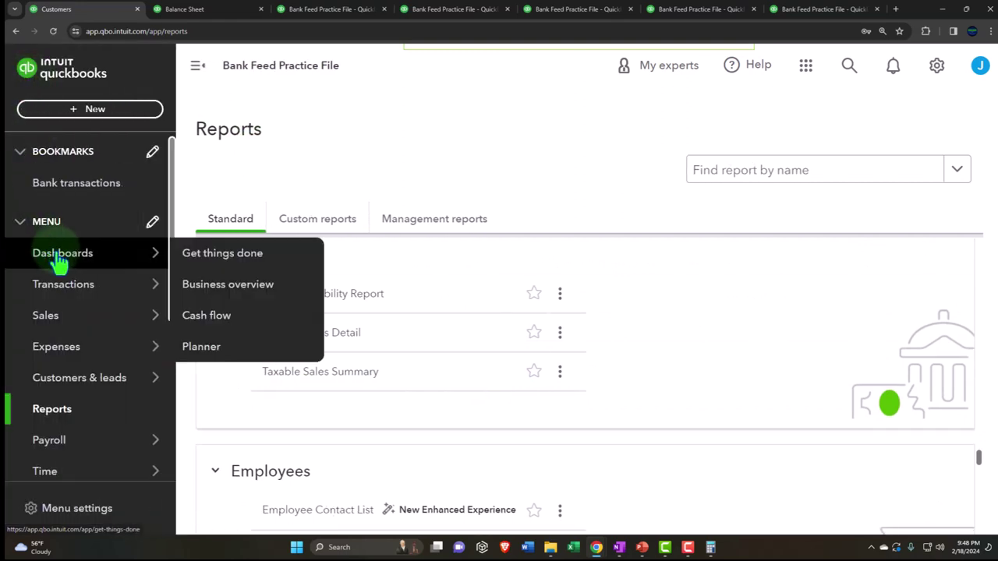
scroll(62, 382, down, 4)
mouse_move(64, 418)
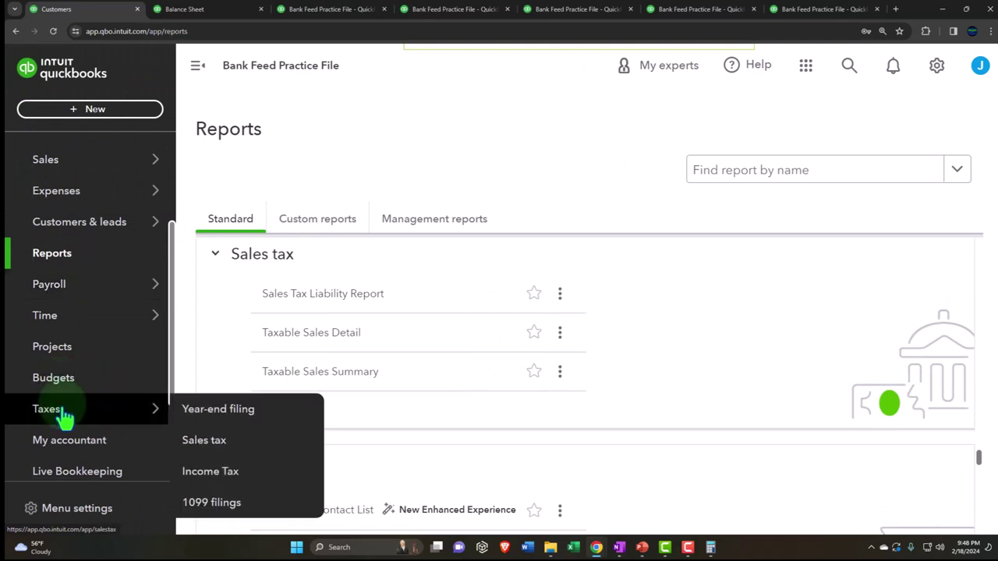
click(198, 67)
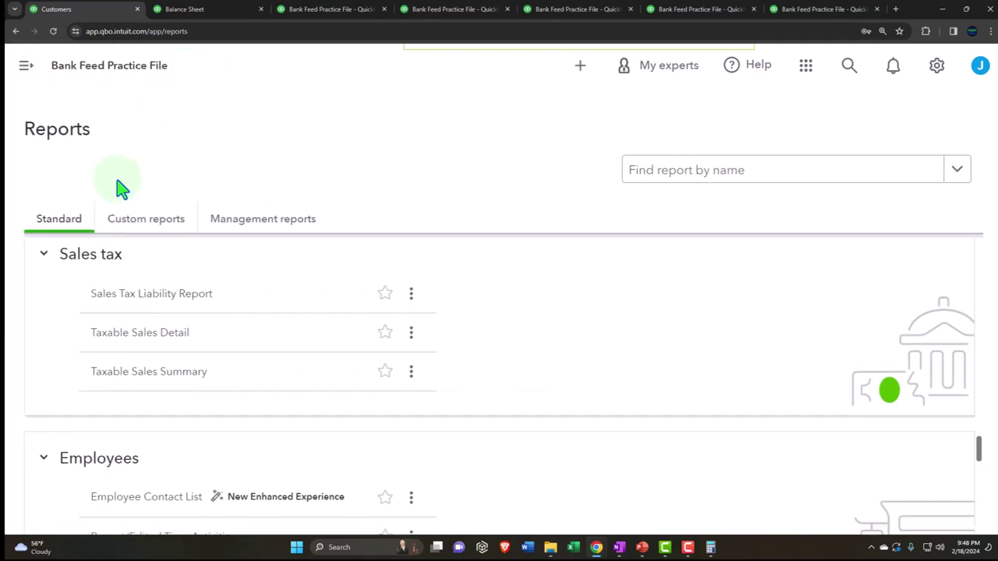
Look through the Employees, Payroll and For my accountant report sections, including General Ledger, Journal and Trial Balance
scroll(107, 211, down, 1)
scroll(80, 218, down, 1)
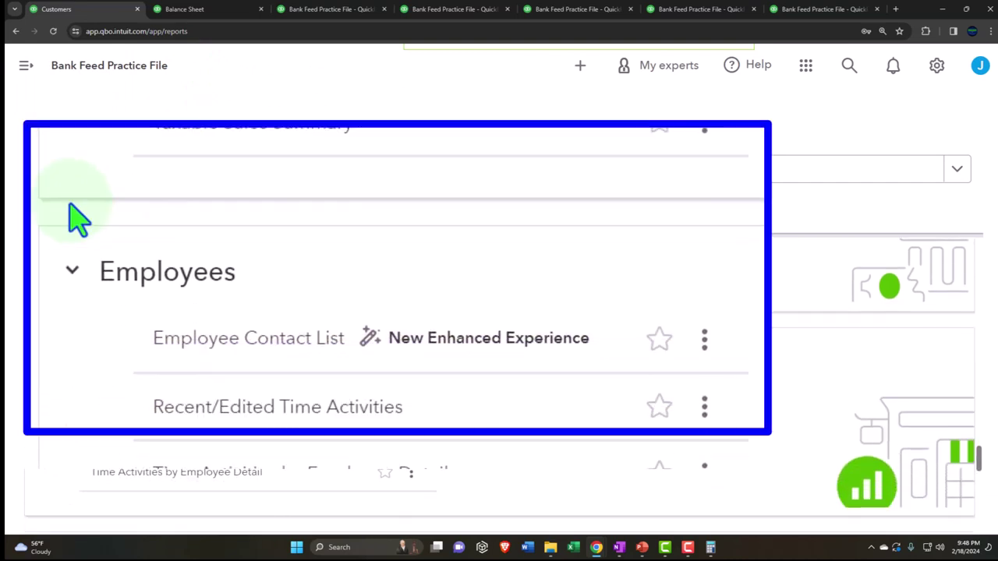
scroll(71, 223, down, 1)
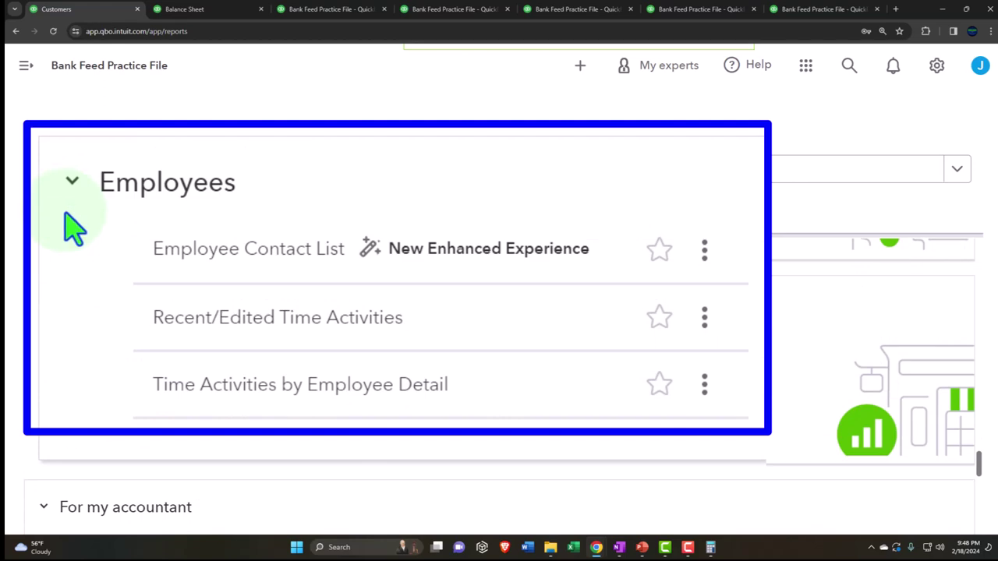
scroll(70, 226, down, 15)
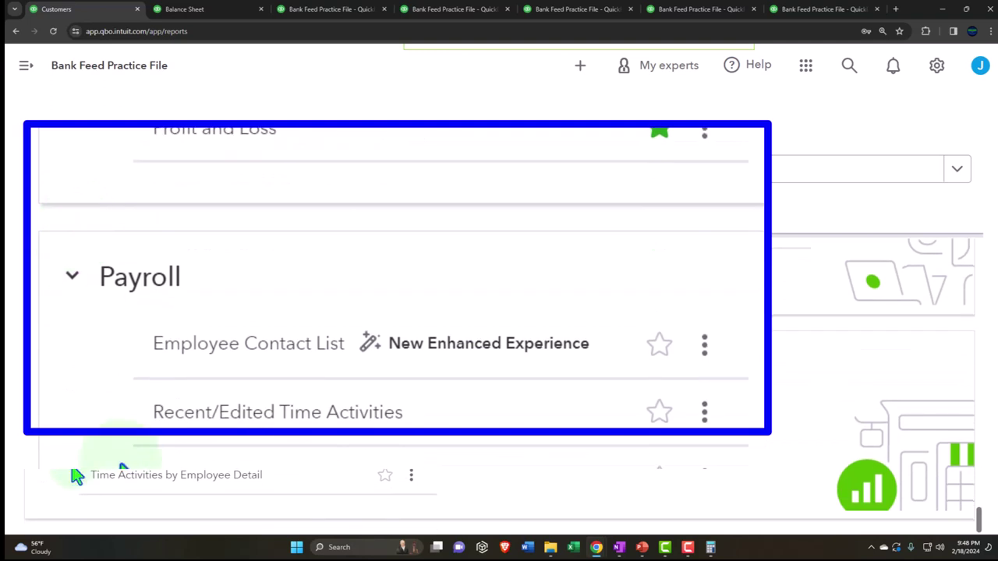
scroll(77, 475, up, 6)
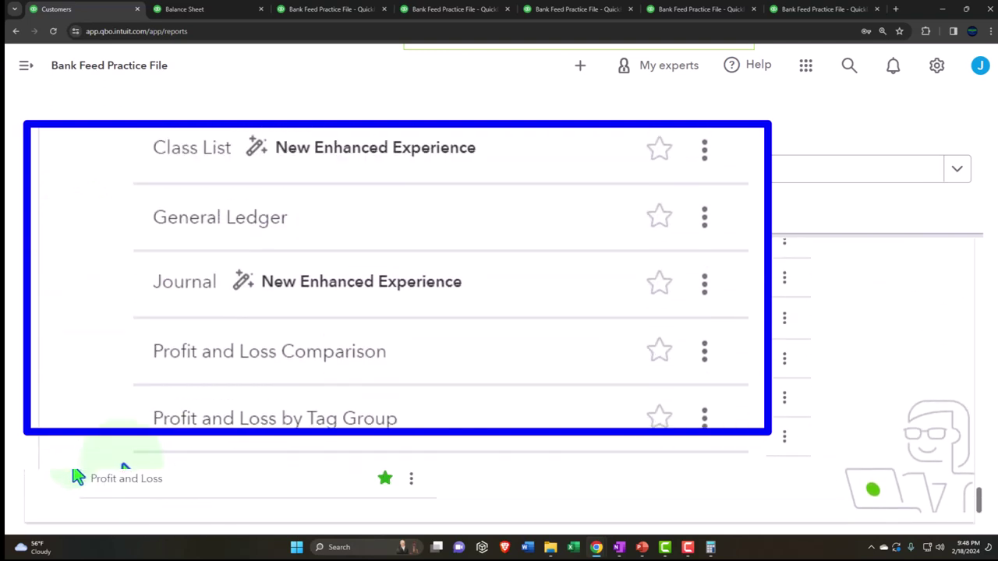
scroll(76, 478, up, 3)
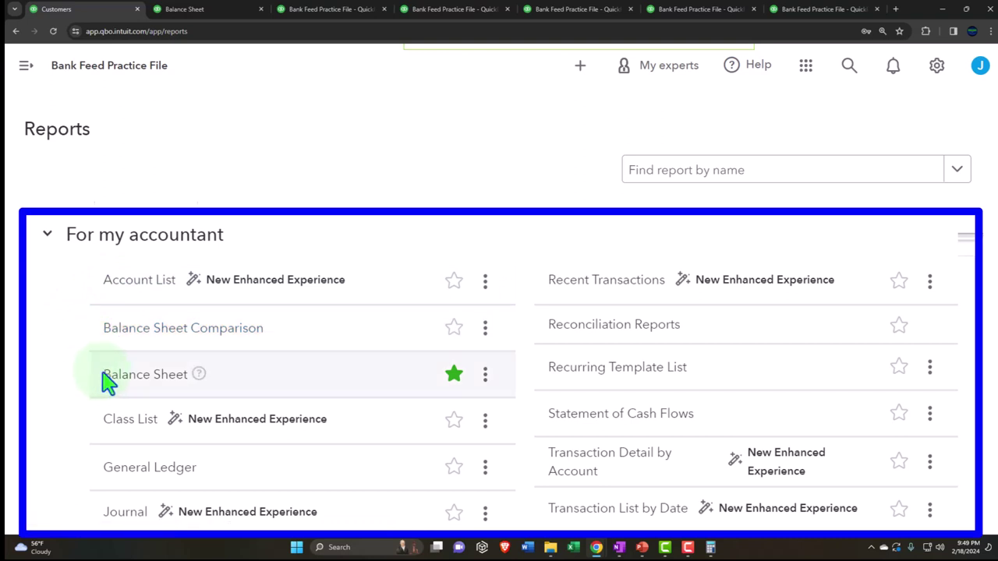
scroll(108, 381, down, 1)
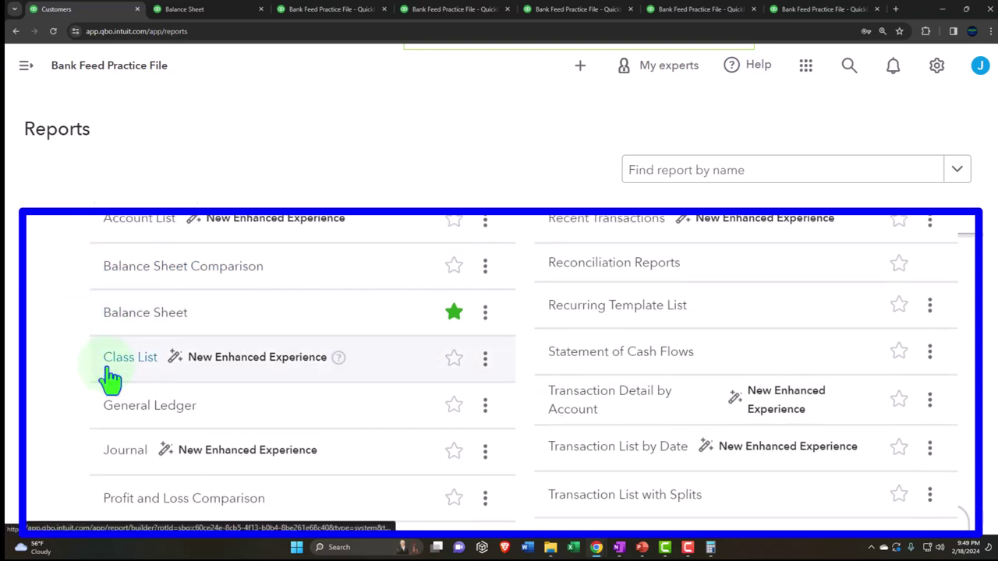
scroll(109, 378, down, 1)
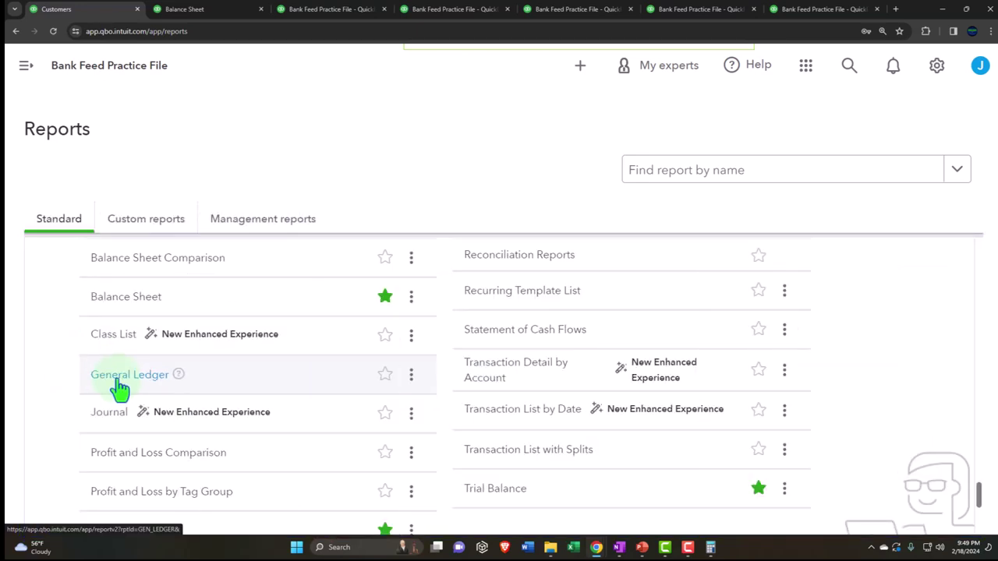
Drill into the B of A checking account's January 2024 amount on the Balance Sheet, review its Transaction Report, and return to the Balance Sheet
click(204, 11)
scroll(241, 283, up, 6)
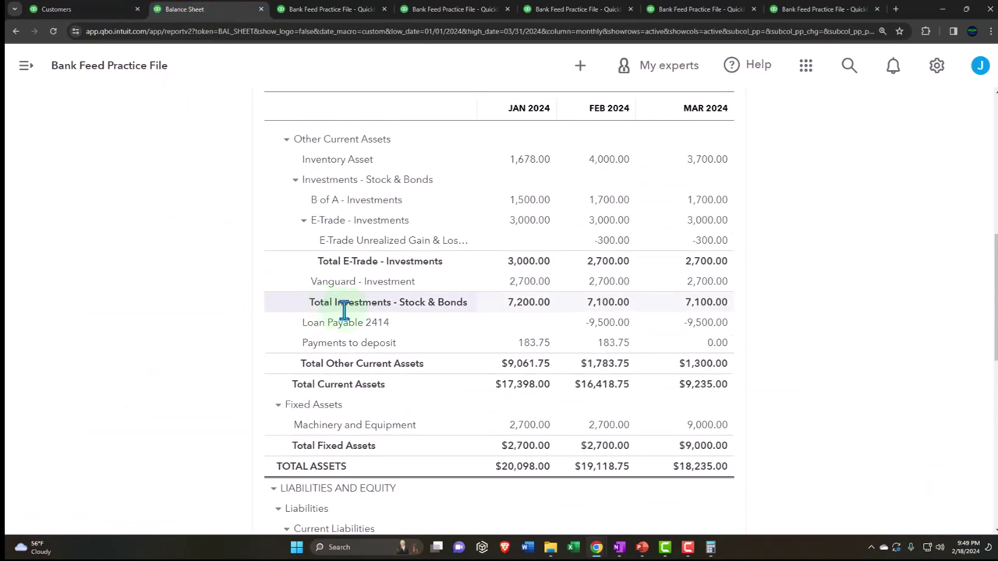
click(535, 254)
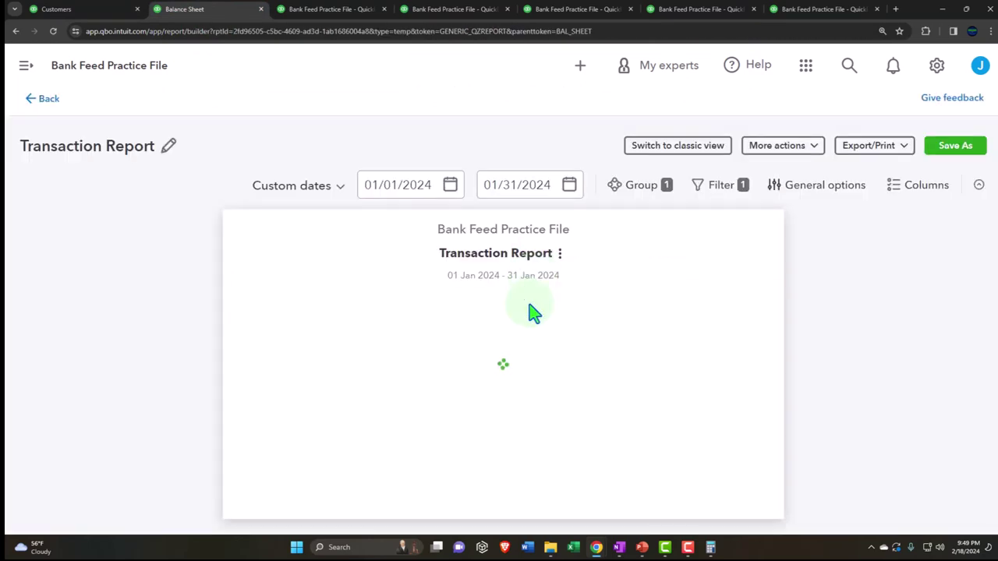
key(ctrl+minus)
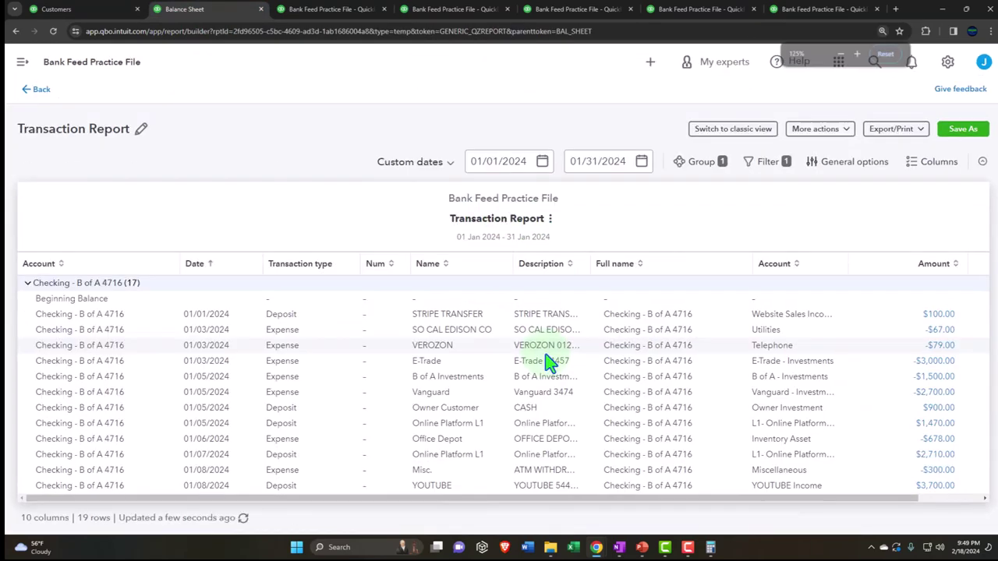
key(ctrl+minus)
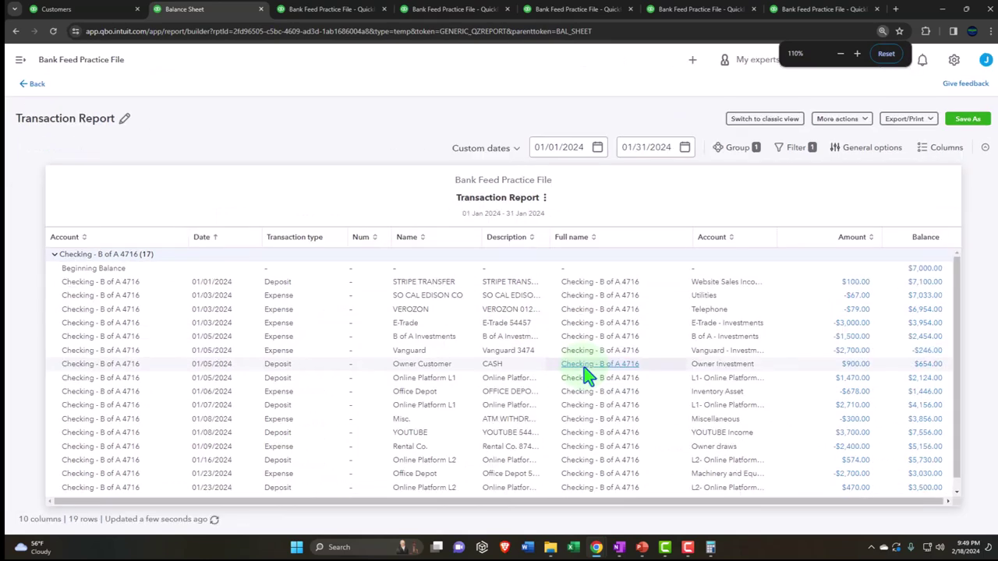
click(36, 83)
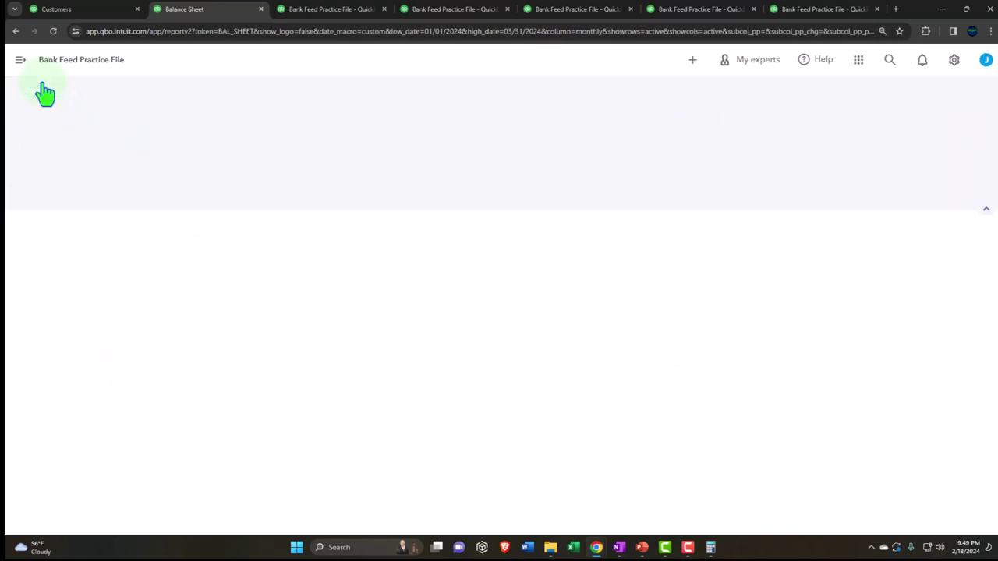
Open the Journal report from the For my accountant section in a separate browser tab and collapse its navigation menu
click(67, 9)
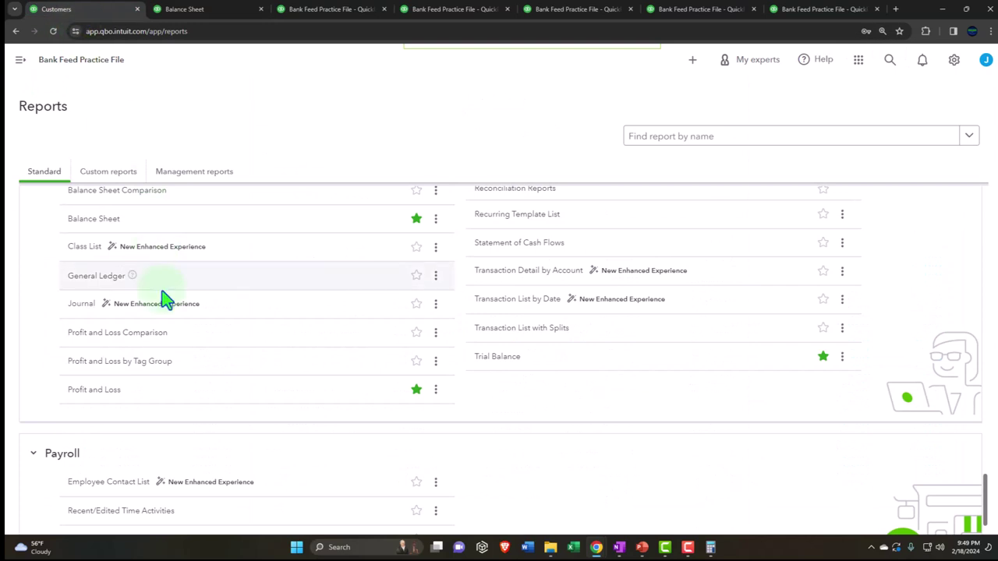
key(ctrl+plus)
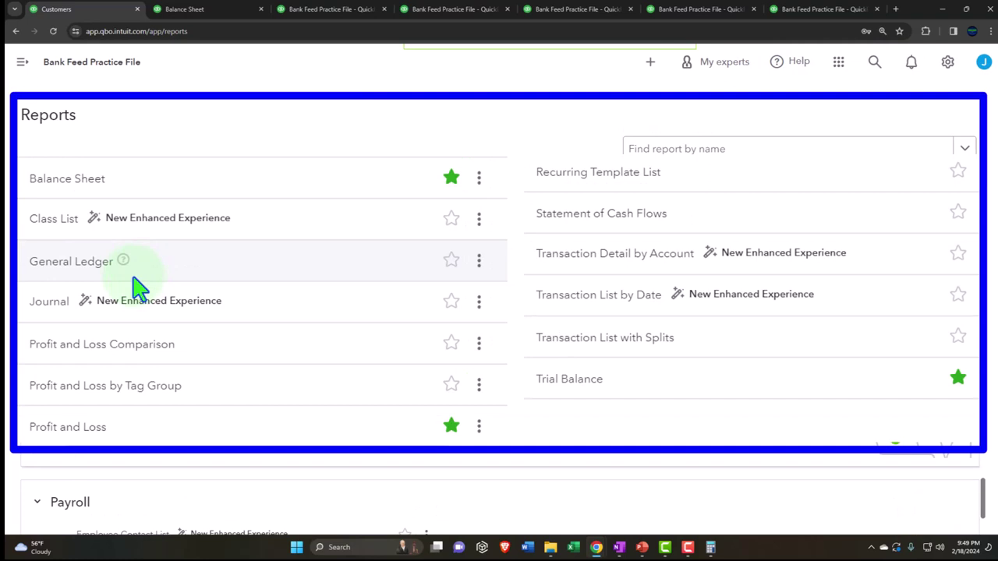
right_click(63, 303)
click(83, 318)
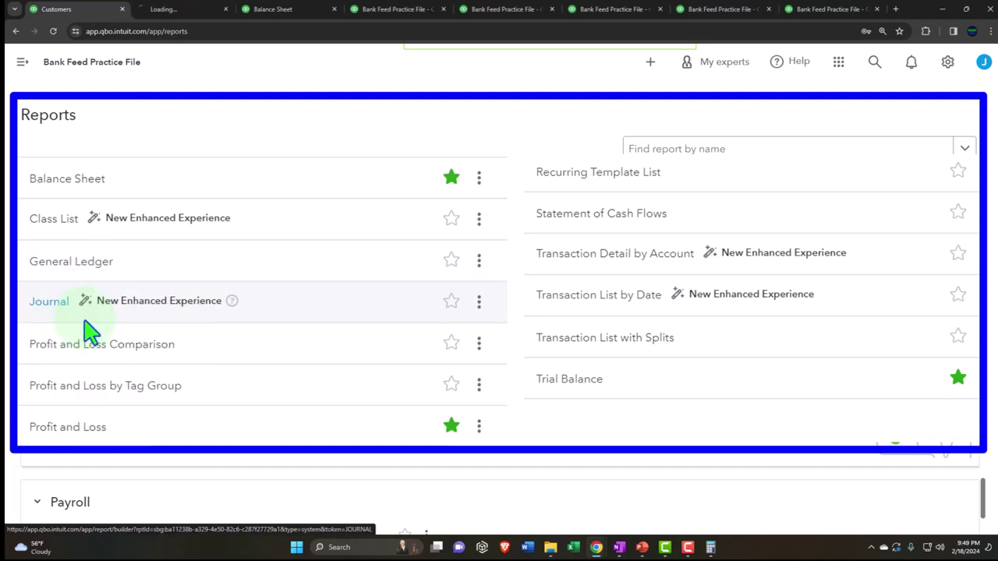
click(190, 10)
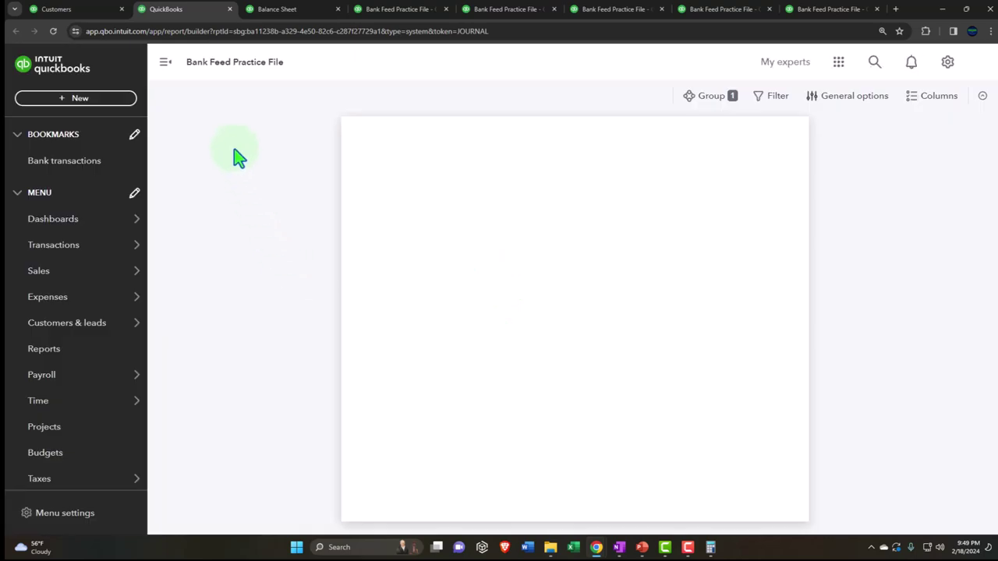
click(166, 63)
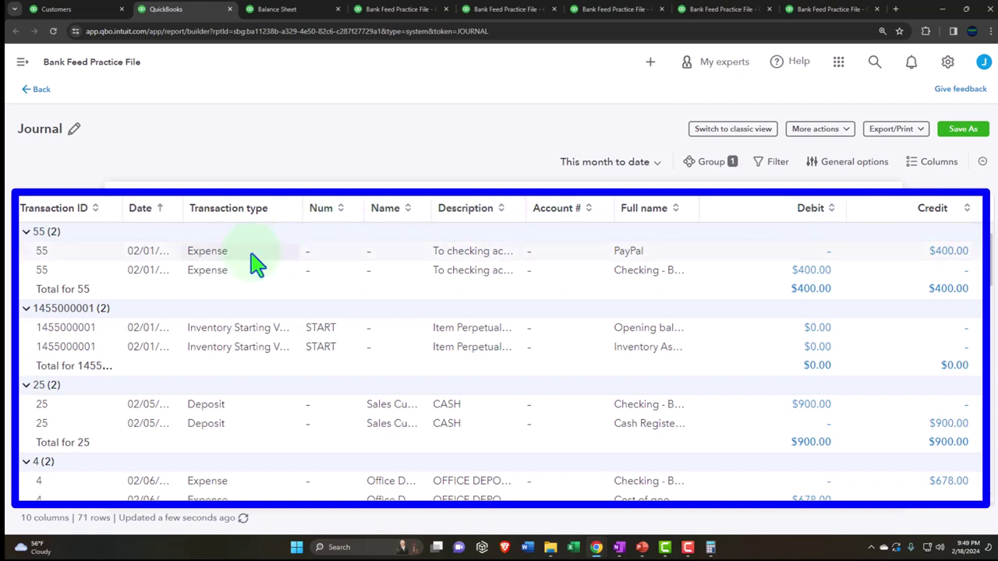
Review the Journal's debit and credit entries, and the customer, vendor, team and other transaction forms available for creation
scroll(230, 343, down, 1)
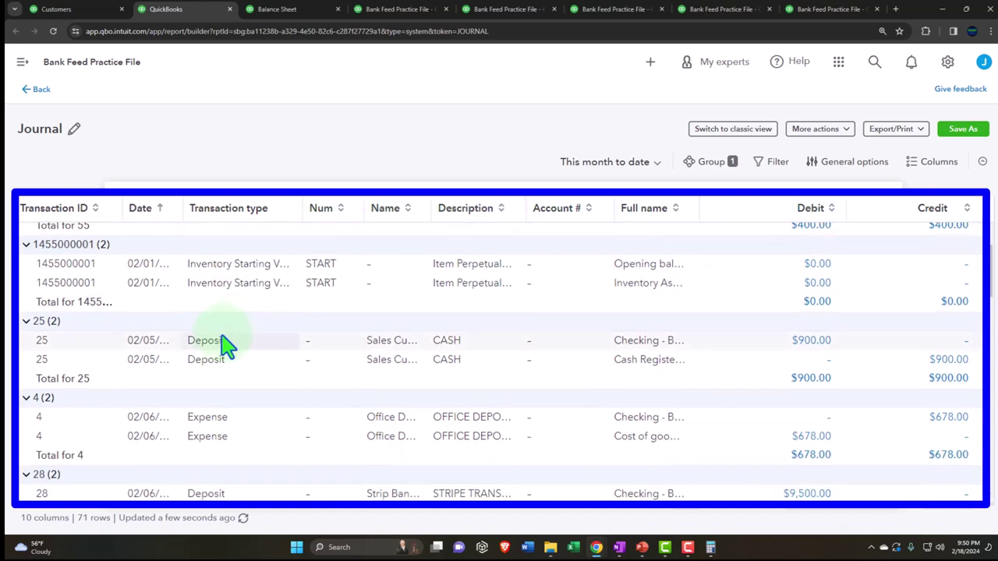
scroll(224, 430, down, 2)
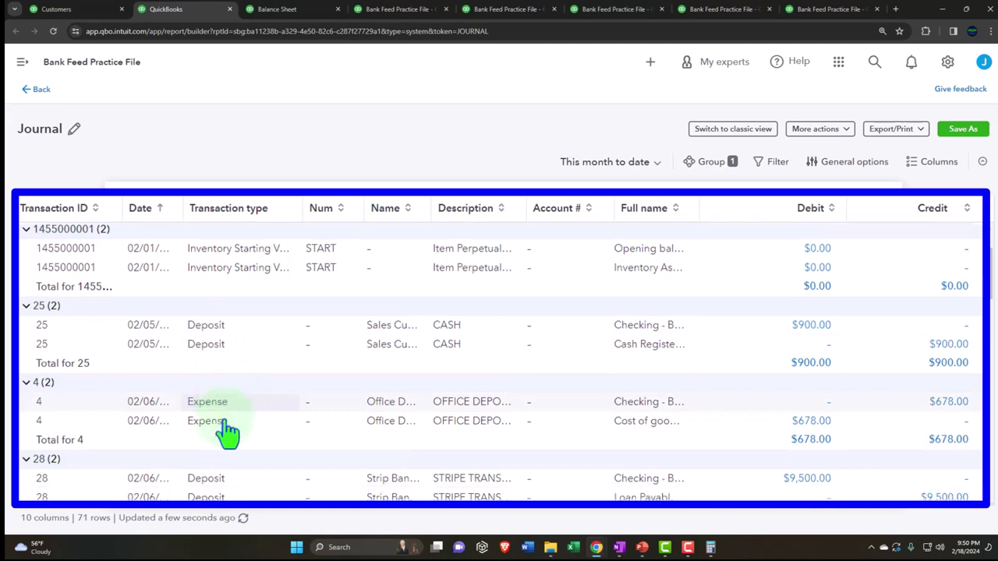
click(650, 62)
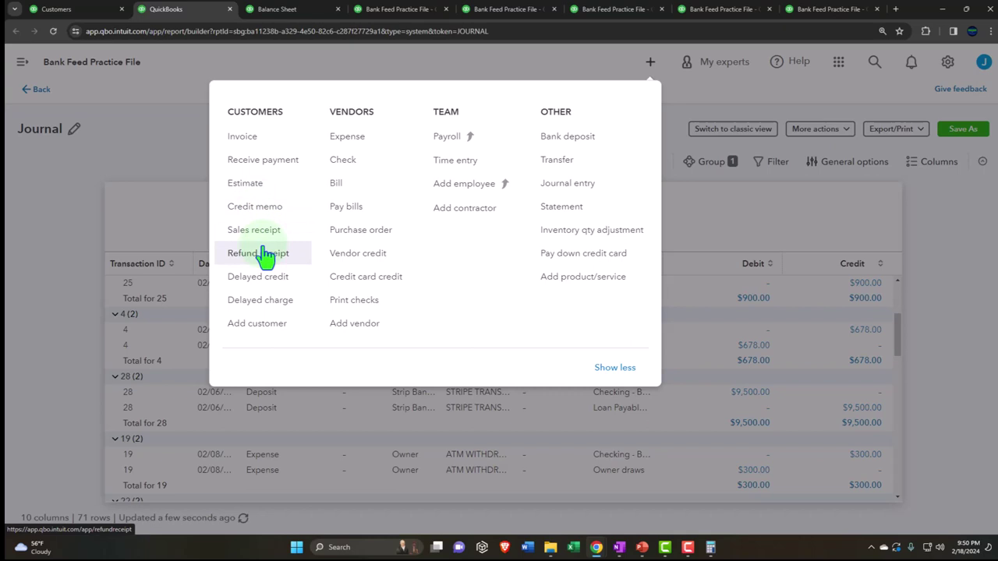
Locate Reconciliation Reports among the accountant reports, and view the B of A checking account's reconciliation History by account under Transactions
click(88, 14)
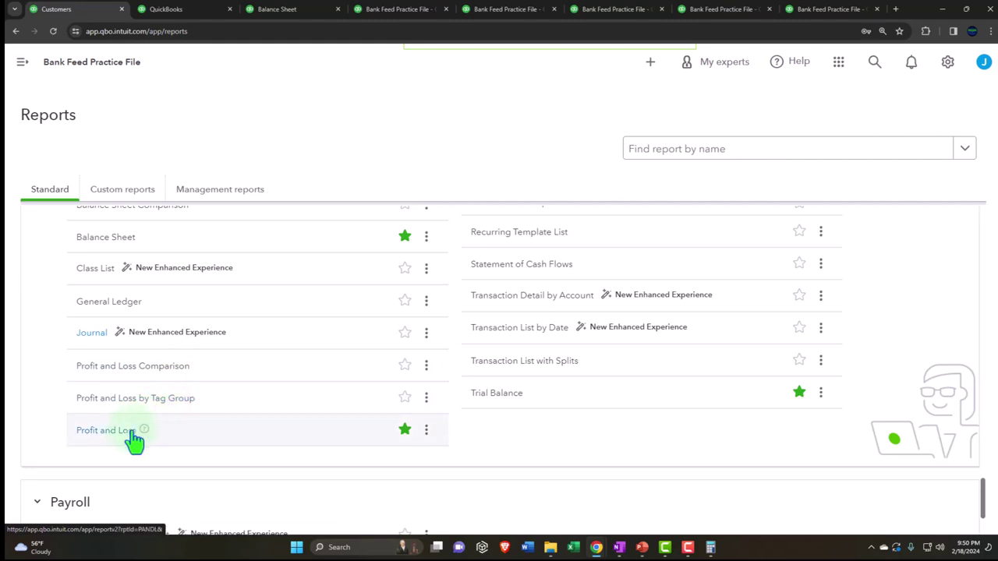
scroll(472, 300, up, 3)
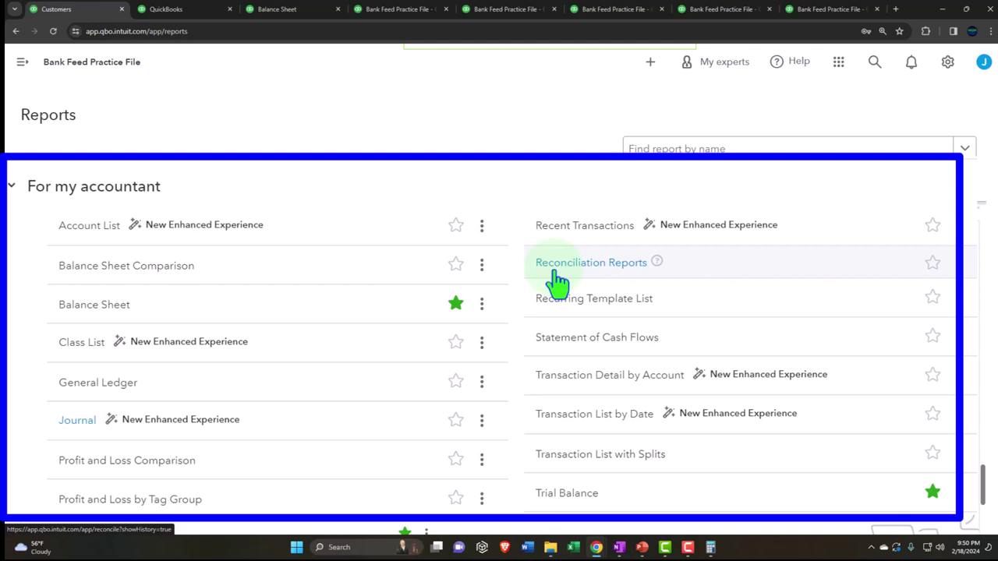
click(22, 63)
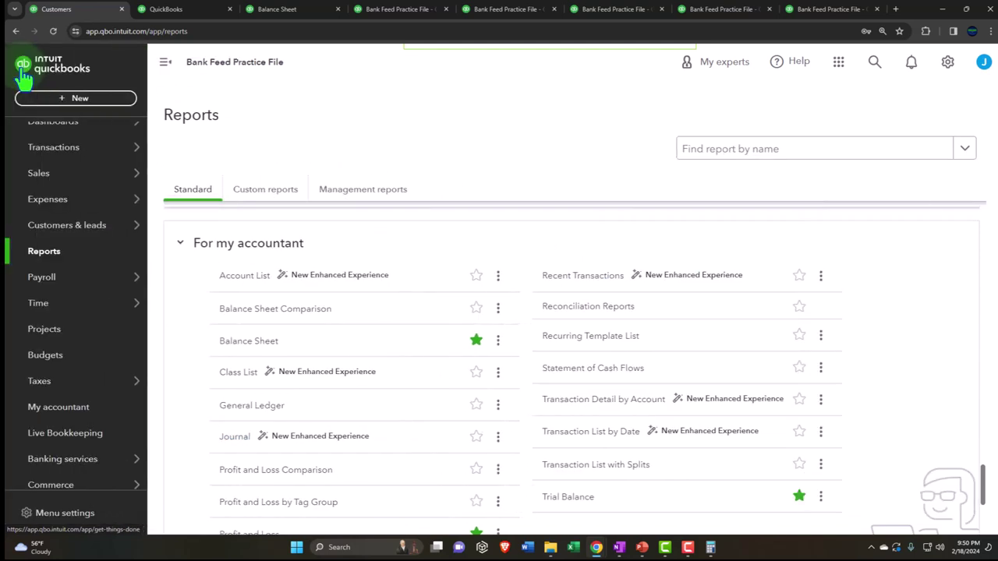
click(87, 256)
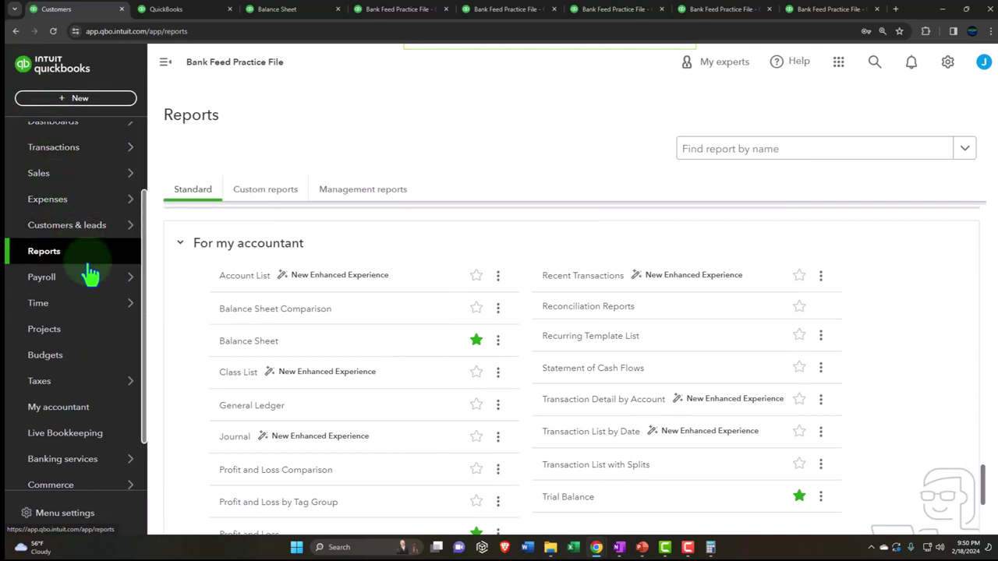
scroll(89, 273, up, 1)
click(66, 216)
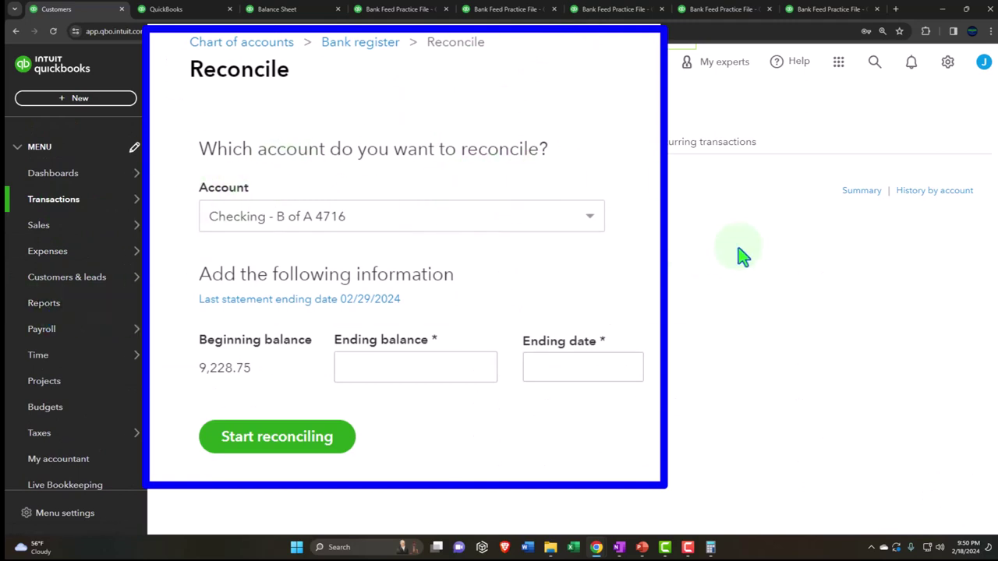
click(905, 190)
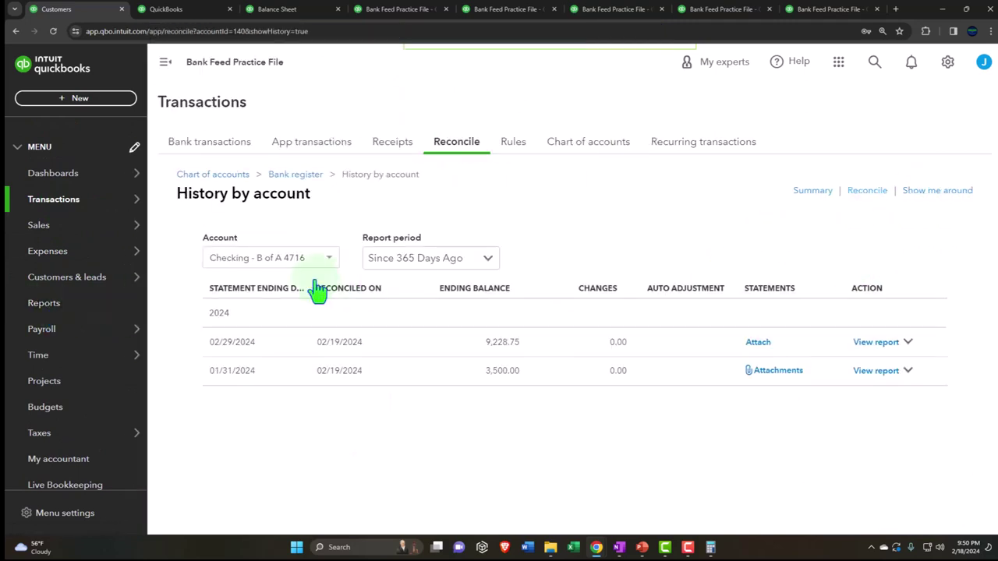
Return to the reports list, collapse the navigation menu and look through the Payroll and For my accountant sections
click(68, 308)
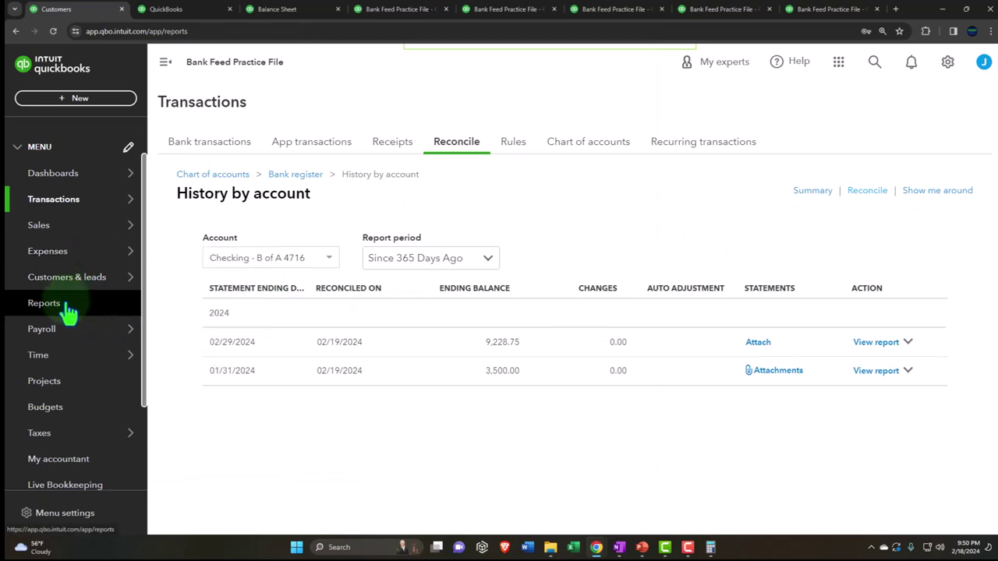
click(165, 61)
scroll(421, 312, down, 5)
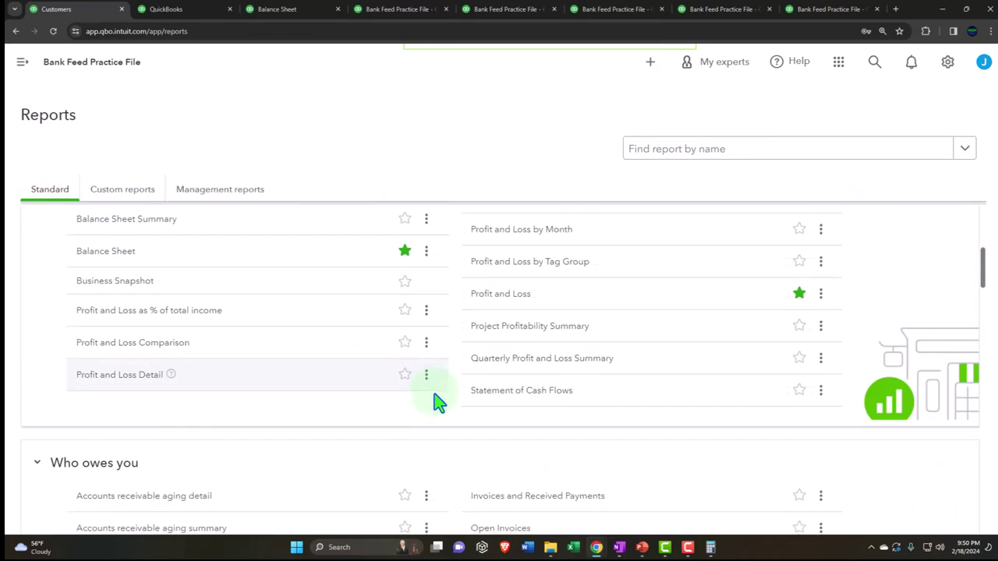
scroll(439, 401, down, 20)
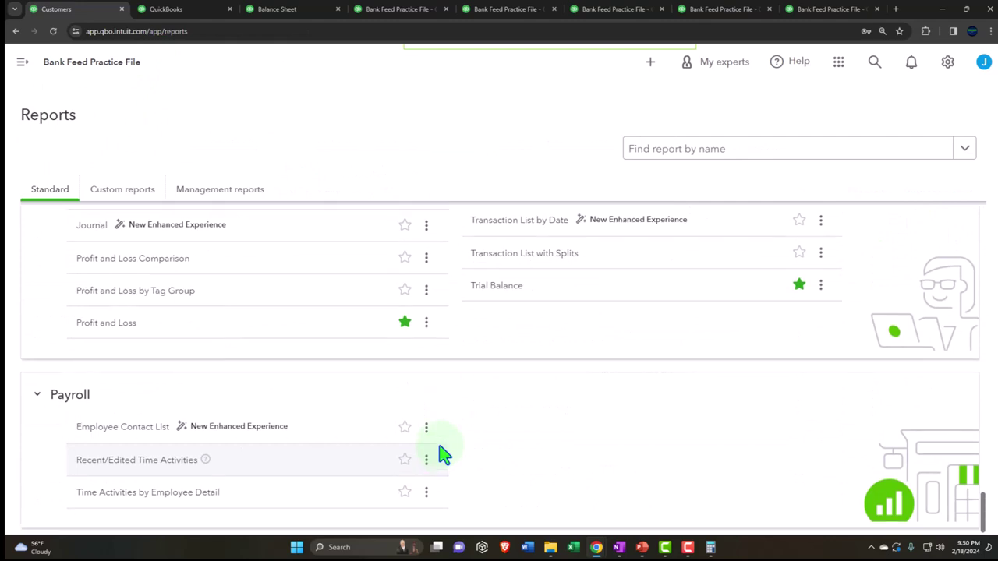
scroll(440, 456, up, 5)
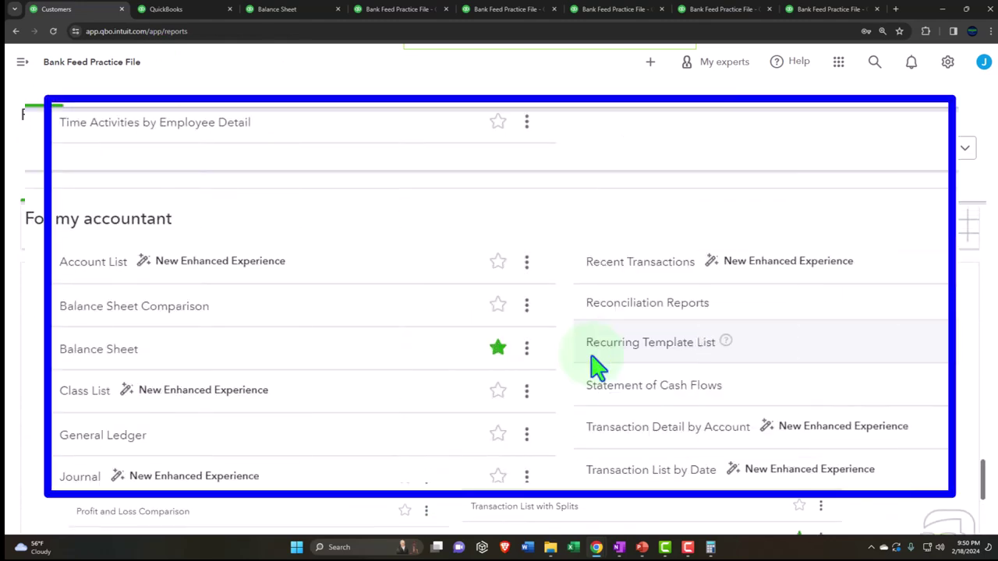
scroll(596, 366, down, 1)
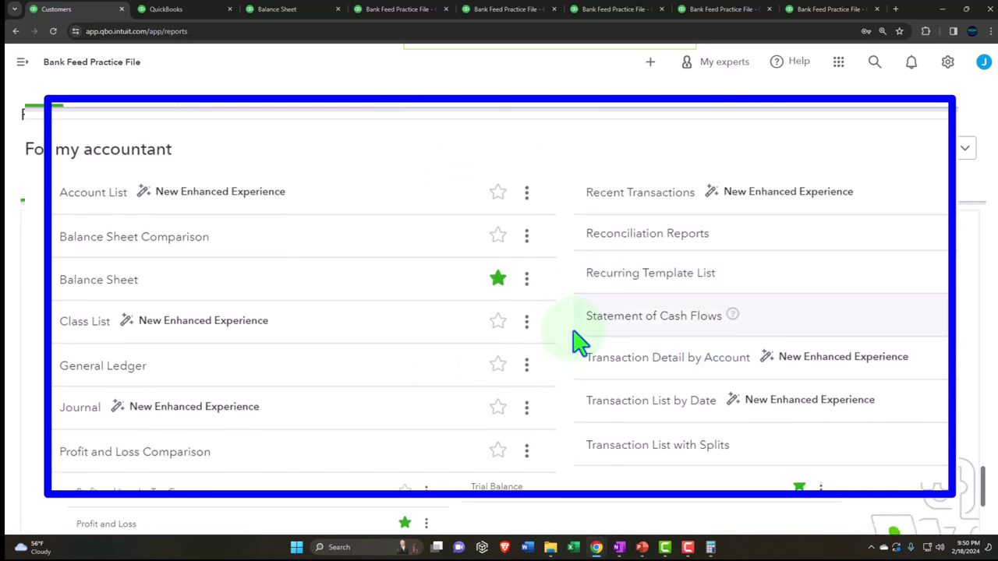
scroll(578, 343, down, 1)
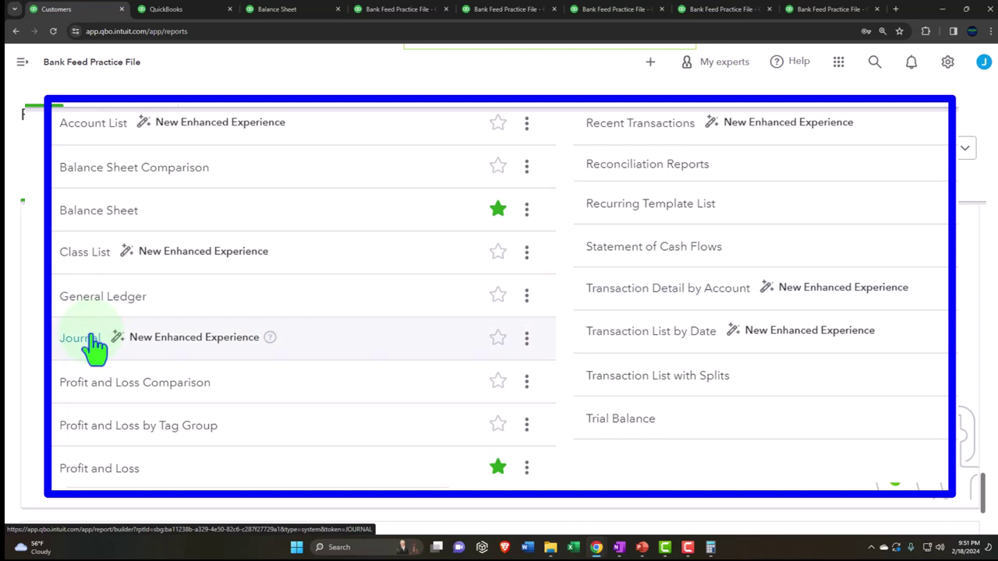
Open the Transaction List by Date report in a separate browser tab and collapse its navigation menu
right_click(637, 335)
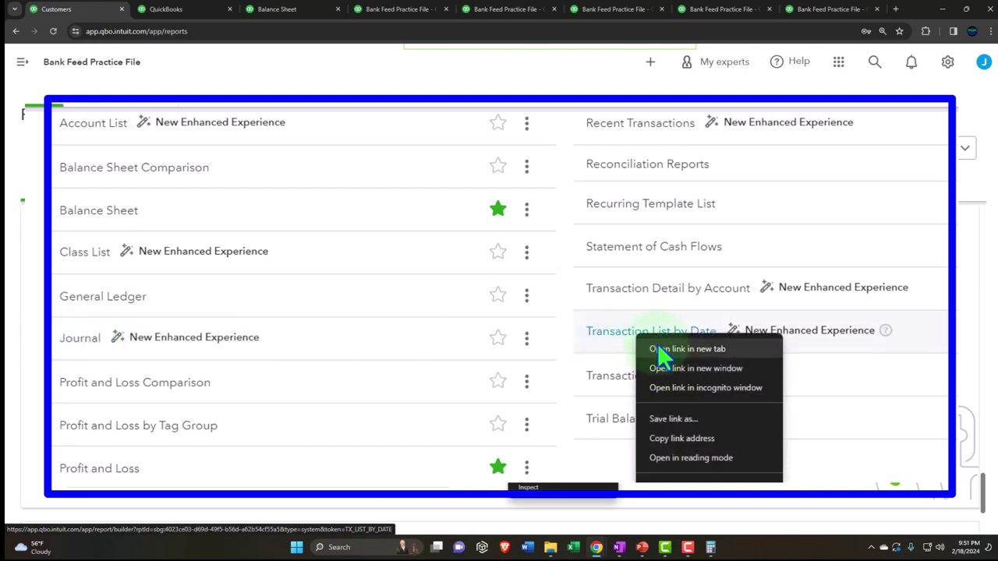
click(657, 343)
click(251, 9)
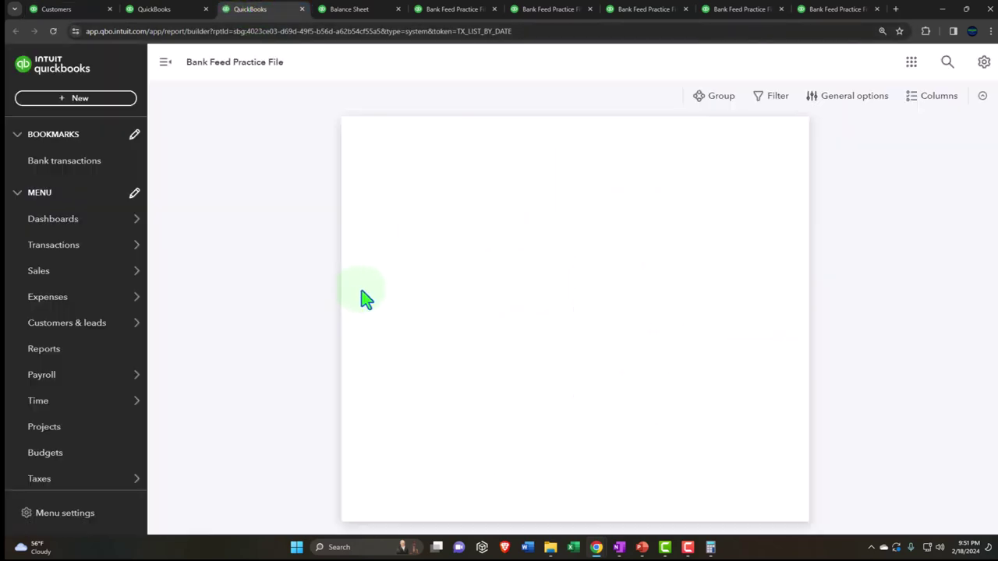
click(165, 63)
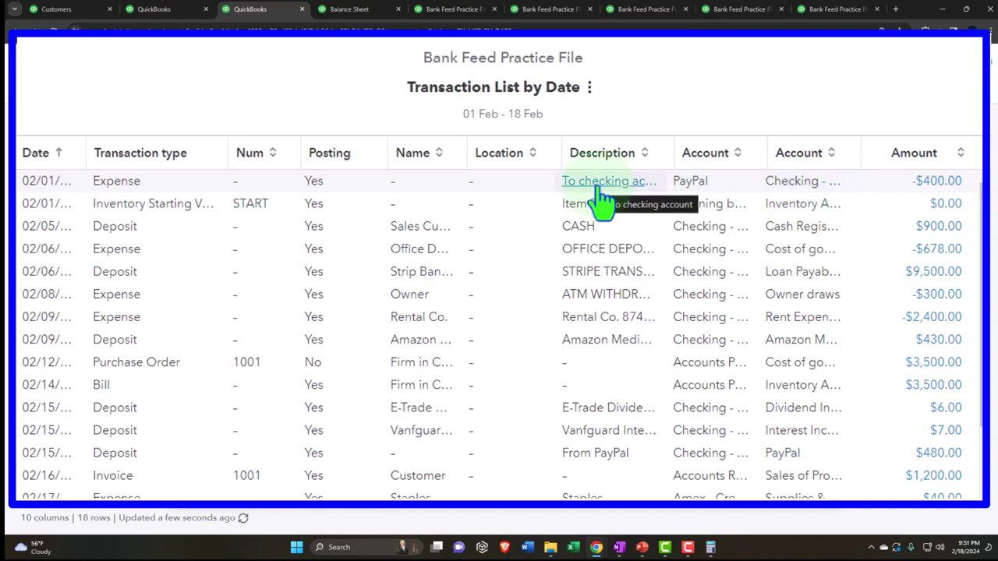
Locate Trial Balance in the reports list, and revisit the open Journal and Transaction List by Date reports before returning to the Balance Sheet
click(69, 12)
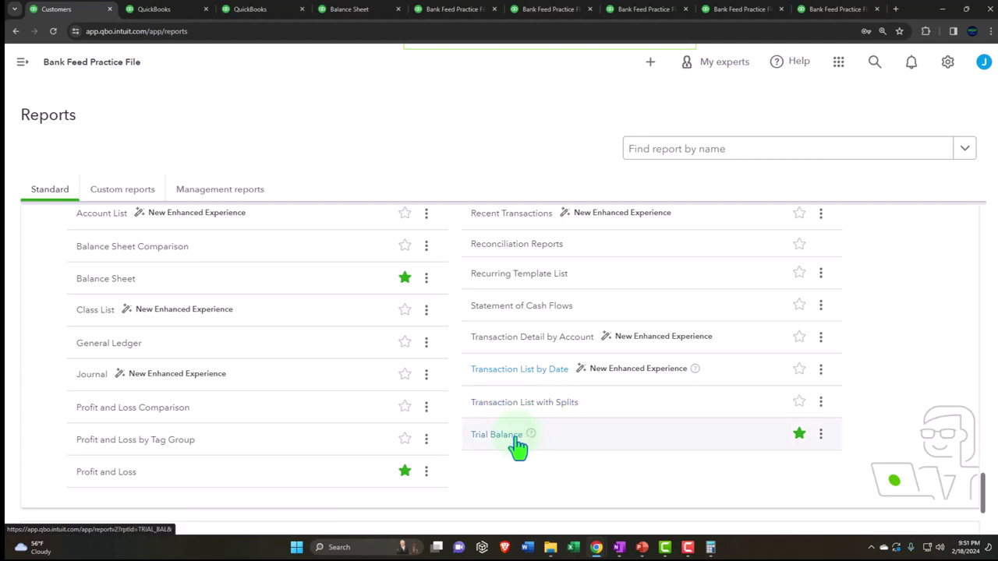
scroll(515, 446, down, 2)
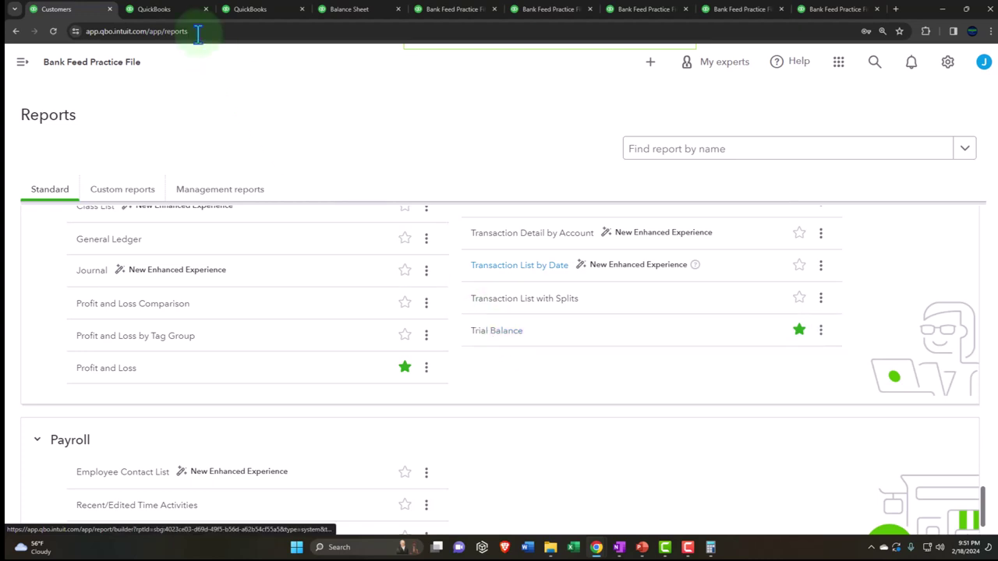
click(134, 10)
click(257, 9)
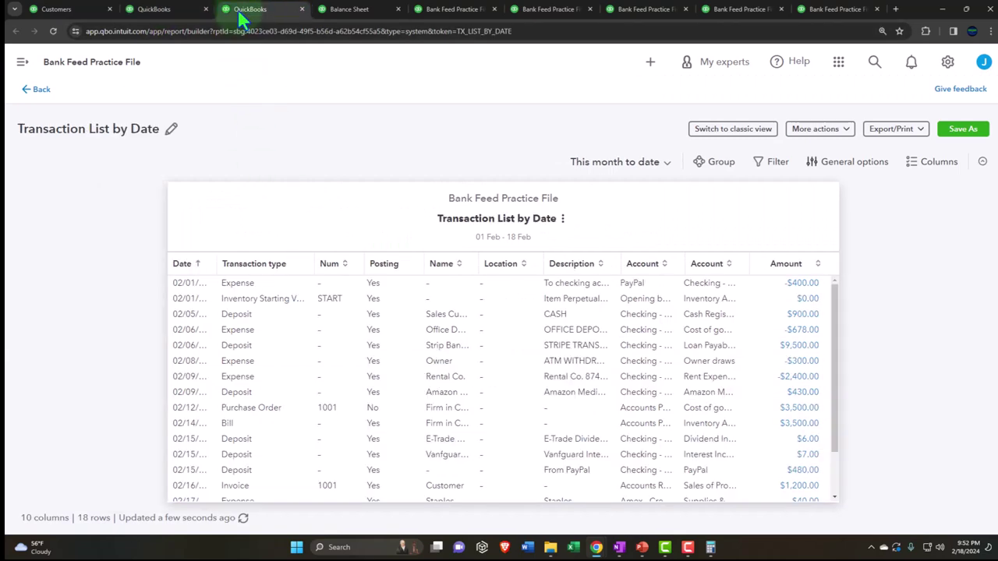
click(341, 9)
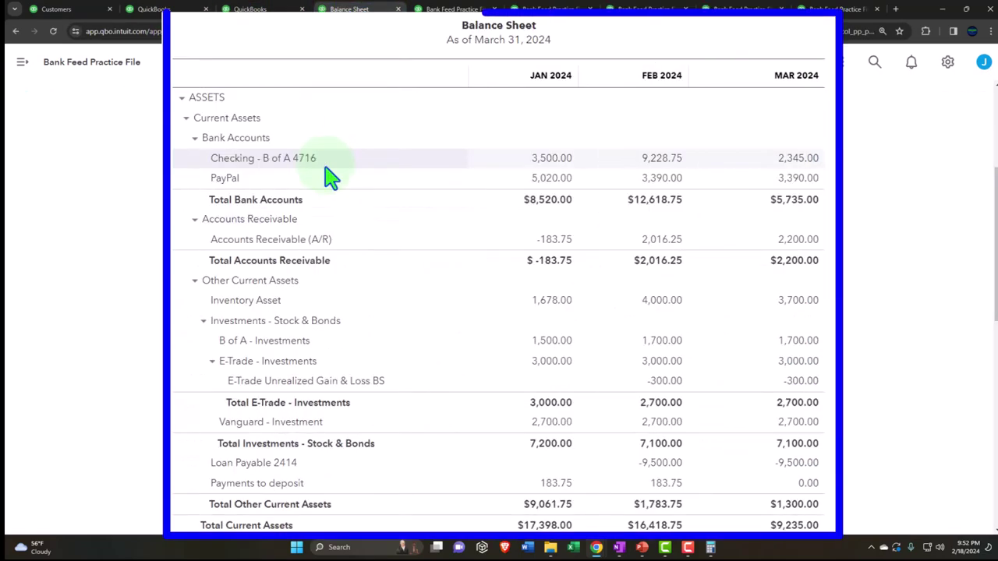